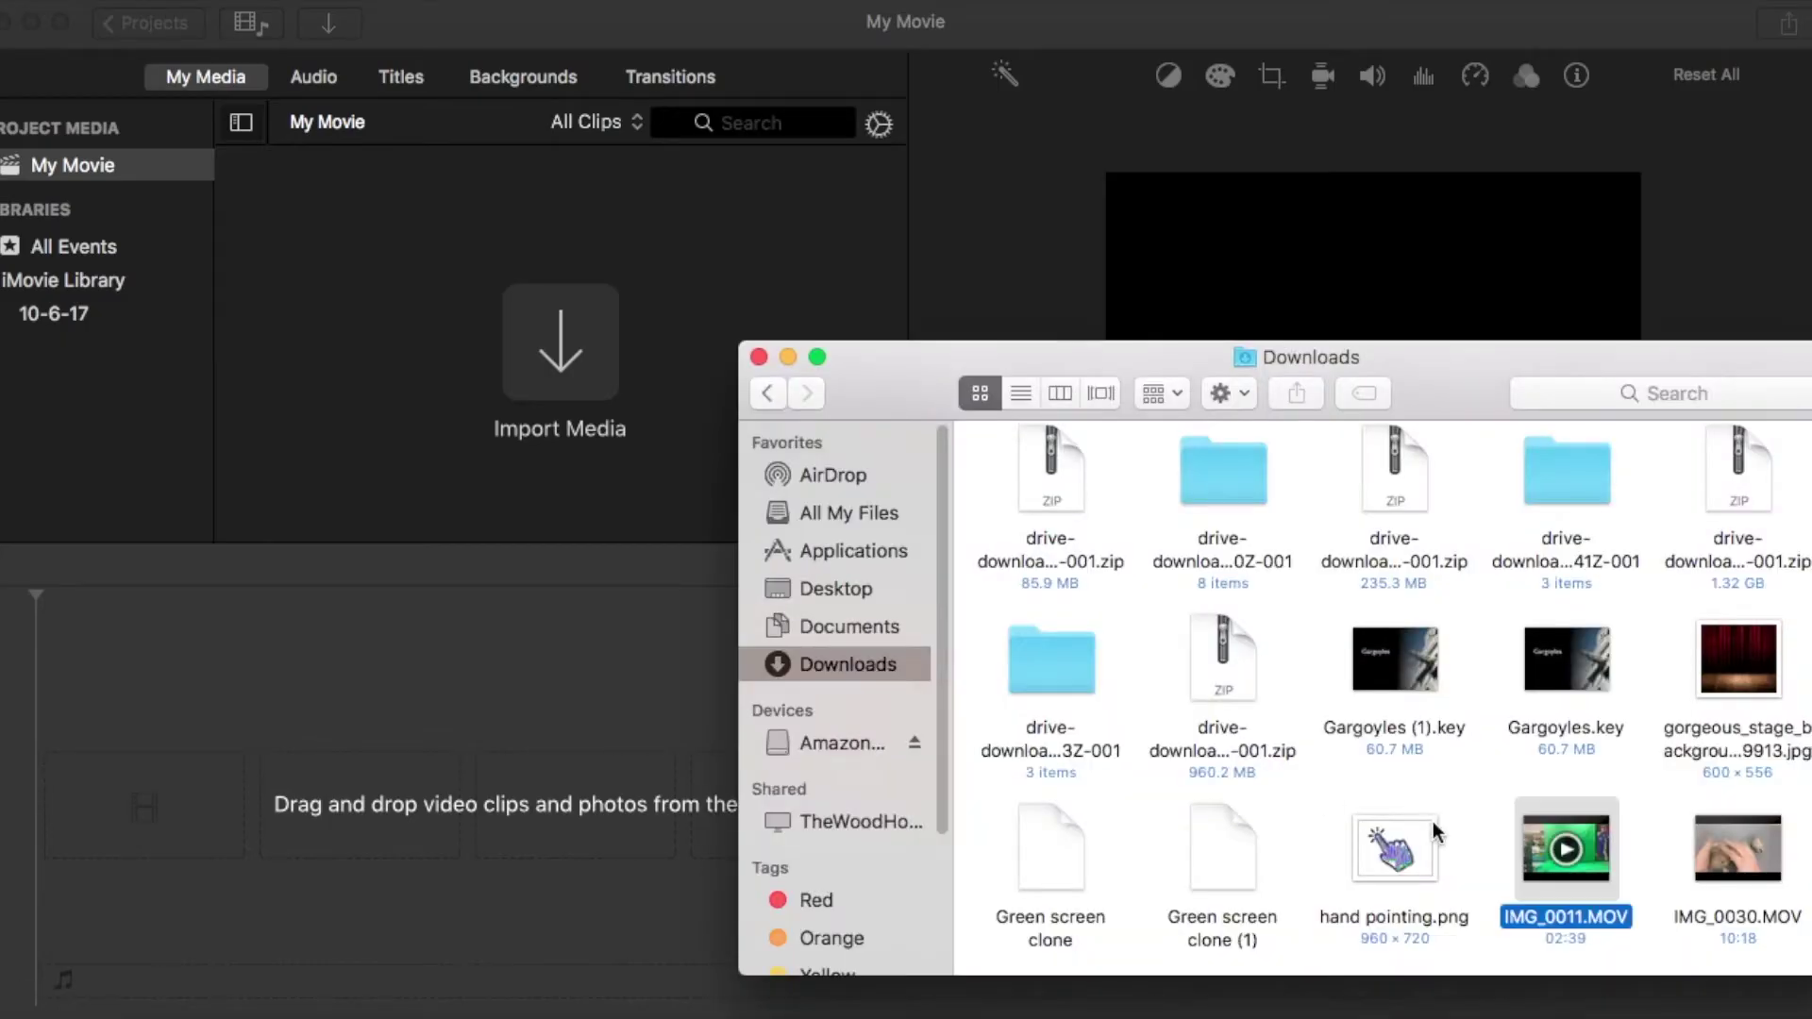
# - Add the green-screen recording to the timeline and remove its unwanted opening portion
pyautogui.moveTo(1564, 850); pyautogui.dragTo(114, 822)
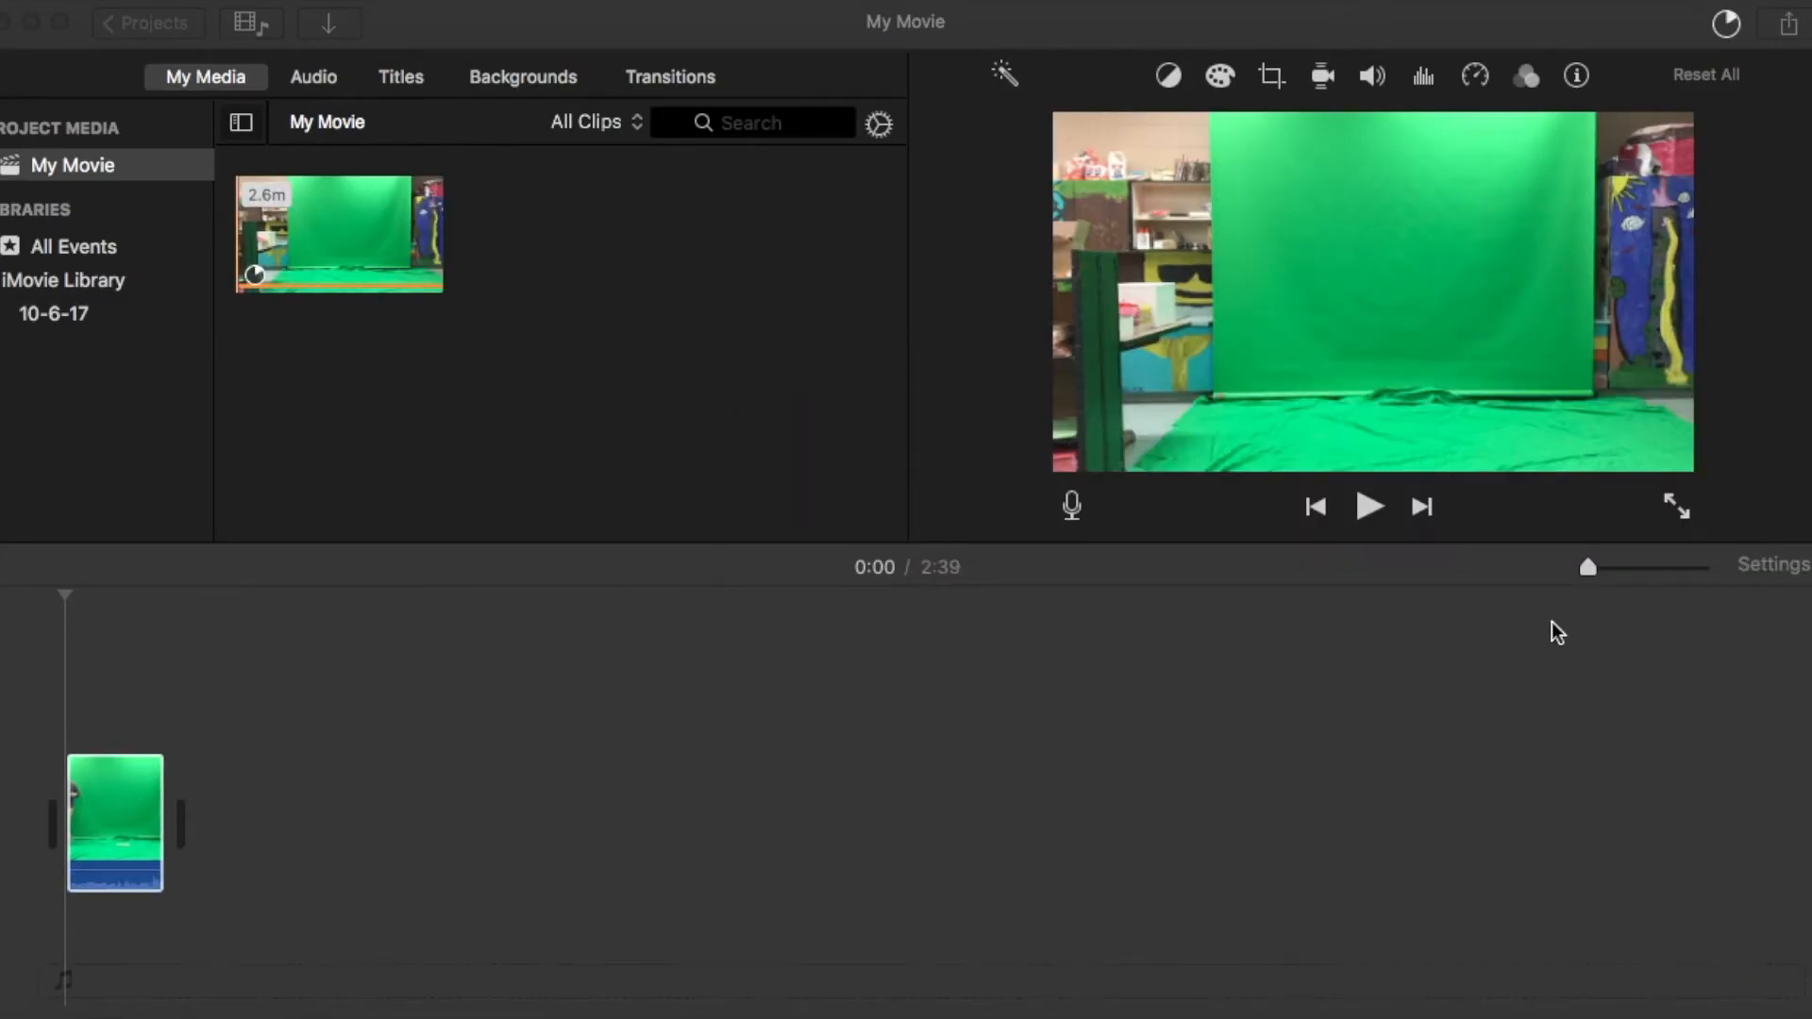
pyautogui.moveTo(1587, 567); pyautogui.dragTo(1608, 567)
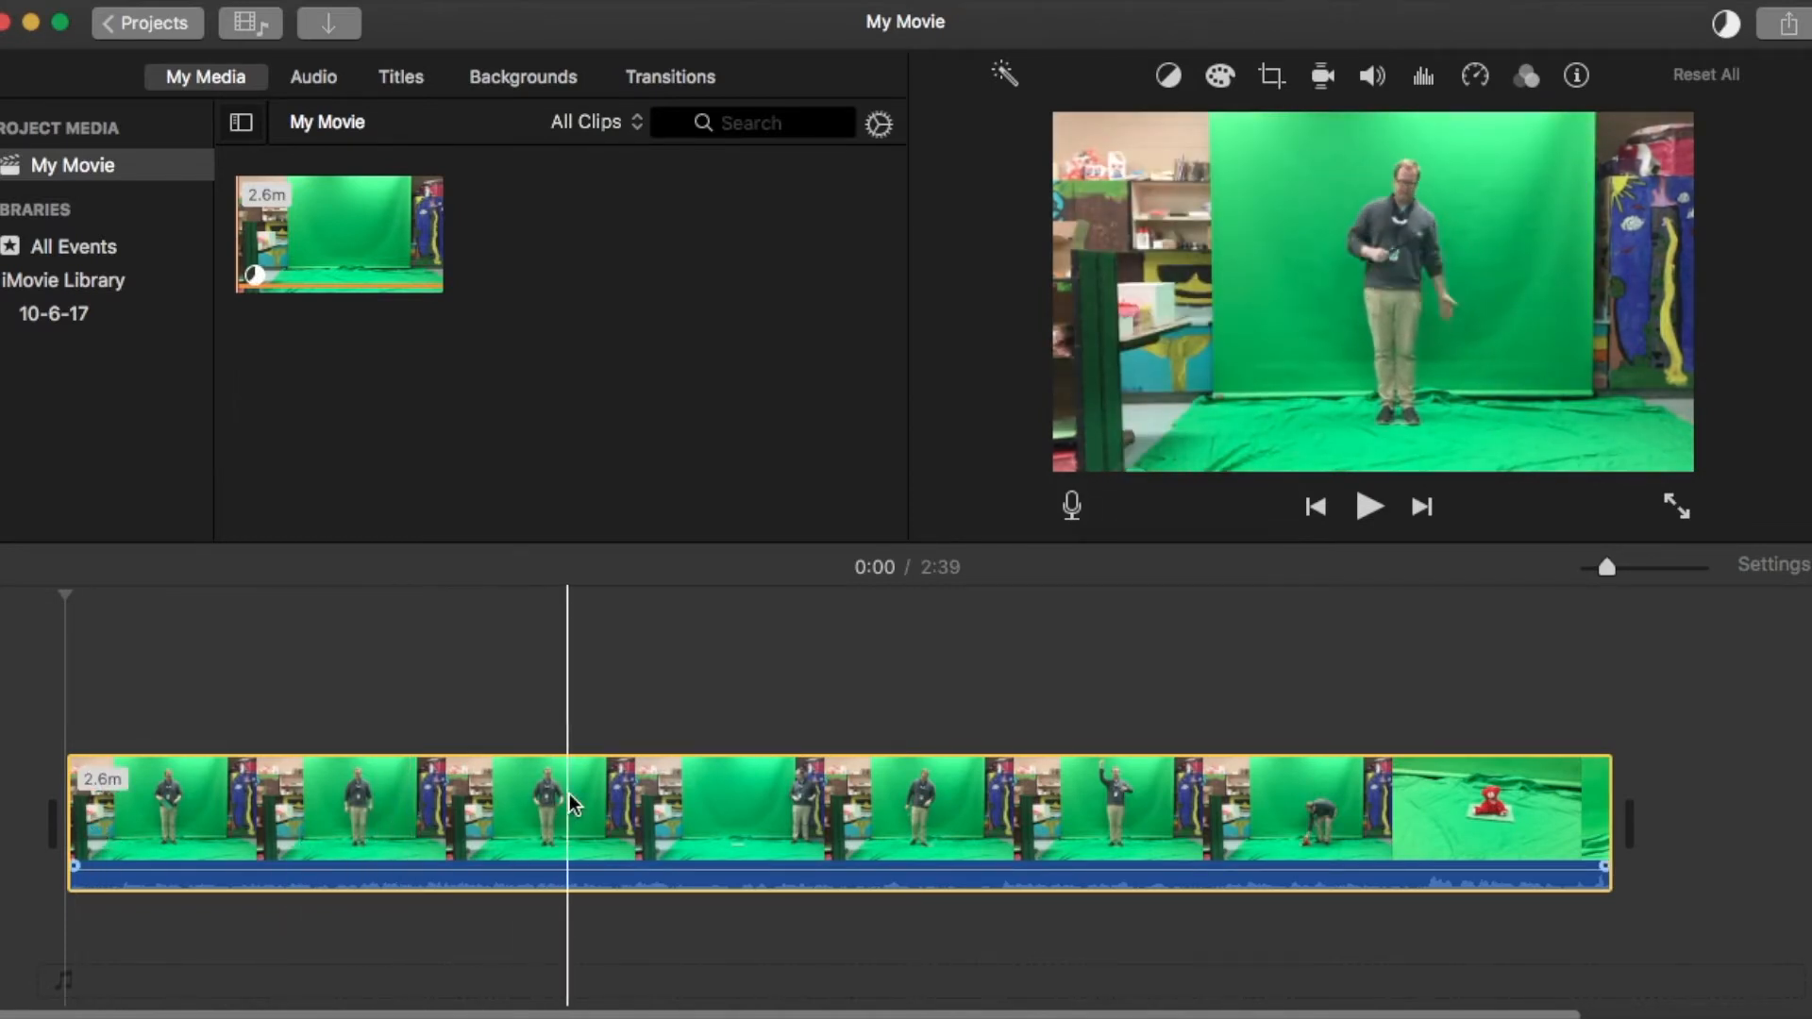
pyautogui.press('super+b')
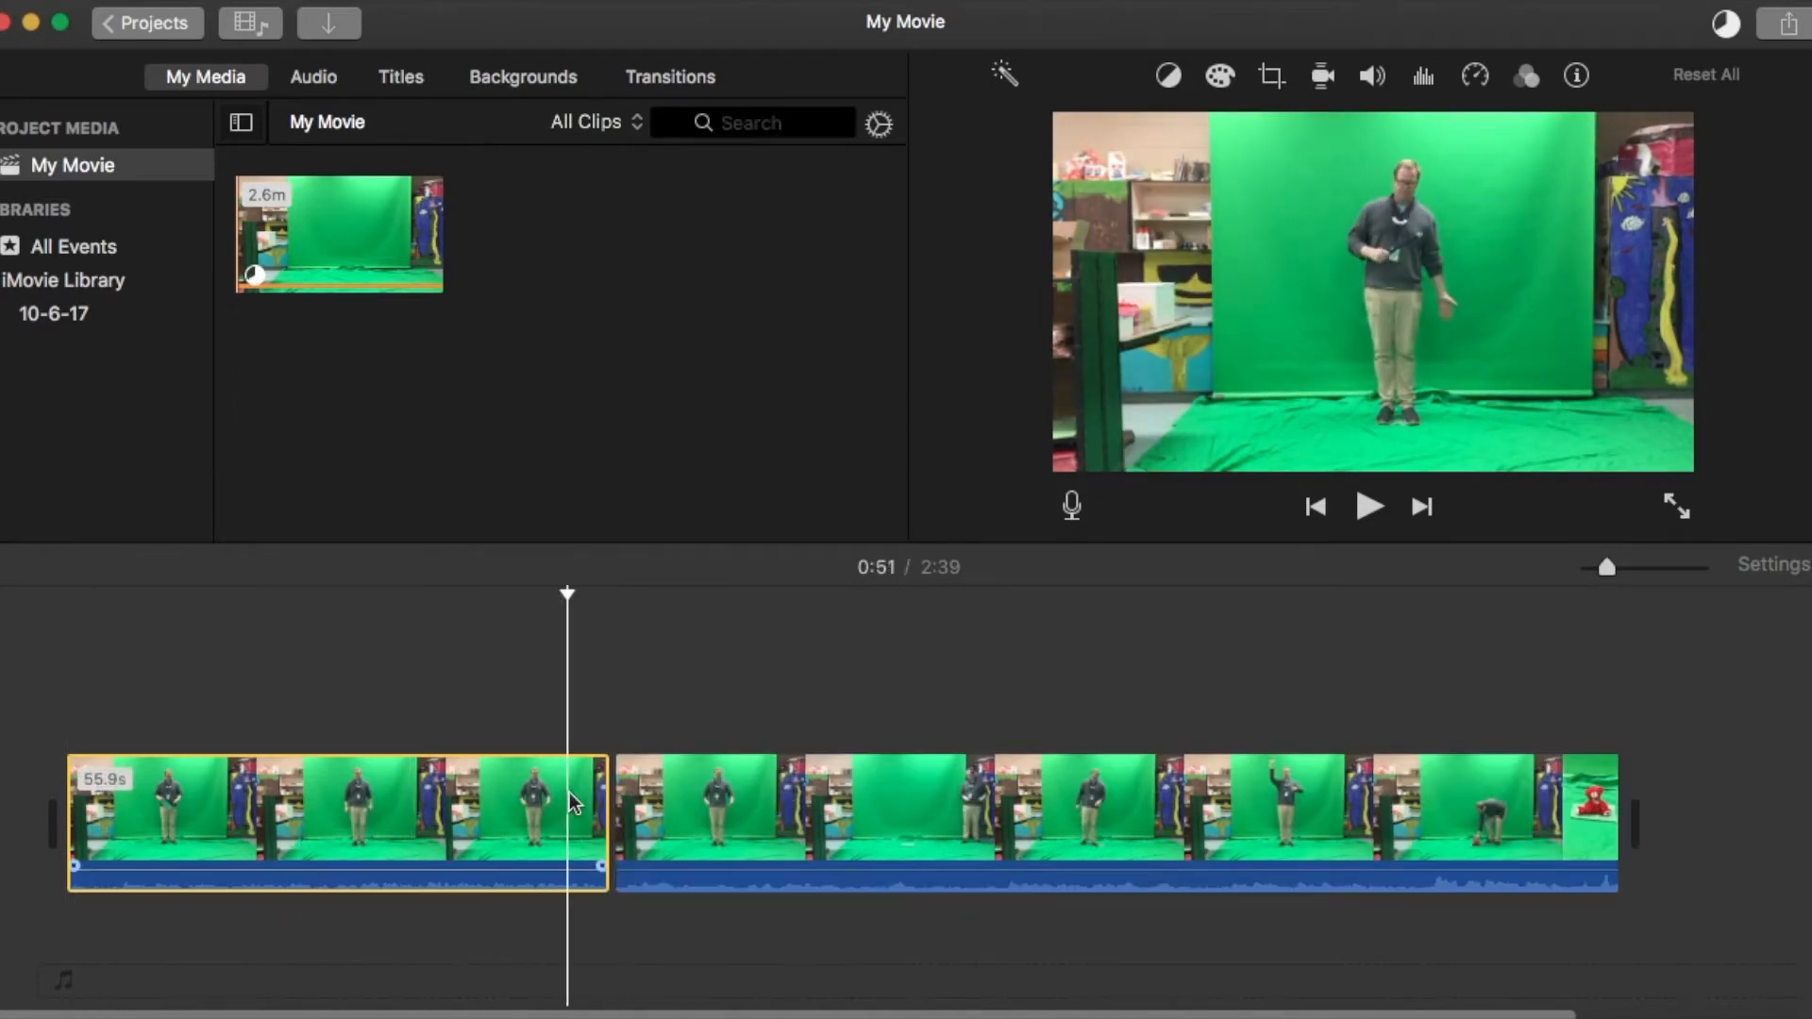
pyautogui.press('Delete')
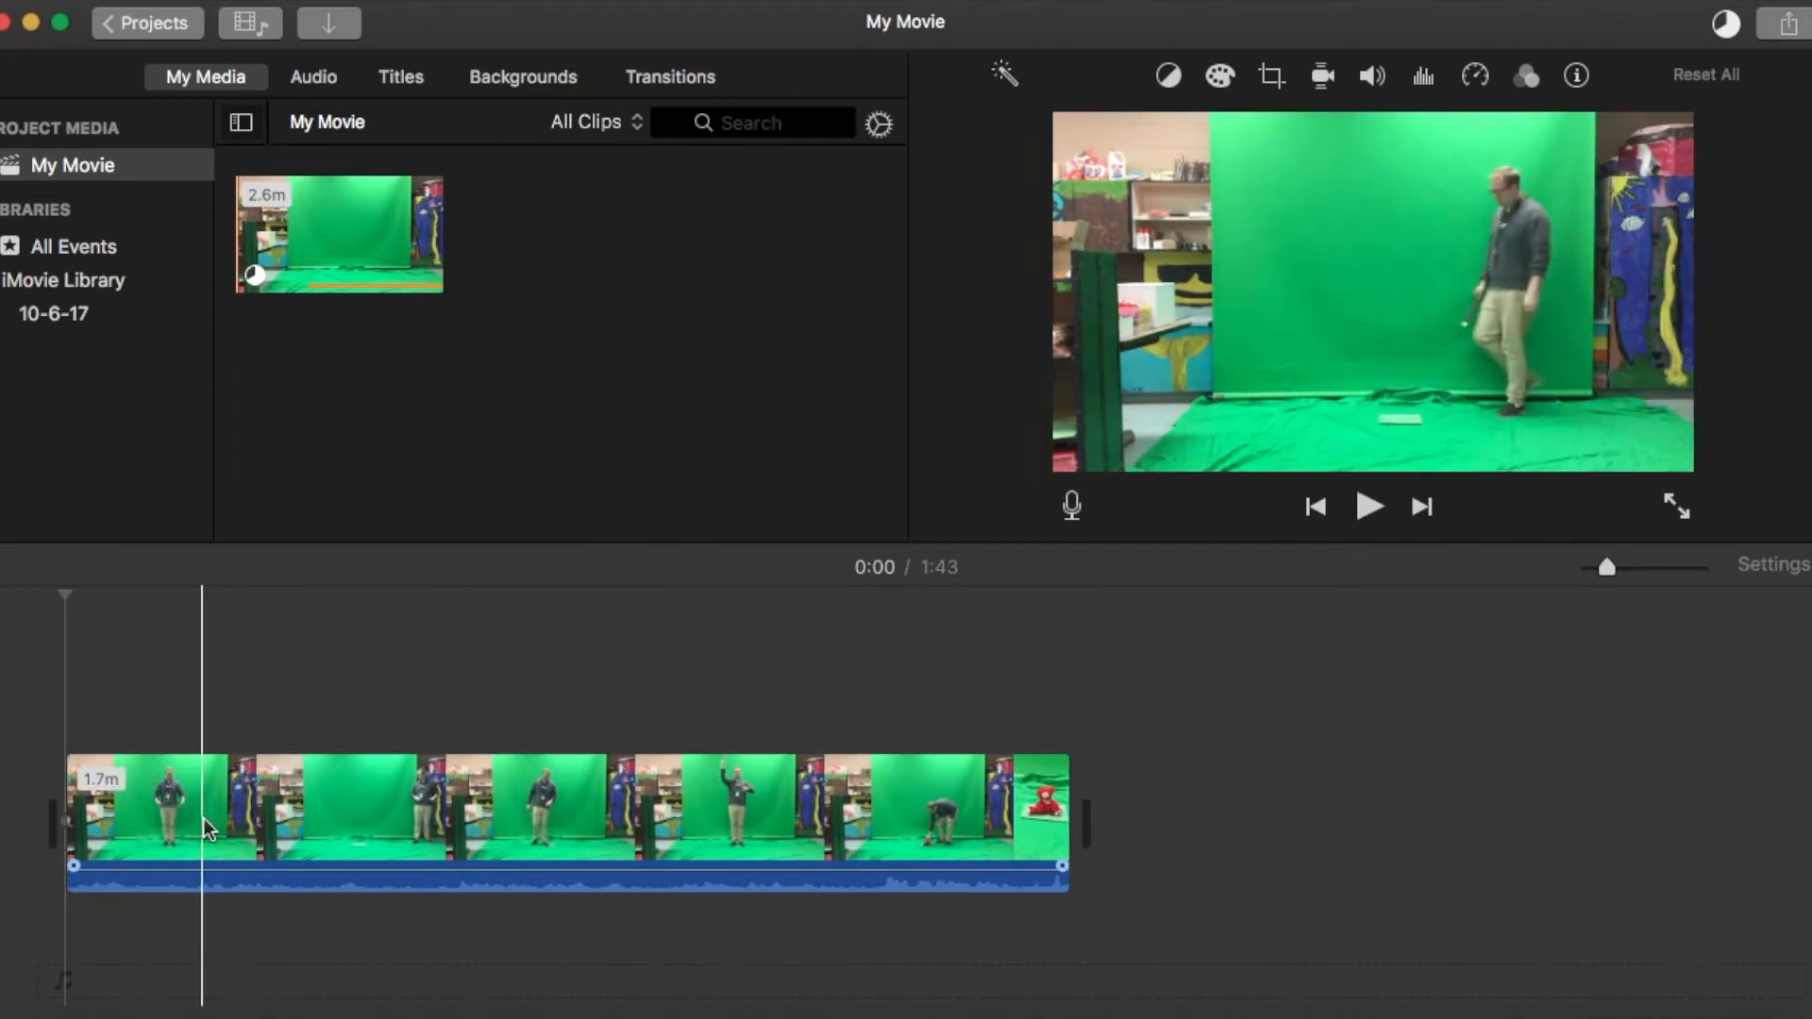
# - Split the clip at 0:12, trim the start of the second piece and preview it
pyautogui.click(190, 818)
pyautogui.press('super+b')
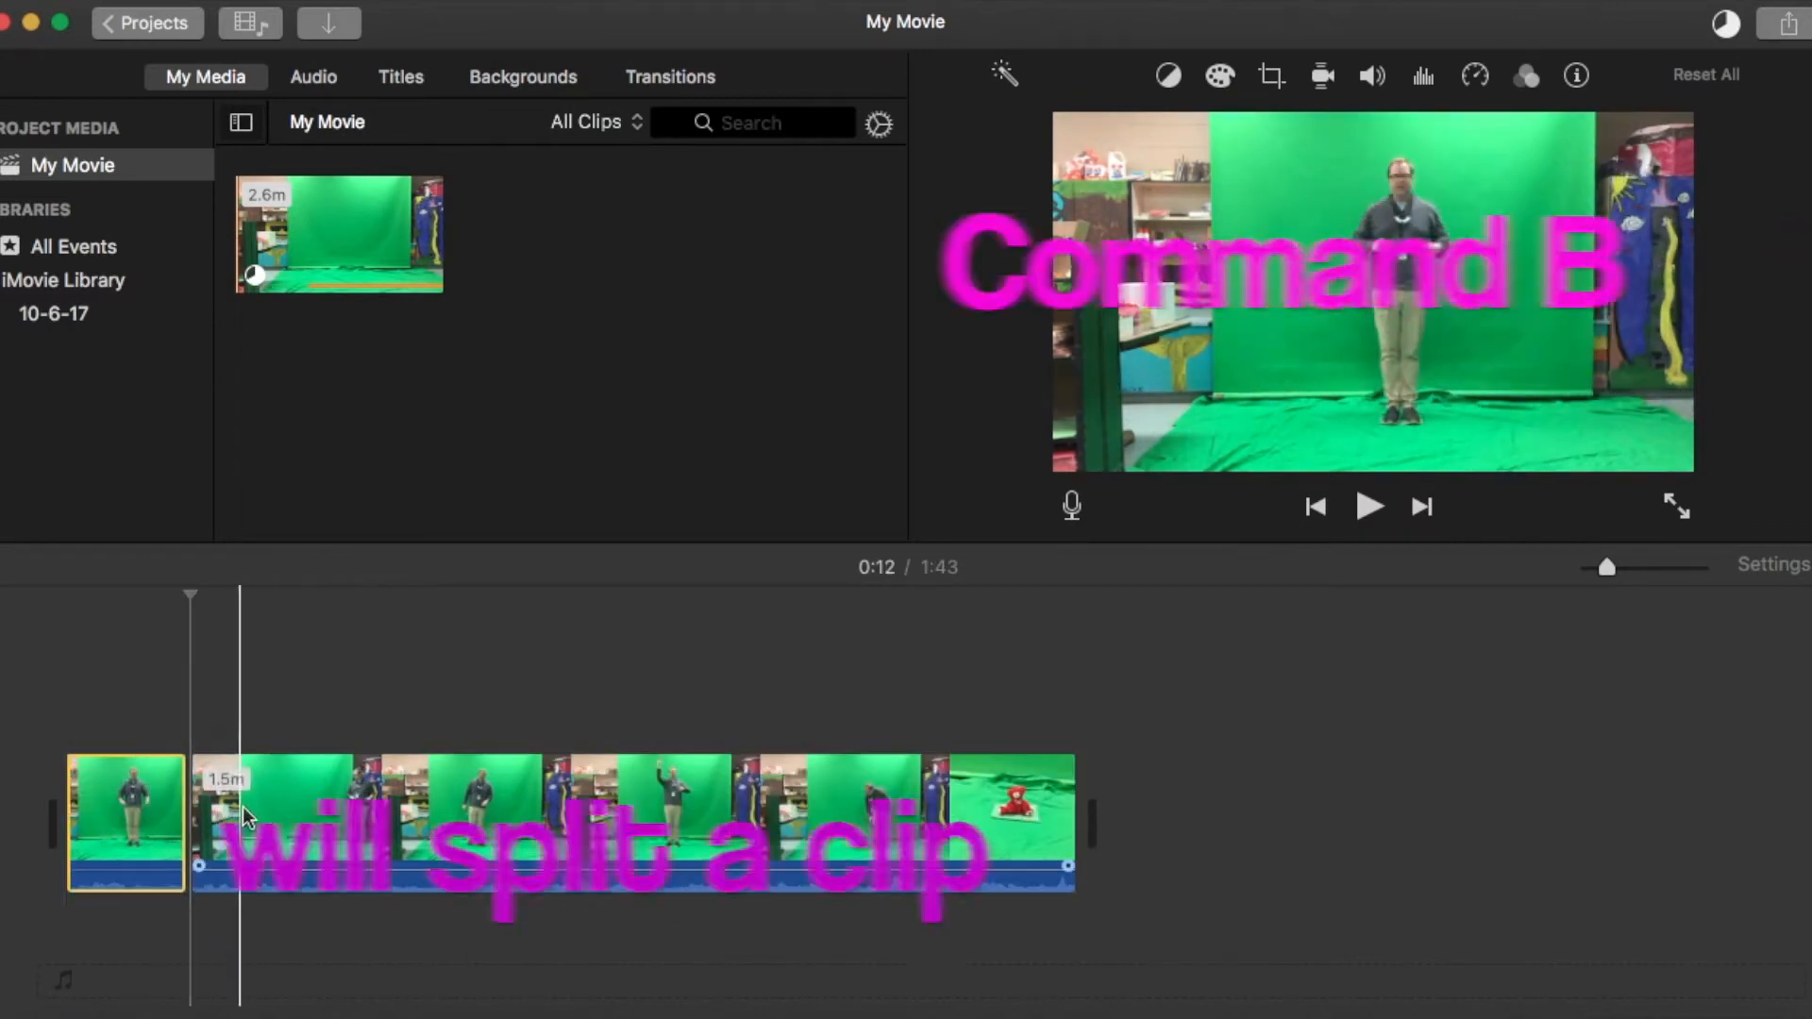
pyautogui.moveTo(191, 819); pyautogui.dragTo(267, 814)
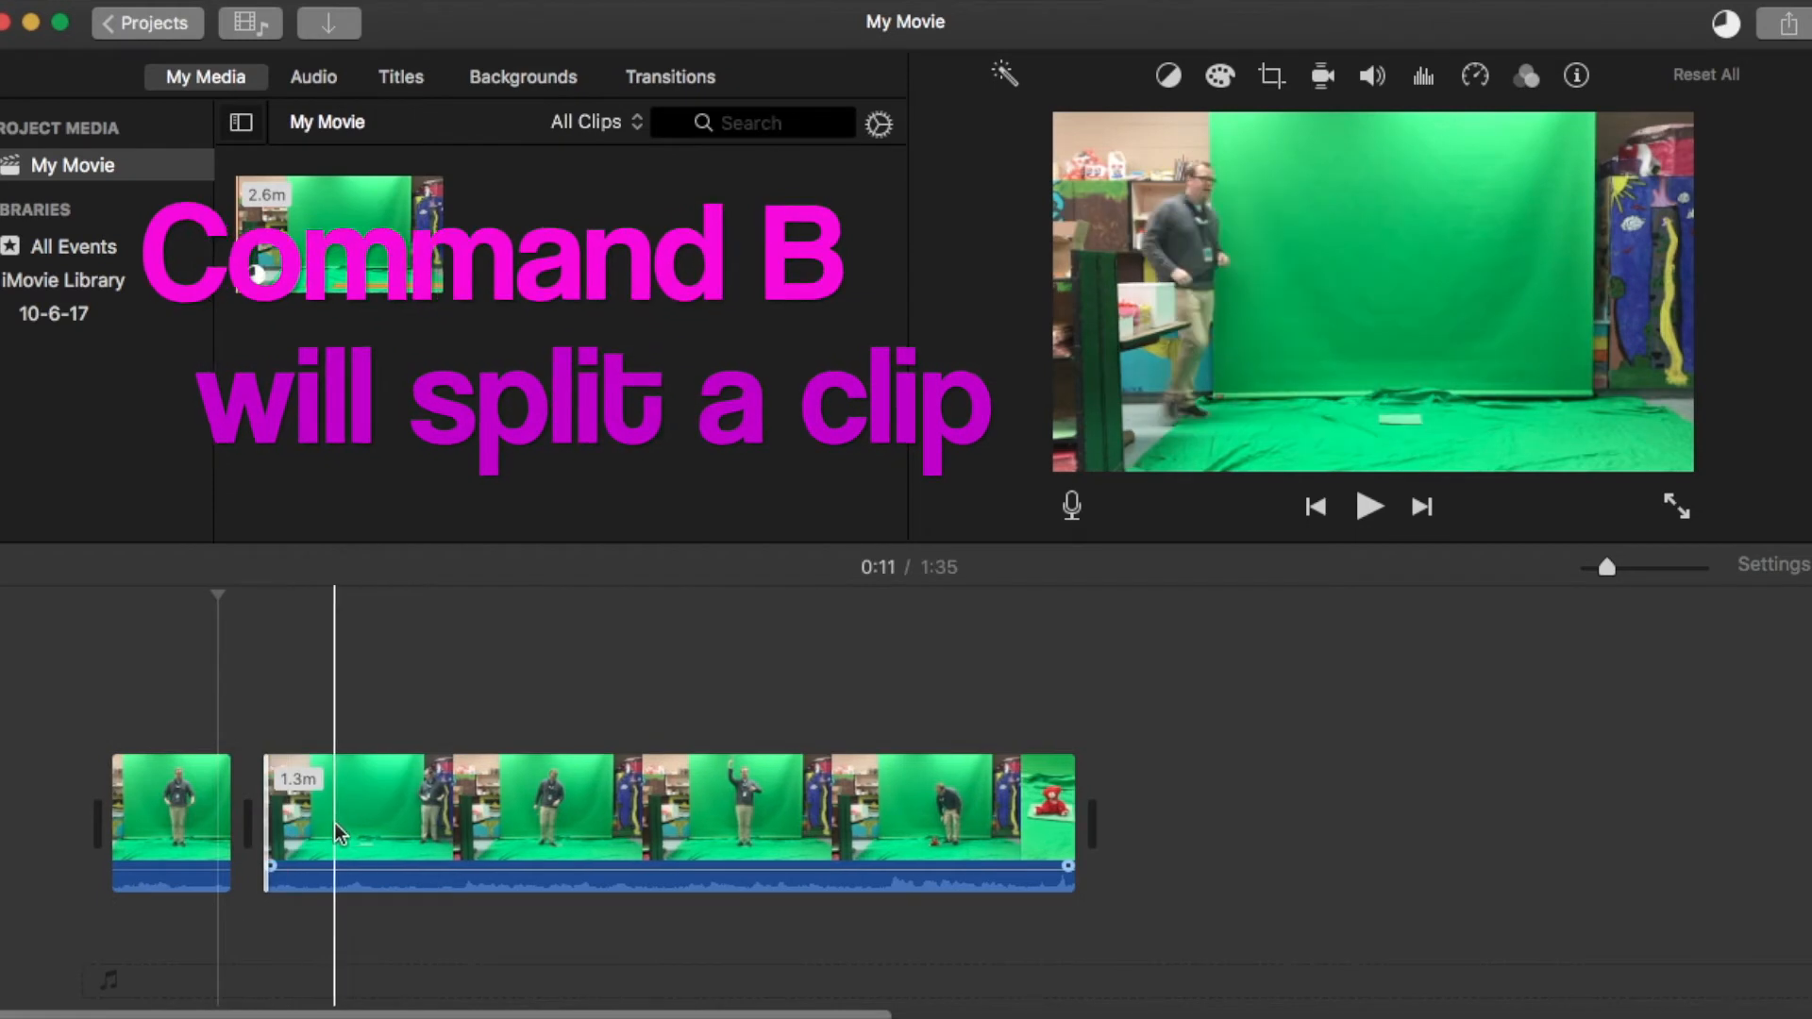
pyautogui.press('space')
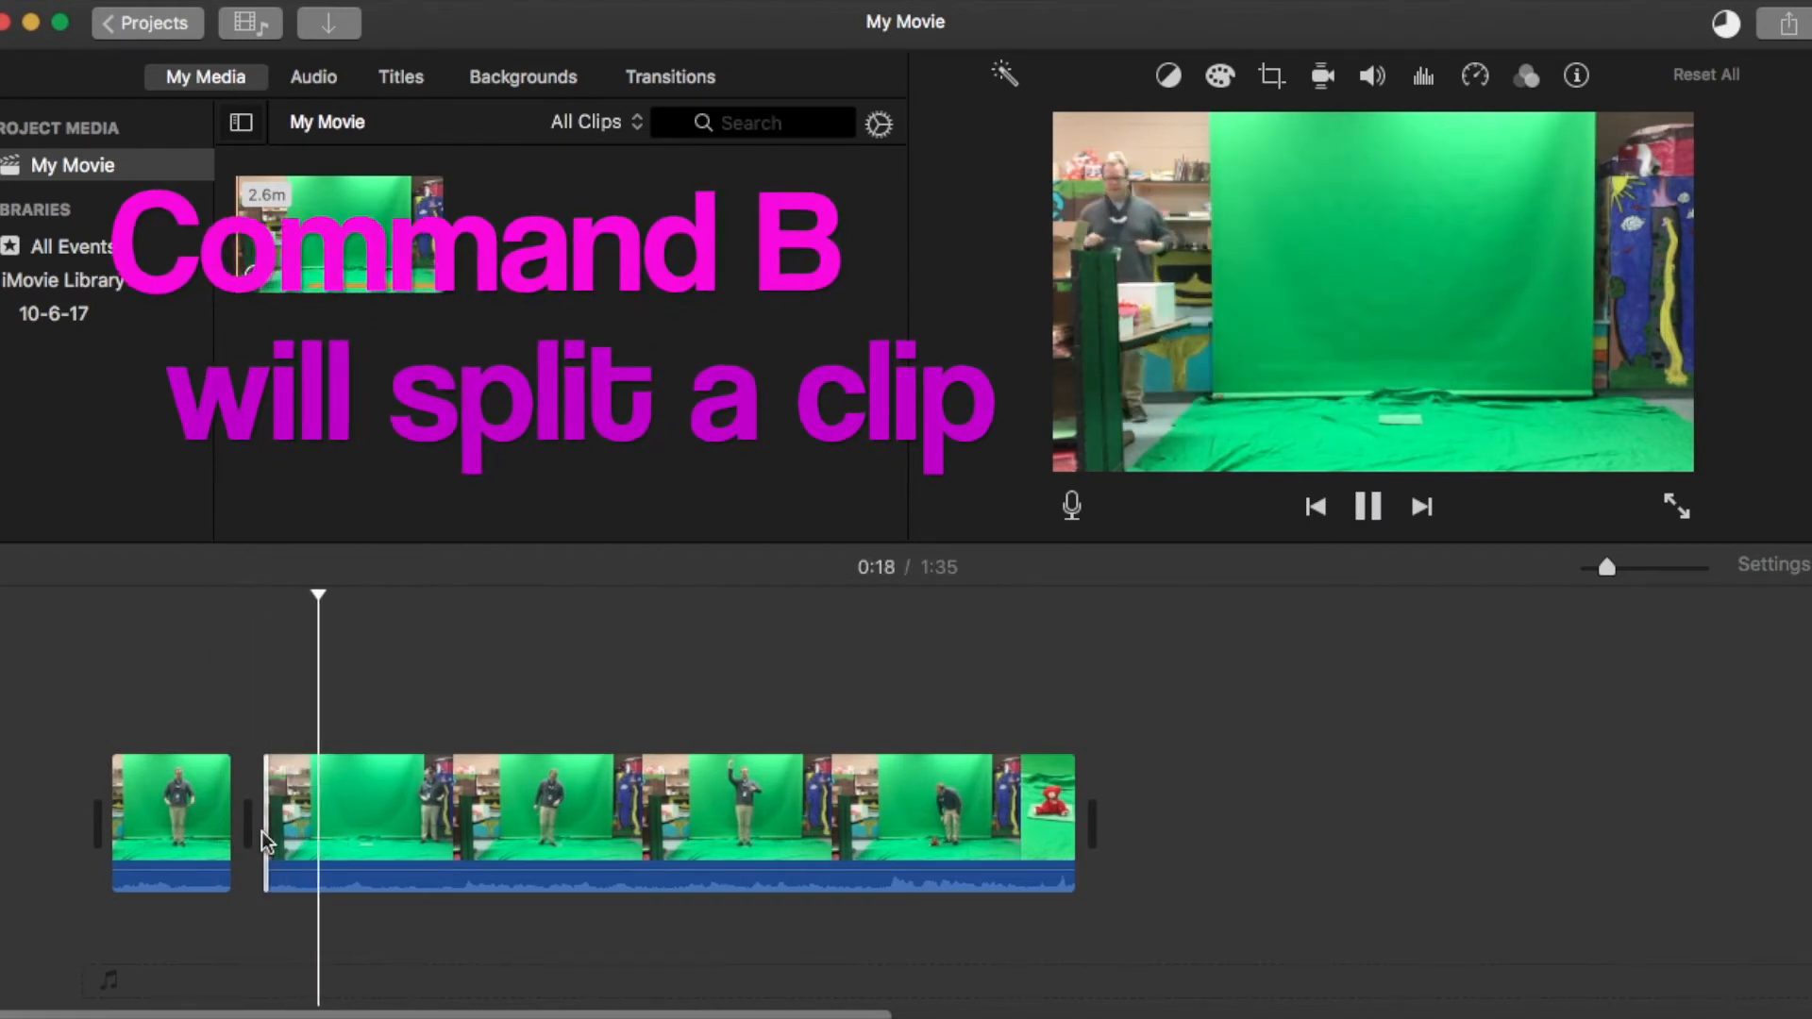
pyautogui.press('space')
# - Split off and delete the leftover footage after the wanted second shot
pyautogui.click(328, 803)
pyautogui.press('super+b')
pyautogui.keyDown('shift'); pyautogui.click(435, 803); pyautogui.keyUp('shift')
pyautogui.press('Delete')
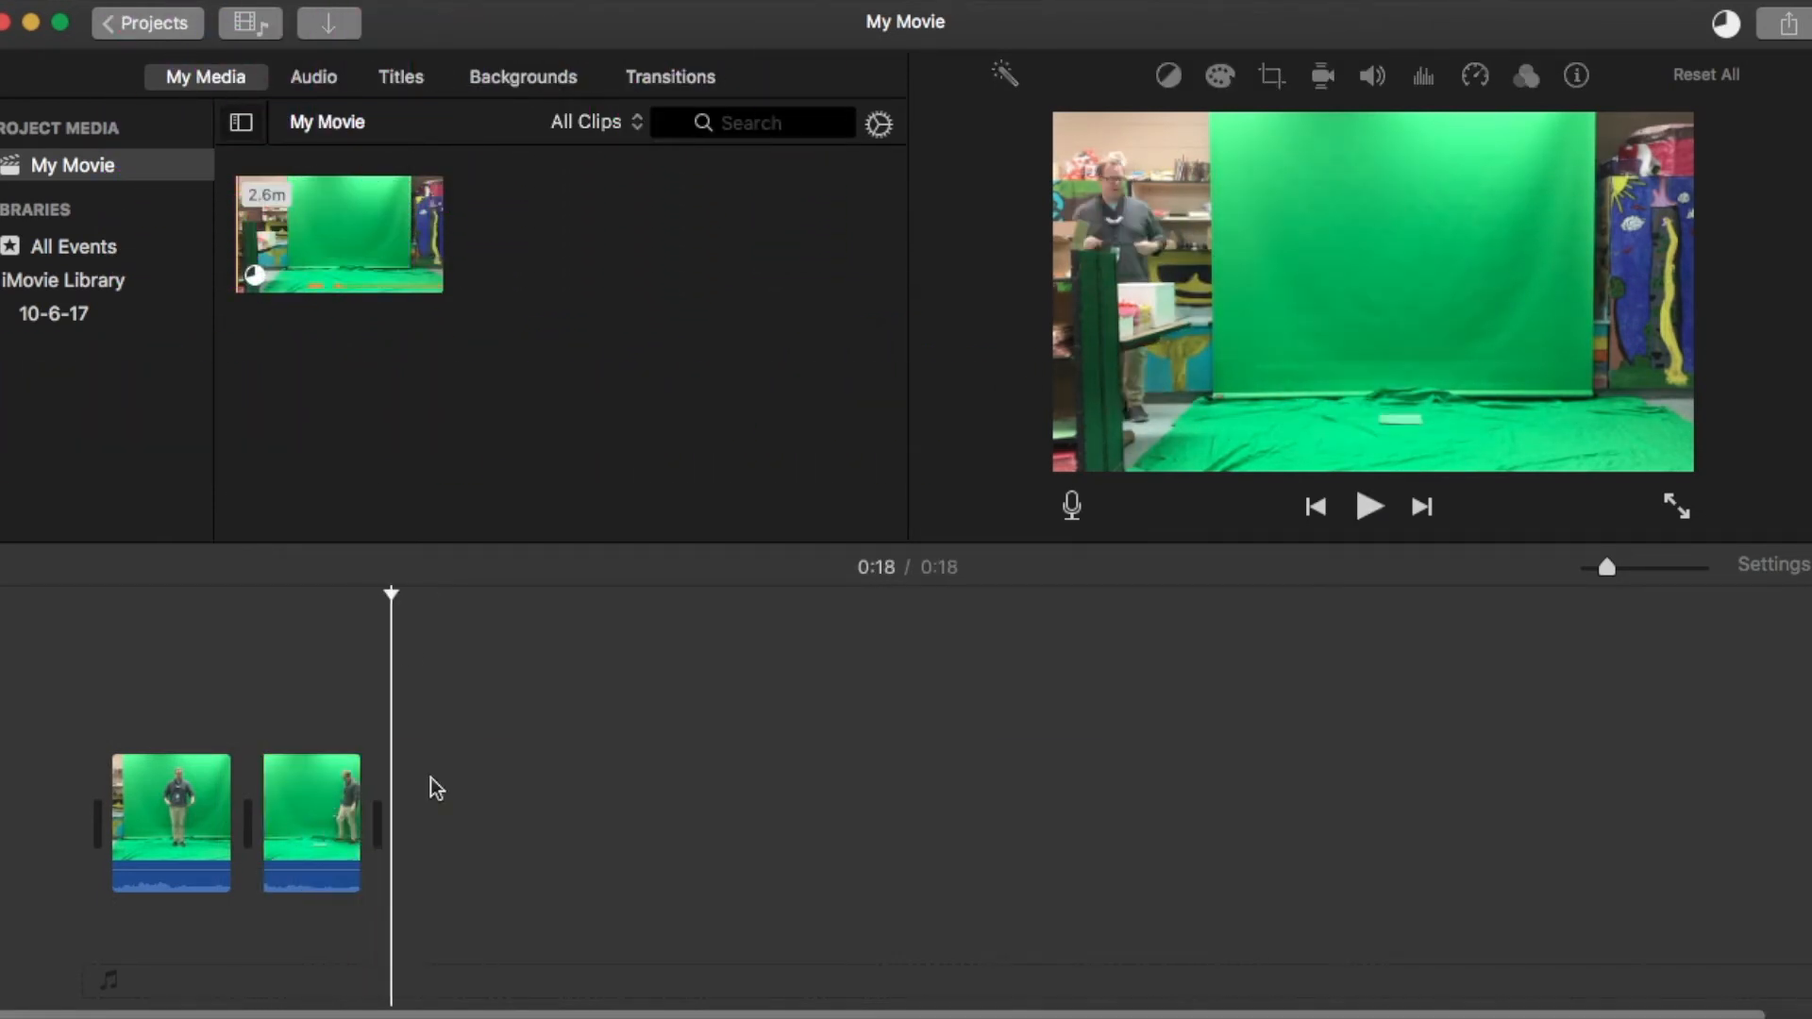
pyautogui.click(554, 83)
pyautogui.scroll(-5, 694, 335)
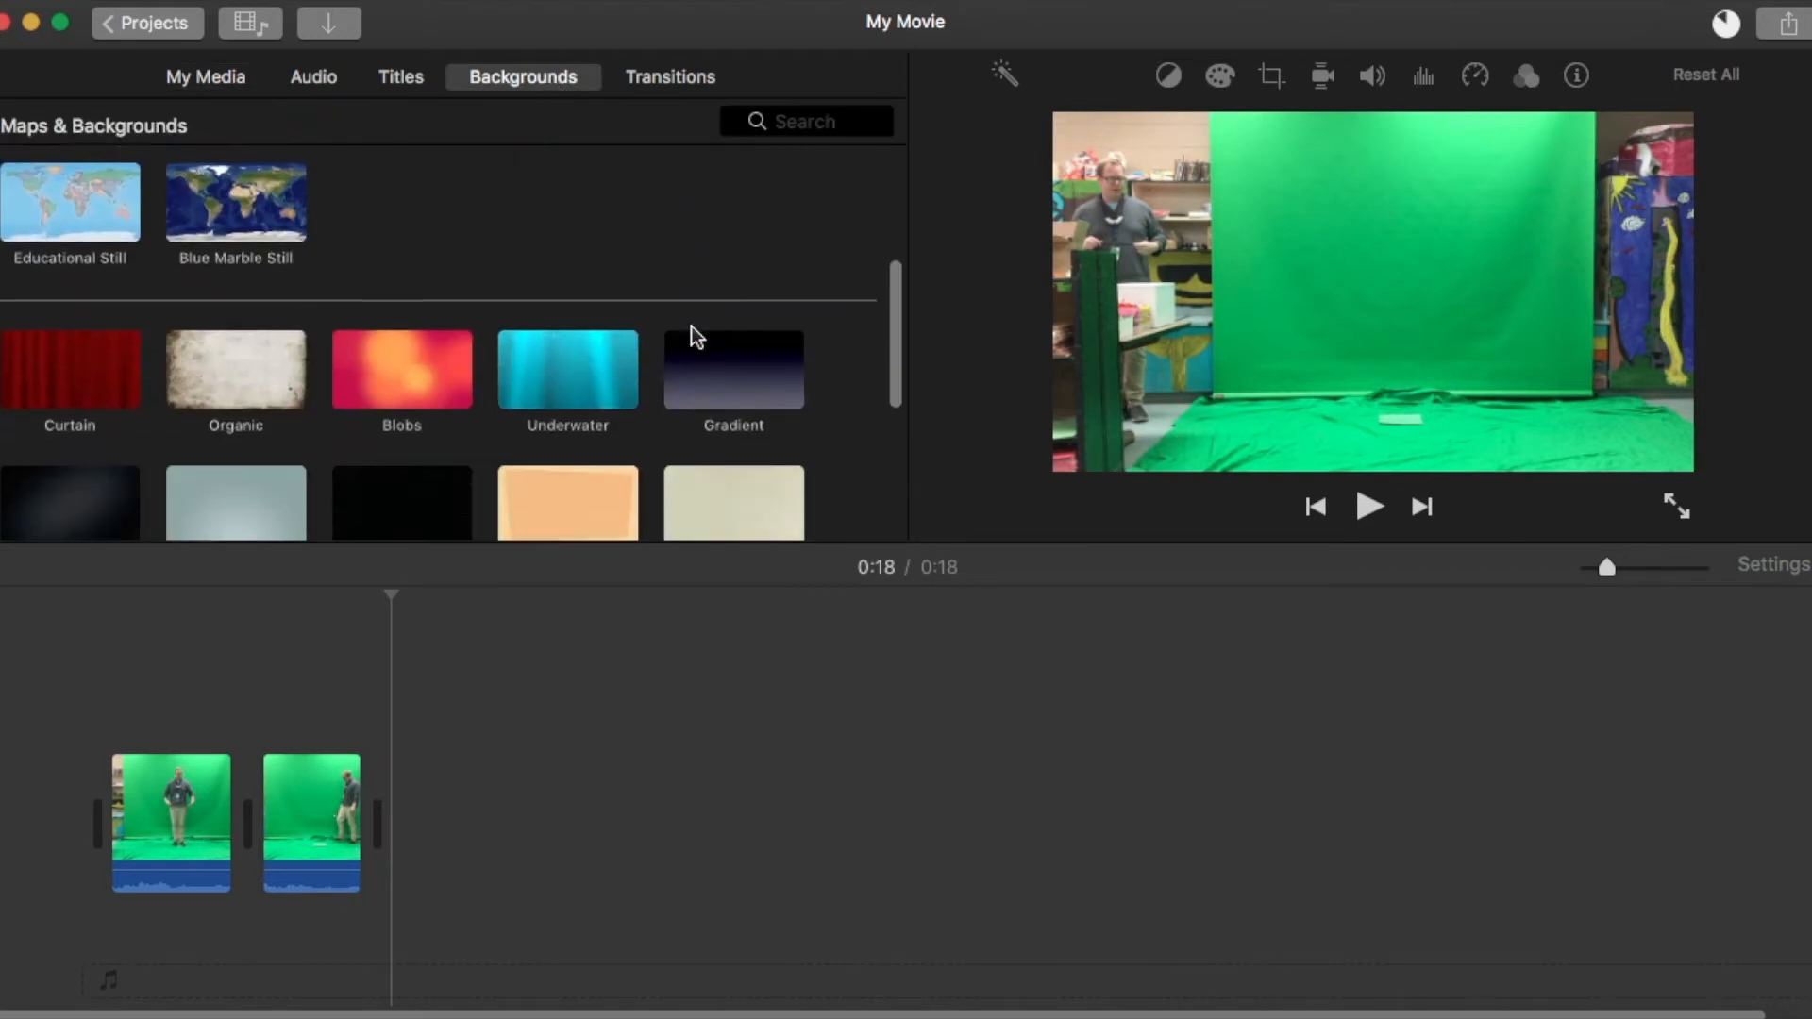
pyautogui.scroll(-5, 693, 336)
# - Add a solid Green background, stack the clips above it and lengthen it to cover them
pyautogui.moveTo(684, 440); pyautogui.dragTo(630, 784)
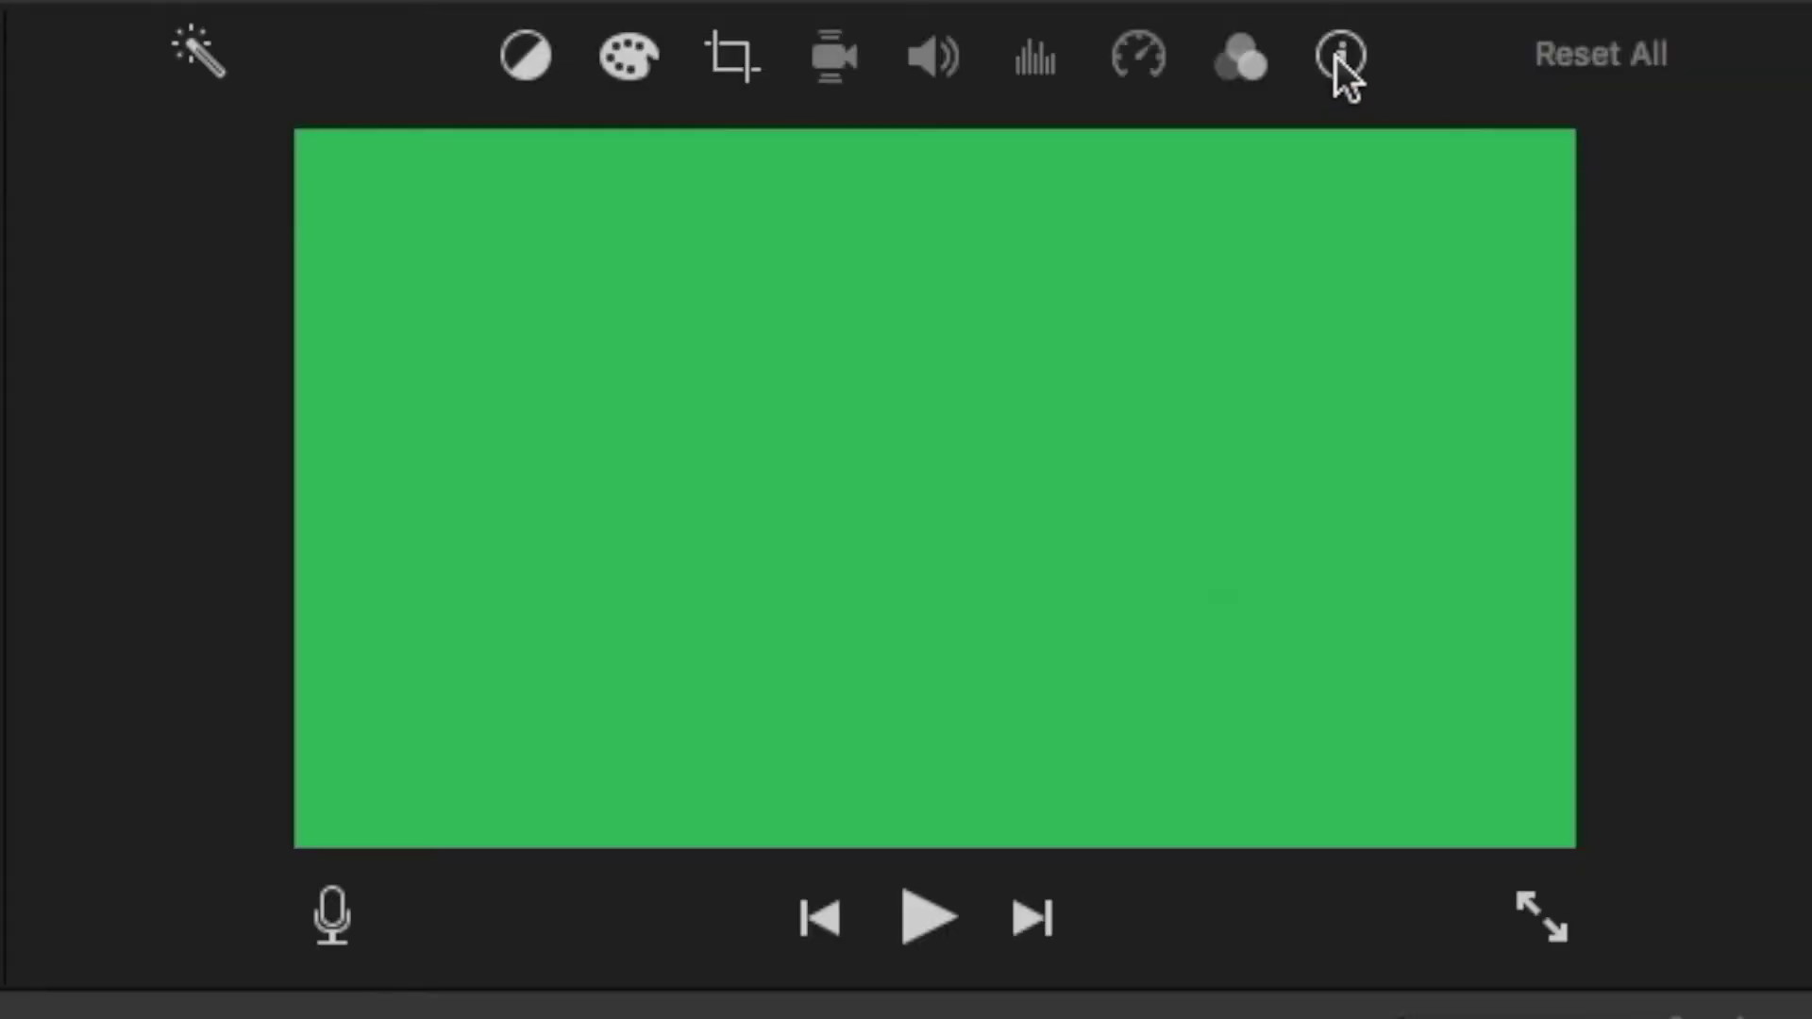
pyautogui.click(1342, 60)
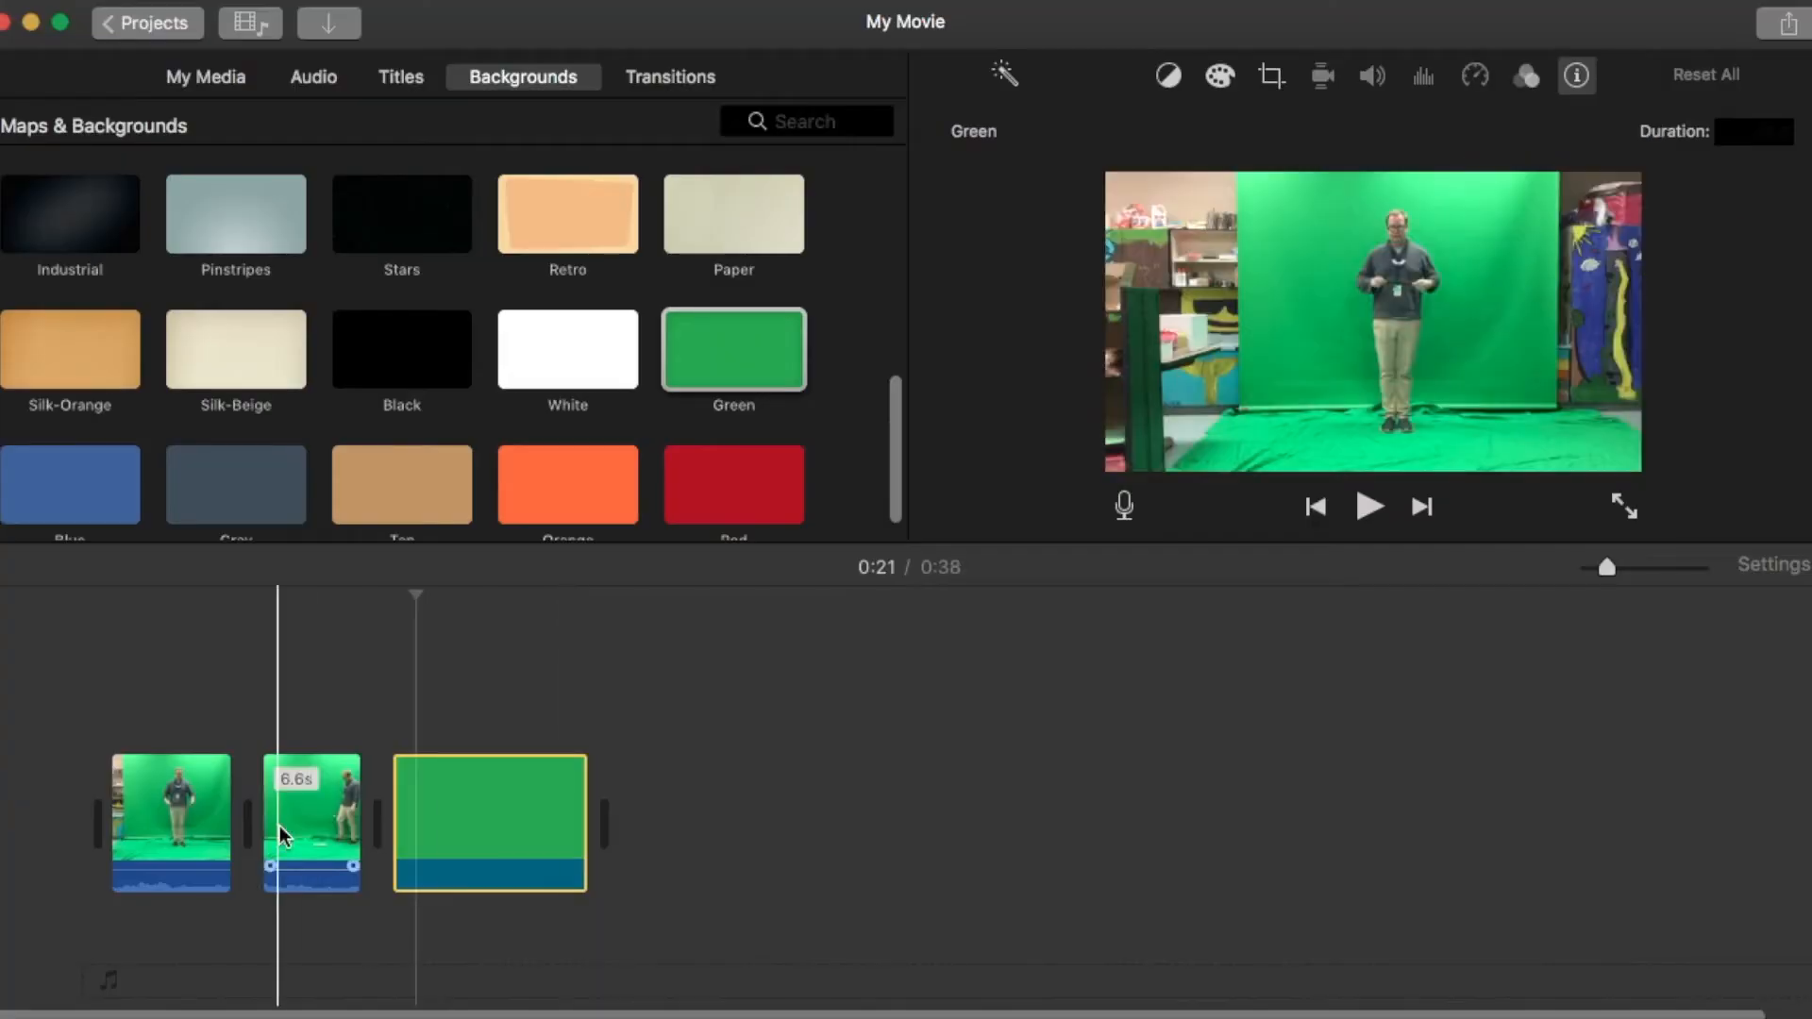
pyautogui.moveTo(162, 808)
pyautogui.mouseDown()
pyautogui.moveTo(241, 652)
pyautogui.moveTo(365, 649)
pyautogui.moveTo(295, 681)
pyautogui.mouseUp()
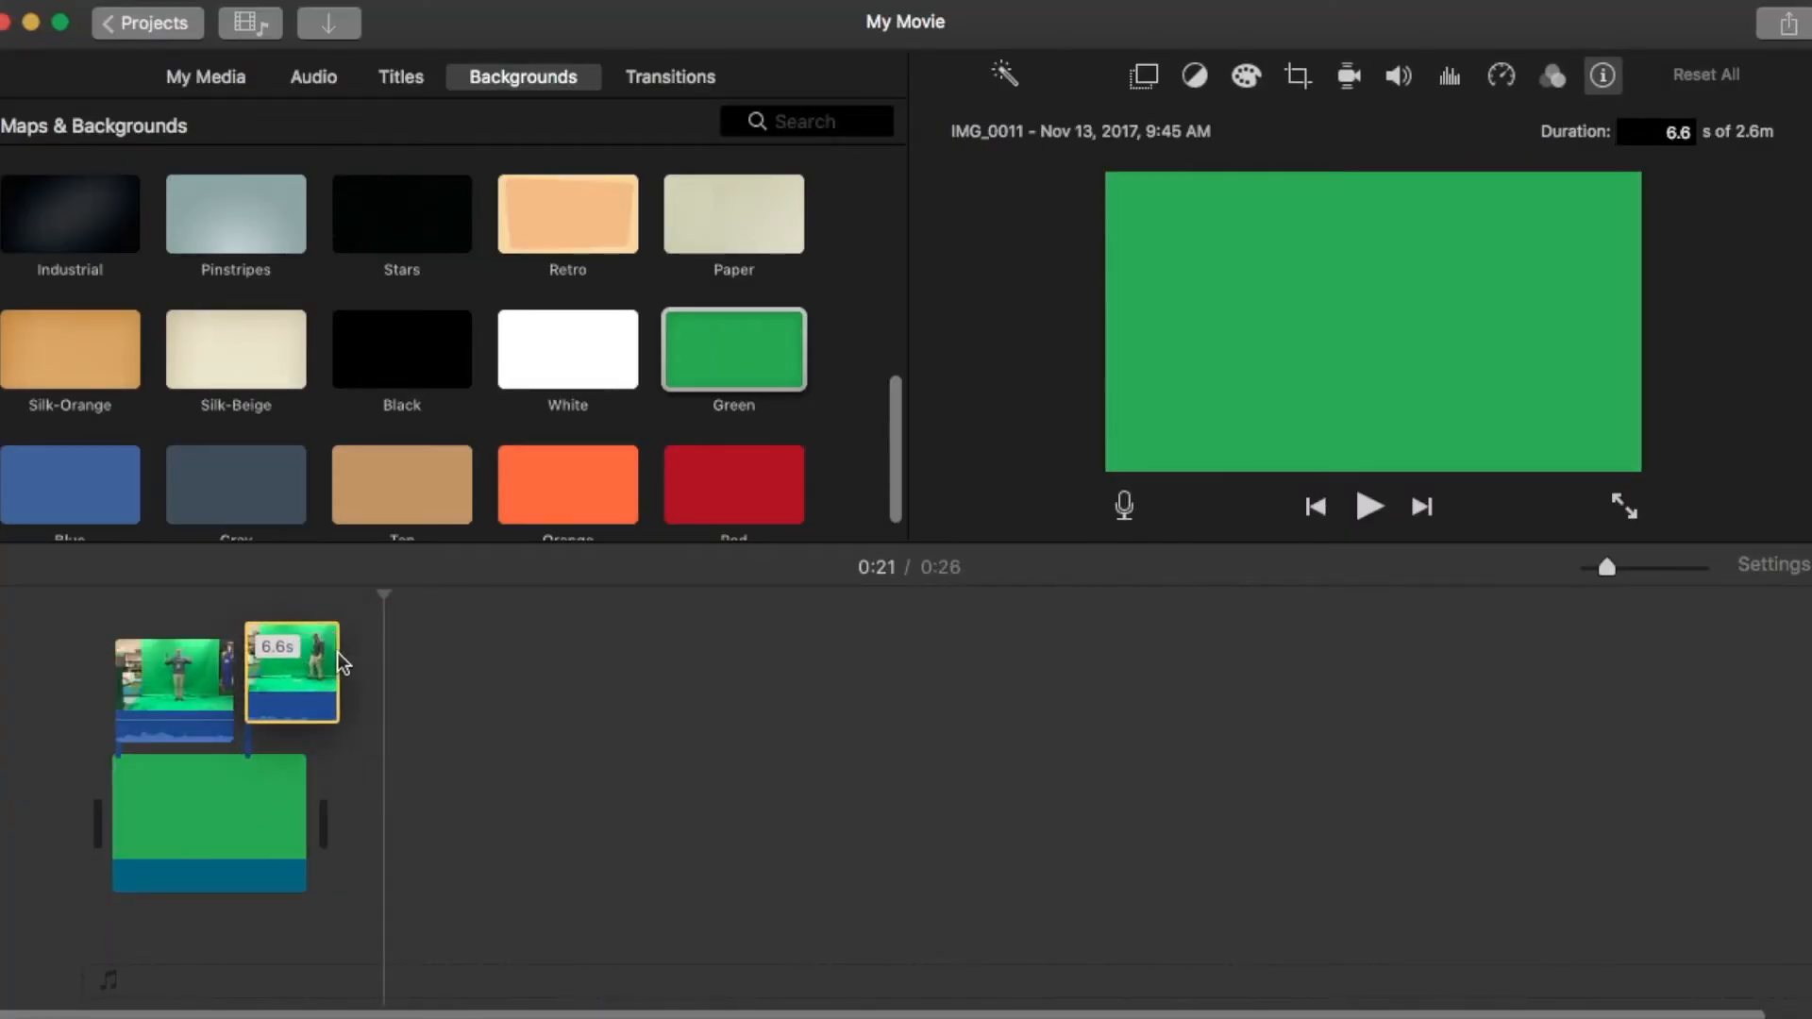
pyautogui.moveTo(299, 821); pyautogui.dragTo(314, 819)
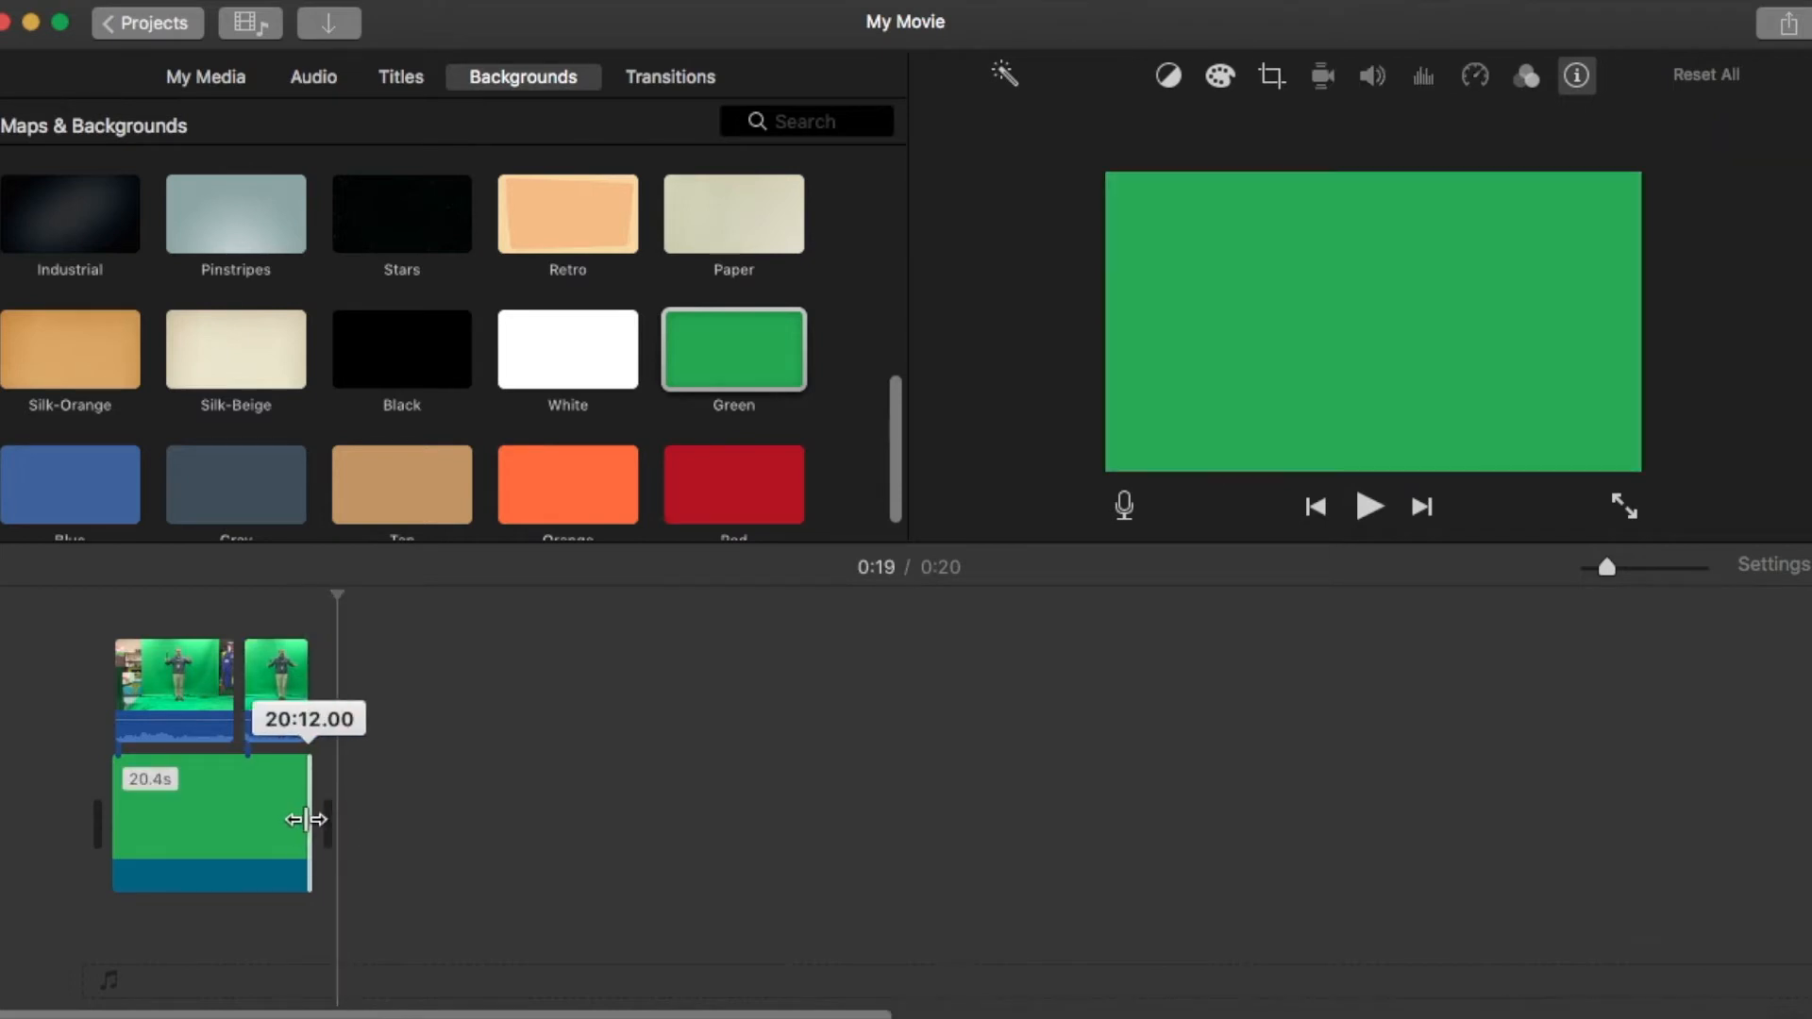
pyautogui.click(191, 684)
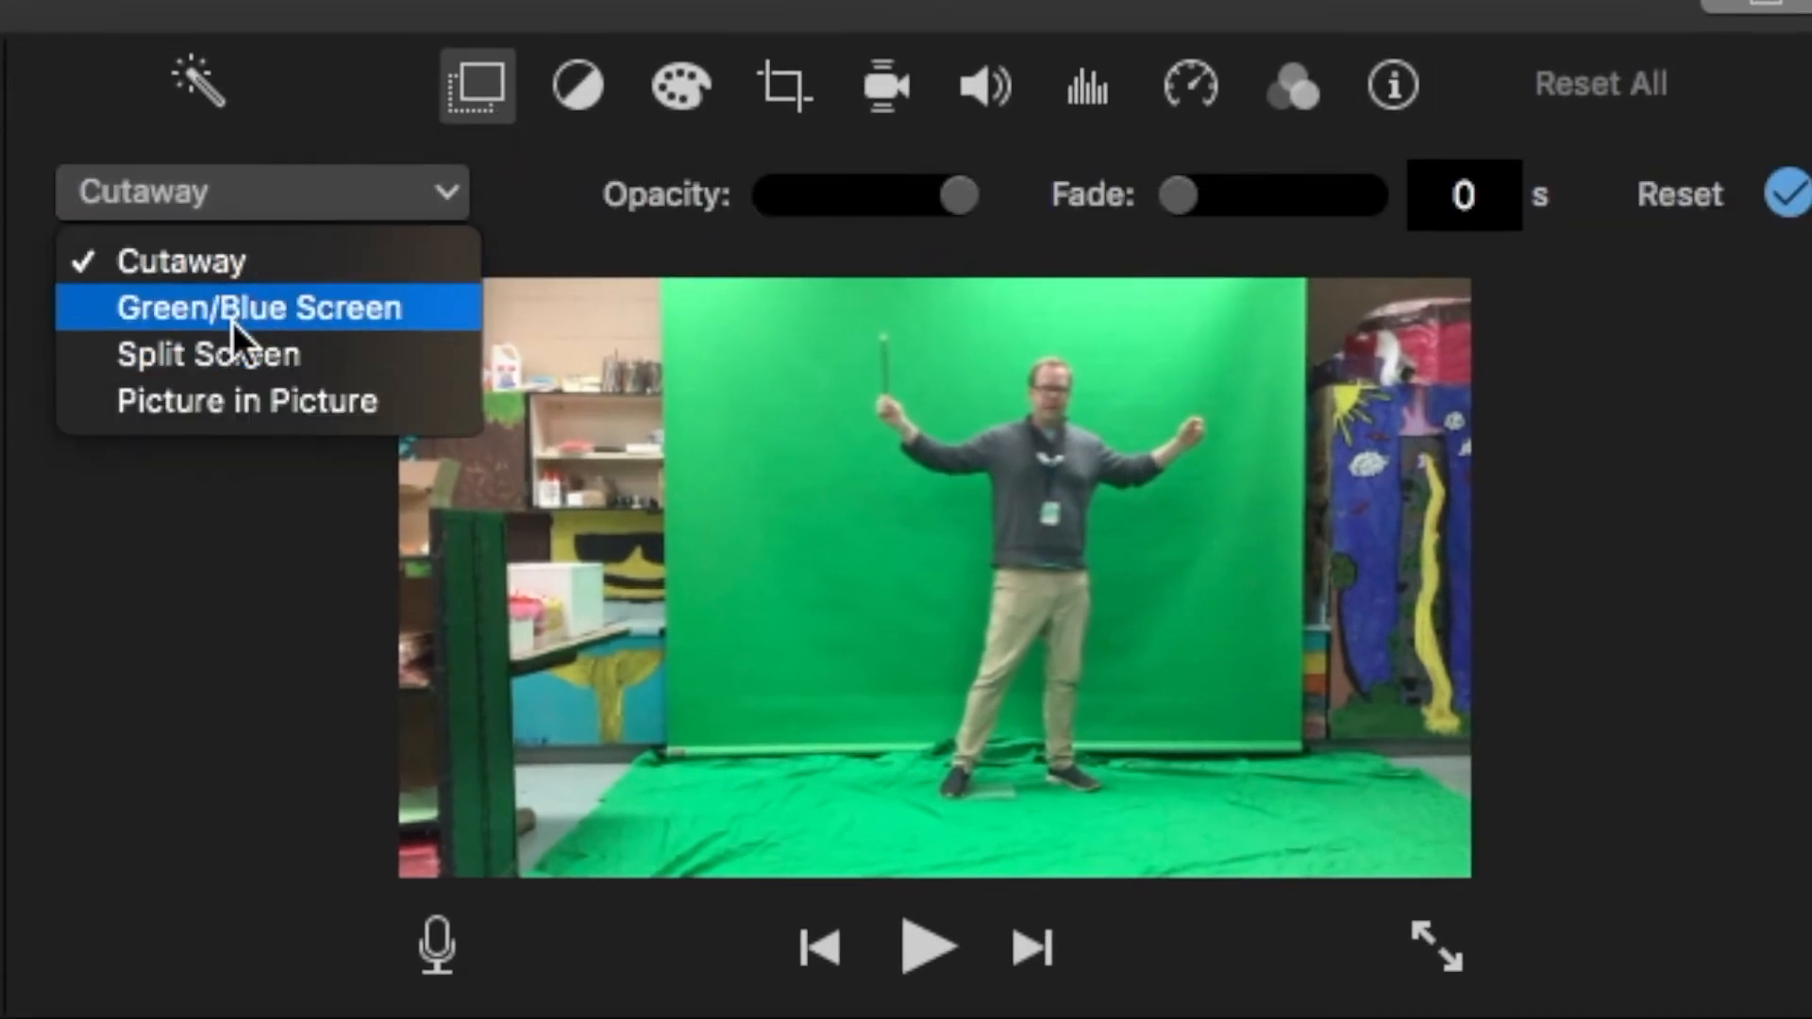
# - Apply Green/Blue Screen keying to the first clip and mask off the room on both sides
pyautogui.click(233, 321)
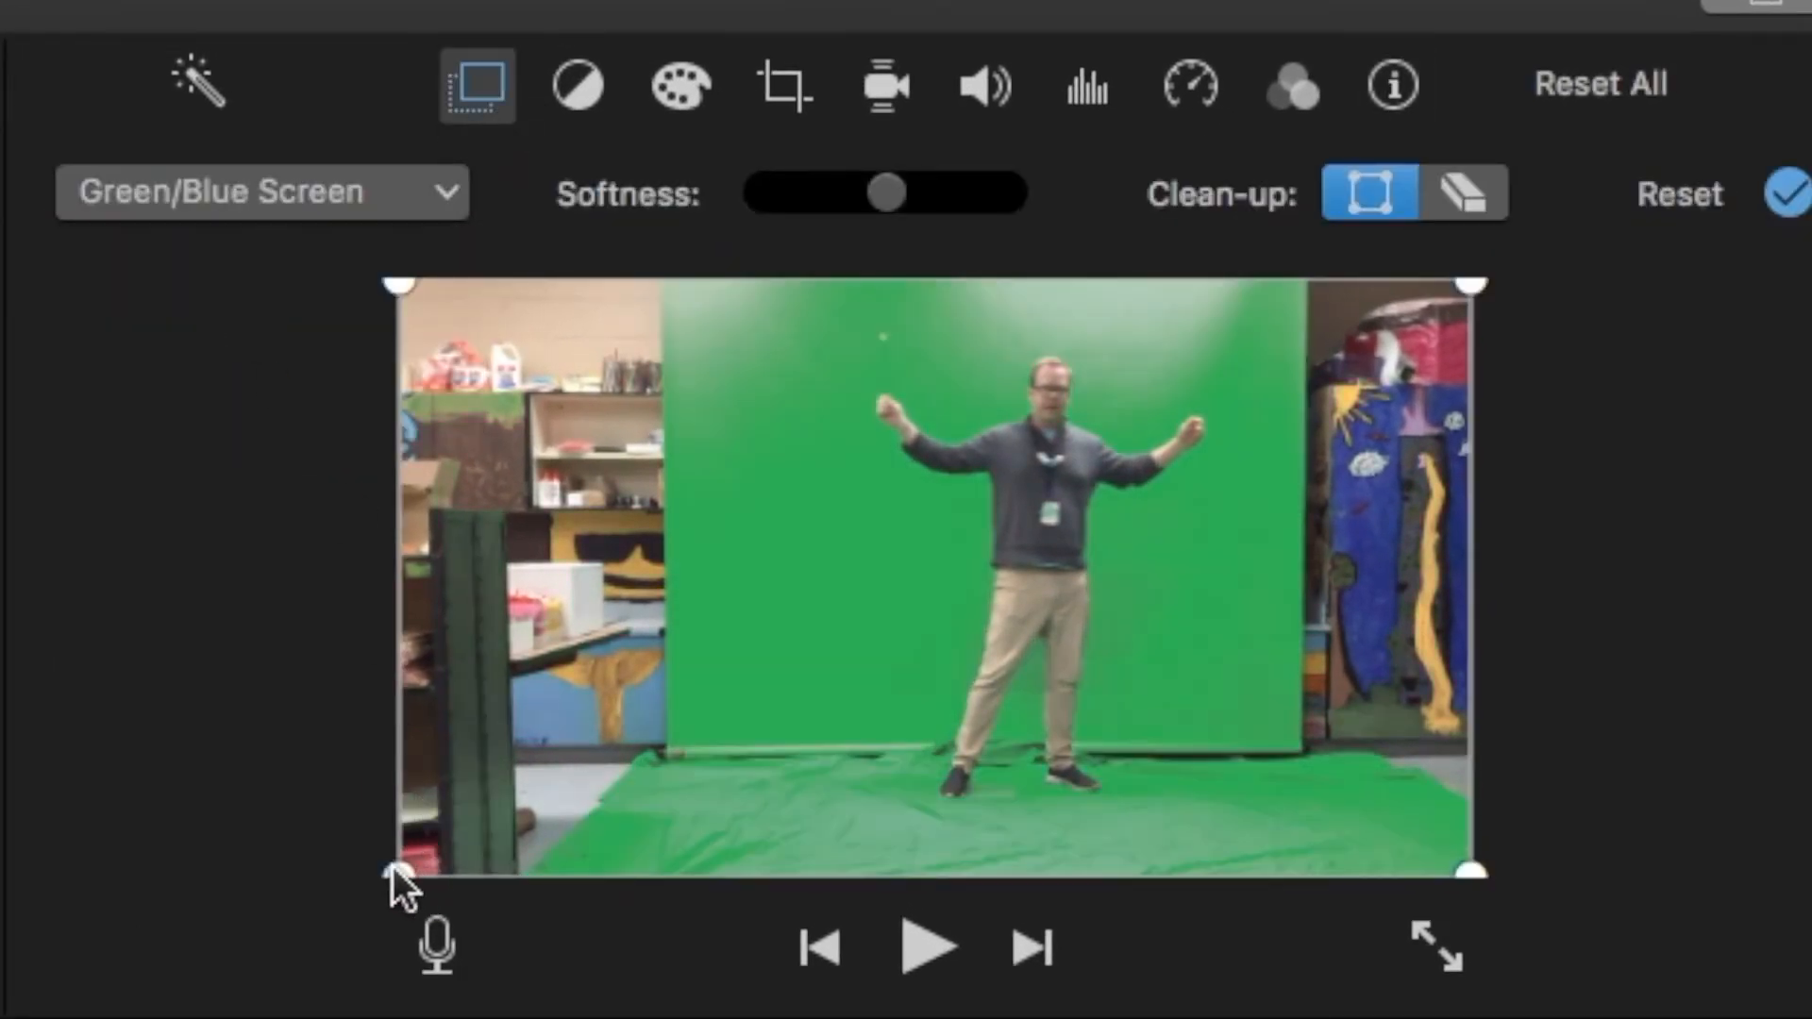
pyautogui.moveTo(398, 870); pyautogui.dragTo(679, 866)
pyautogui.moveTo(401, 288); pyautogui.dragTo(678, 283)
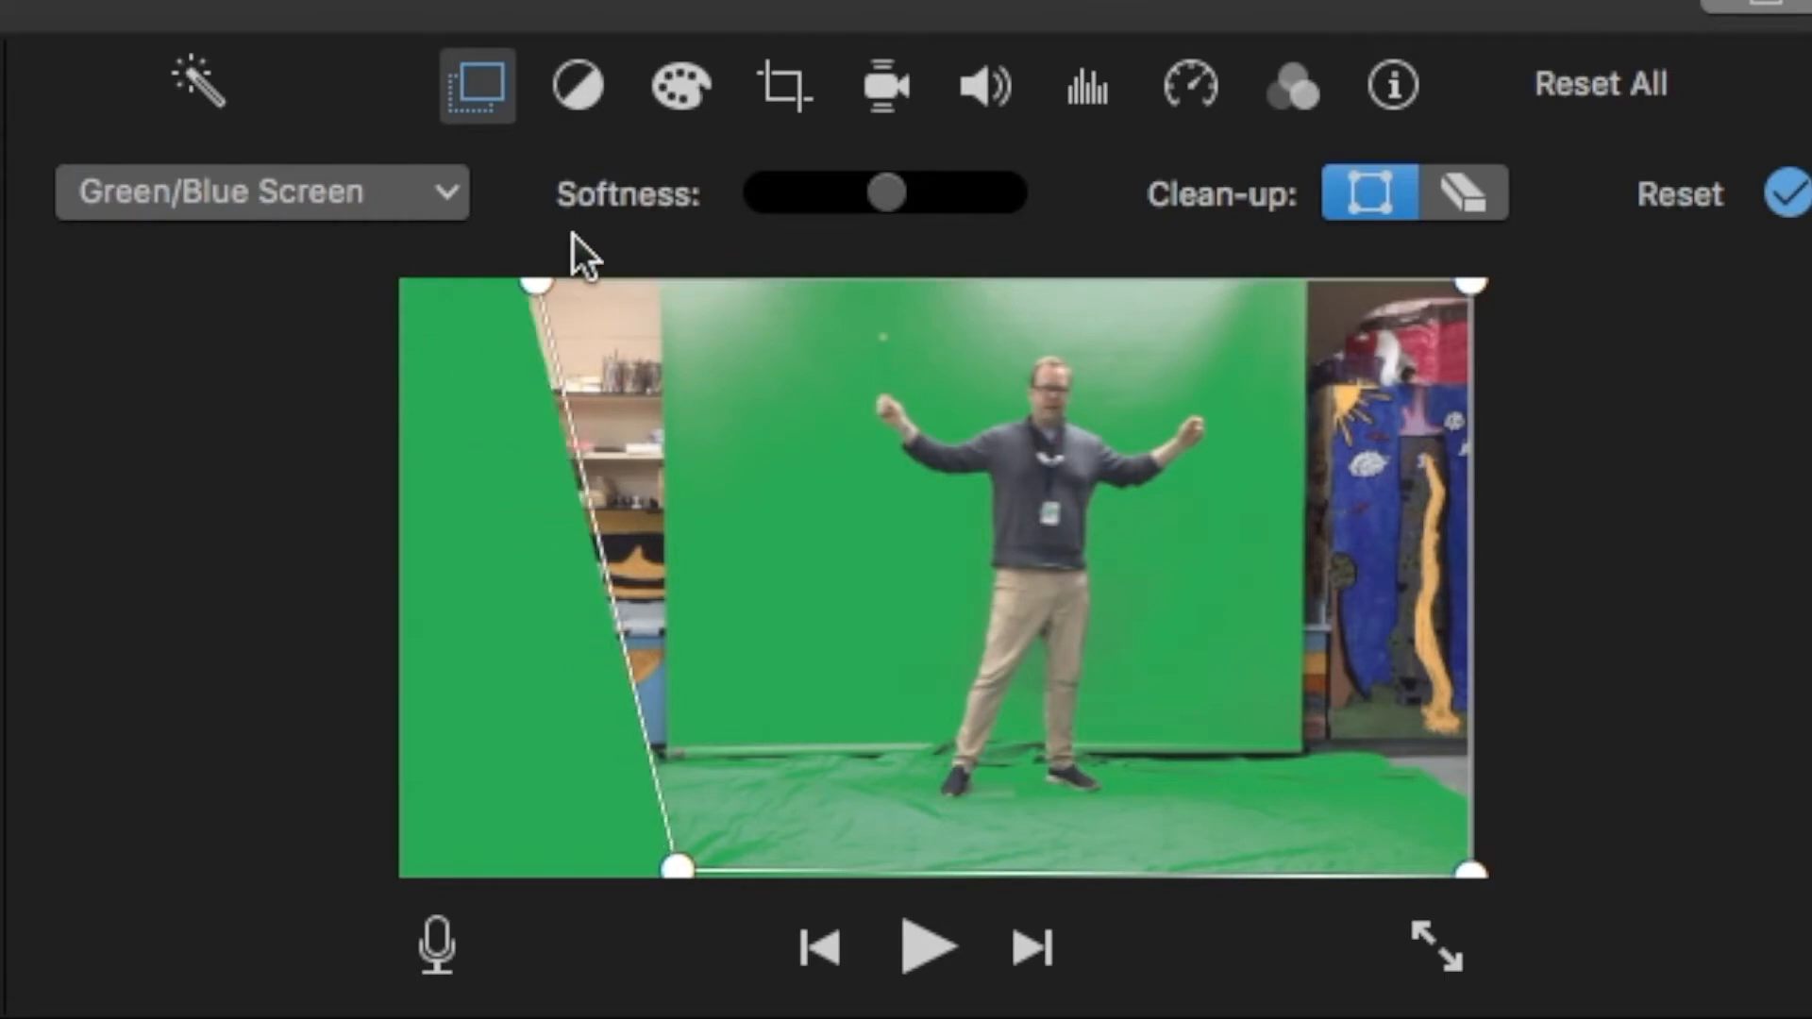
pyautogui.moveTo(1471, 284); pyautogui.dragTo(1293, 287)
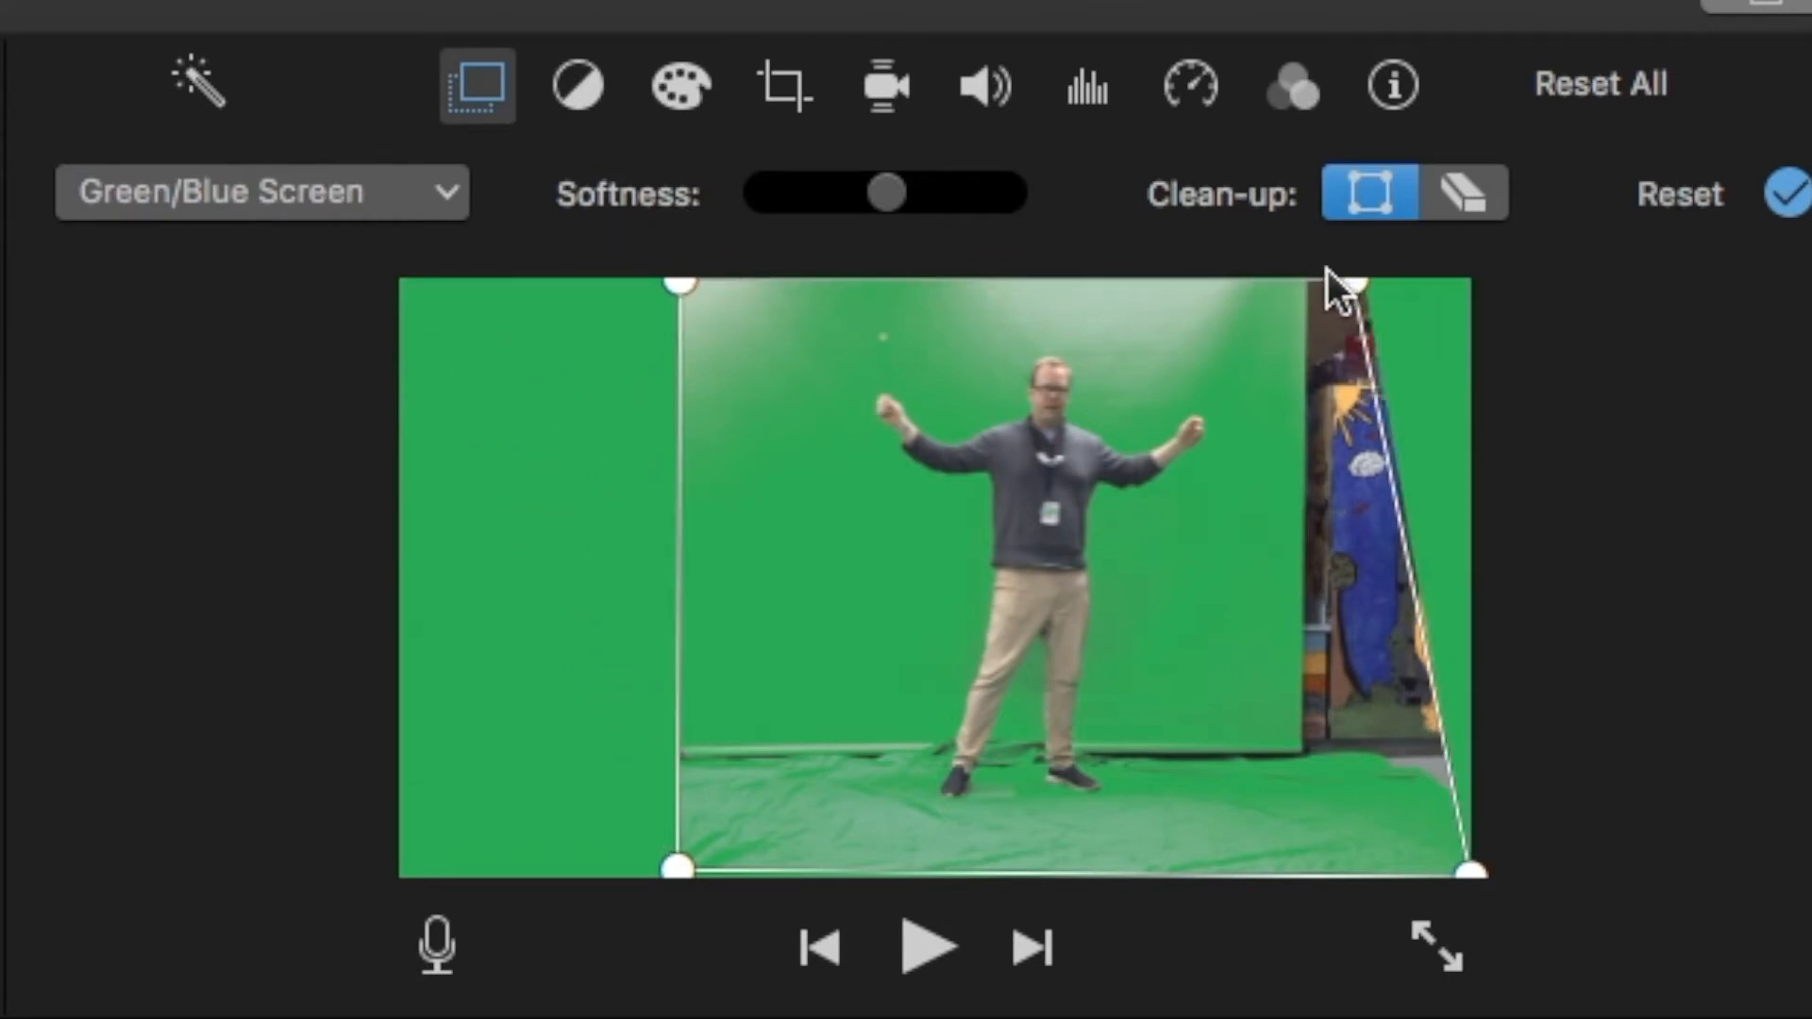
pyautogui.moveTo(1471, 872); pyautogui.dragTo(1294, 869)
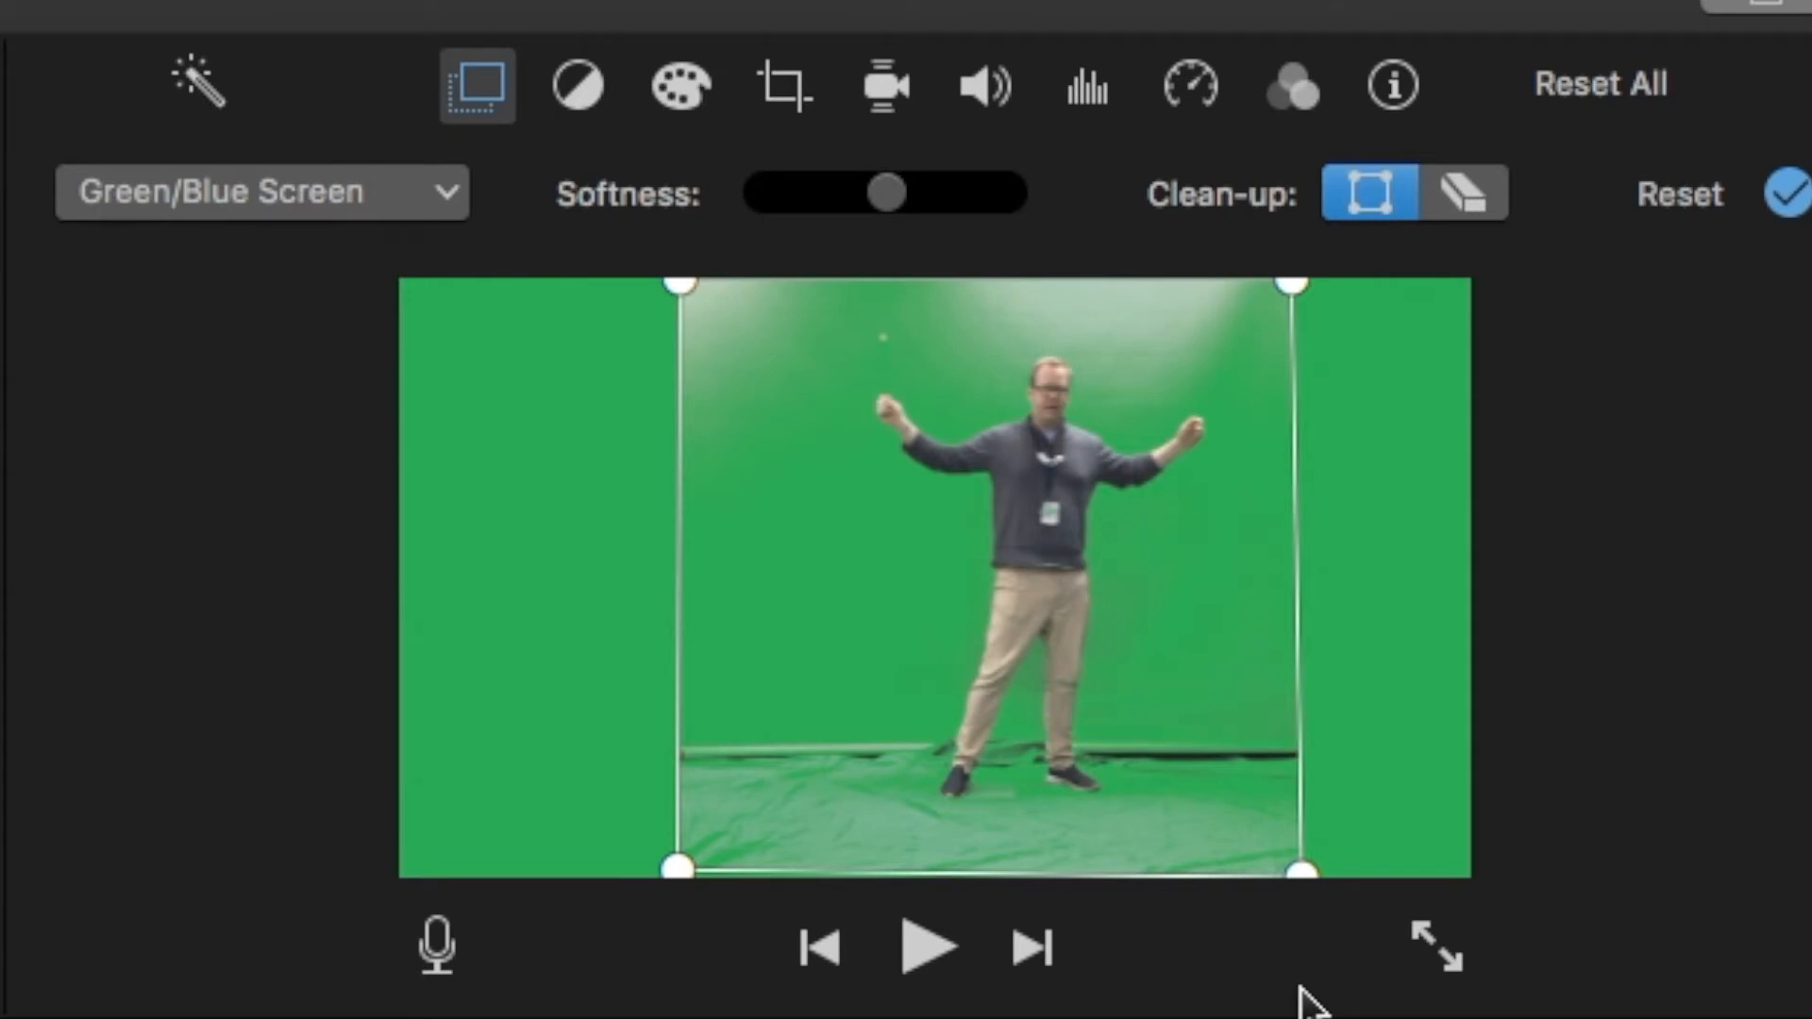
pyautogui.click(1792, 194)
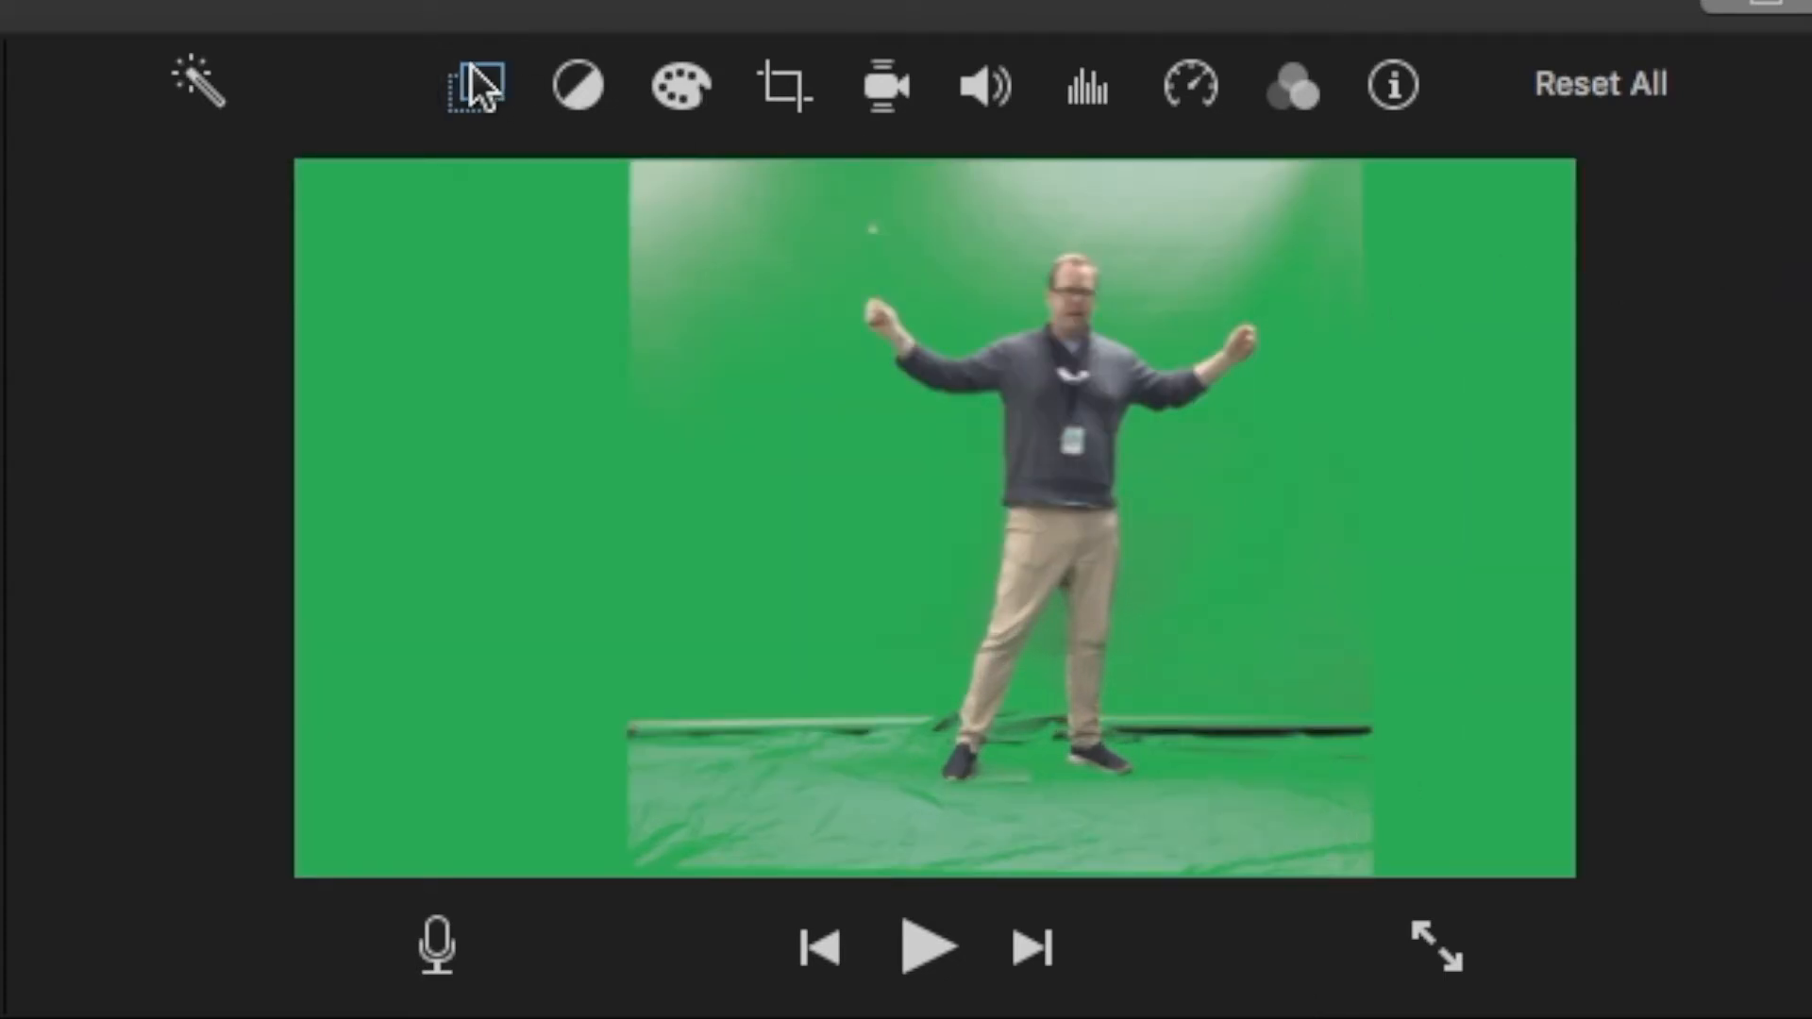
pyautogui.click(479, 85)
pyautogui.click(1462, 194)
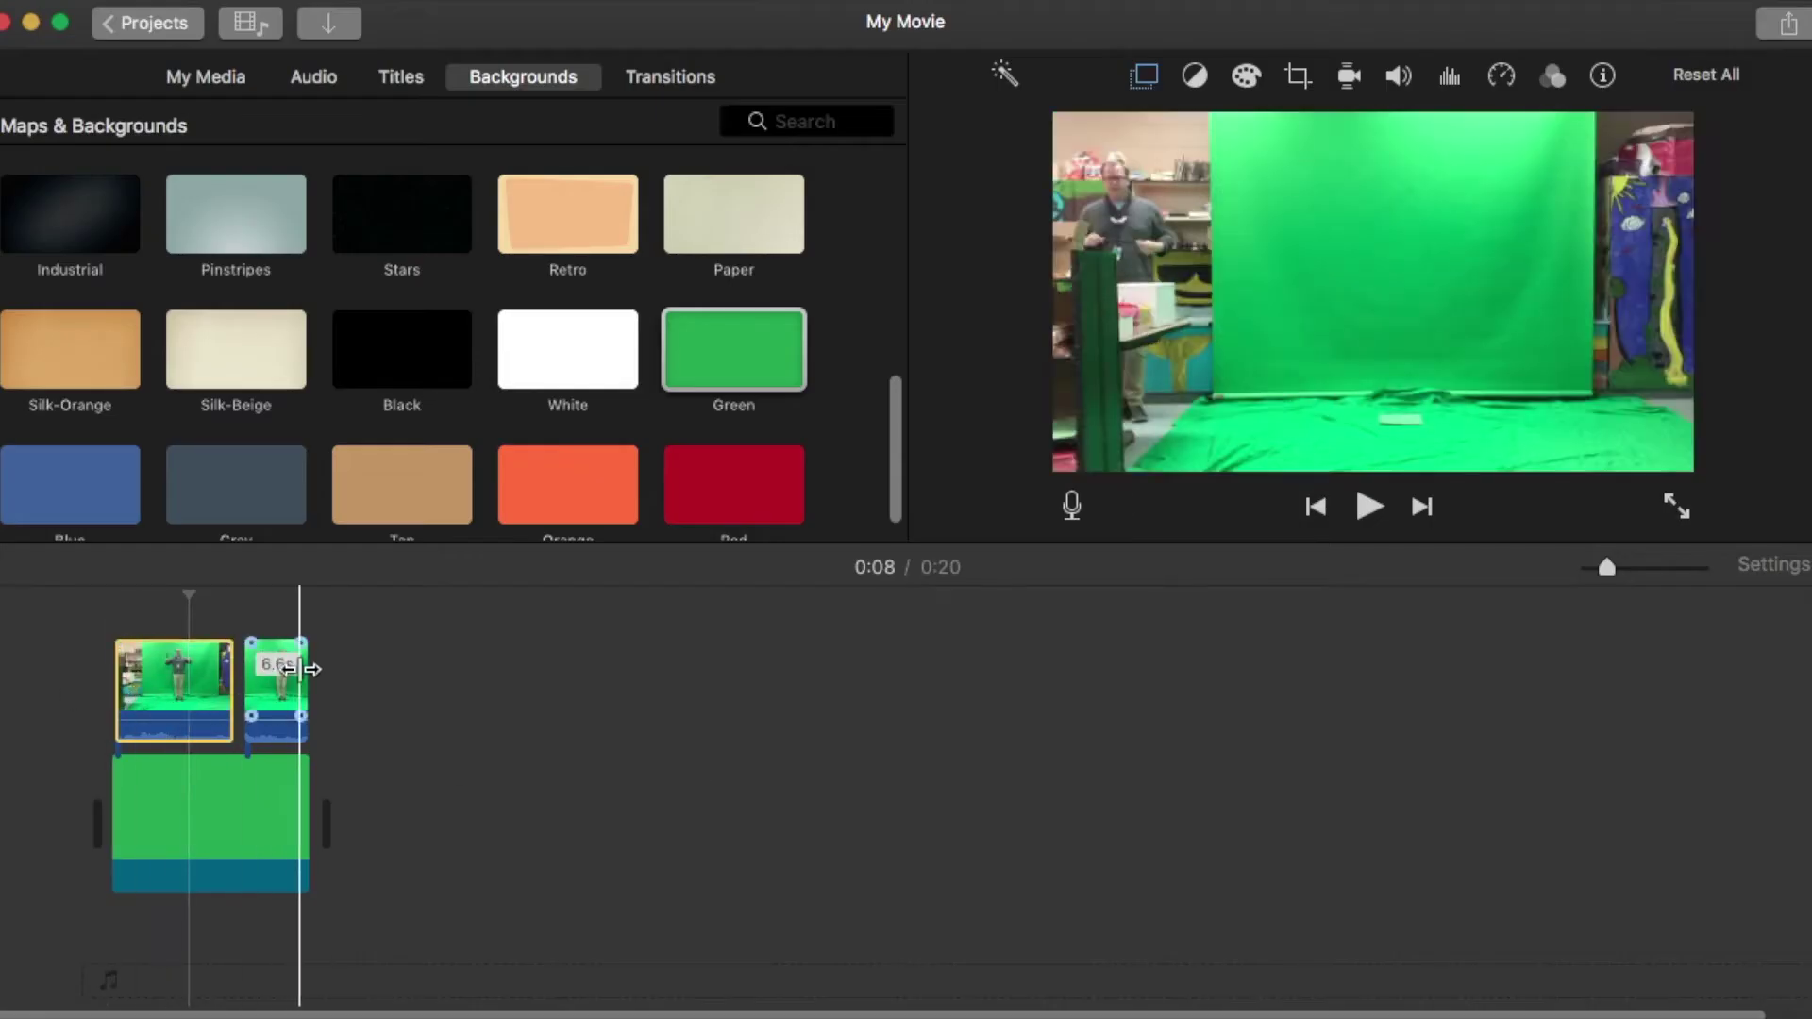
# - Apply Green/Blue Screen keying to the second clip and mask off the room on both sides
pyautogui.click(278, 688)
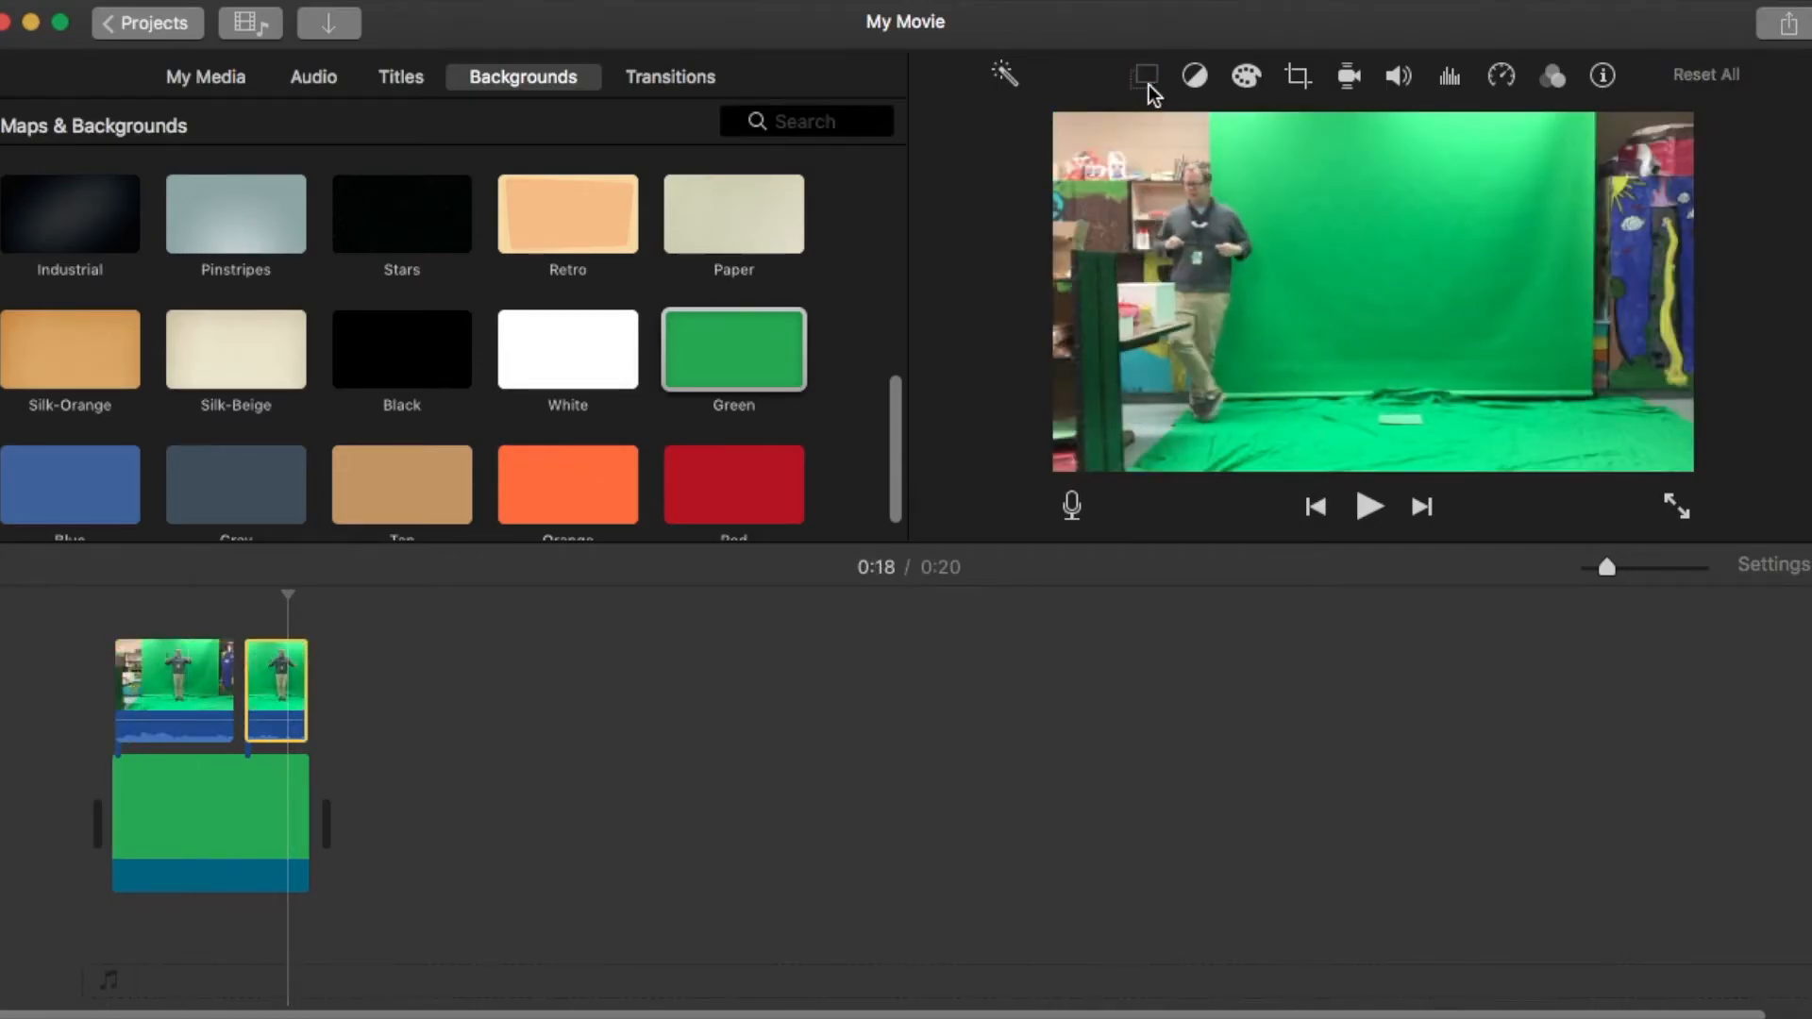
pyautogui.click(1146, 76)
pyautogui.click(1037, 129)
pyautogui.click(1045, 185)
pyautogui.moveTo(1643, 181); pyautogui.dragTo(1558, 176)
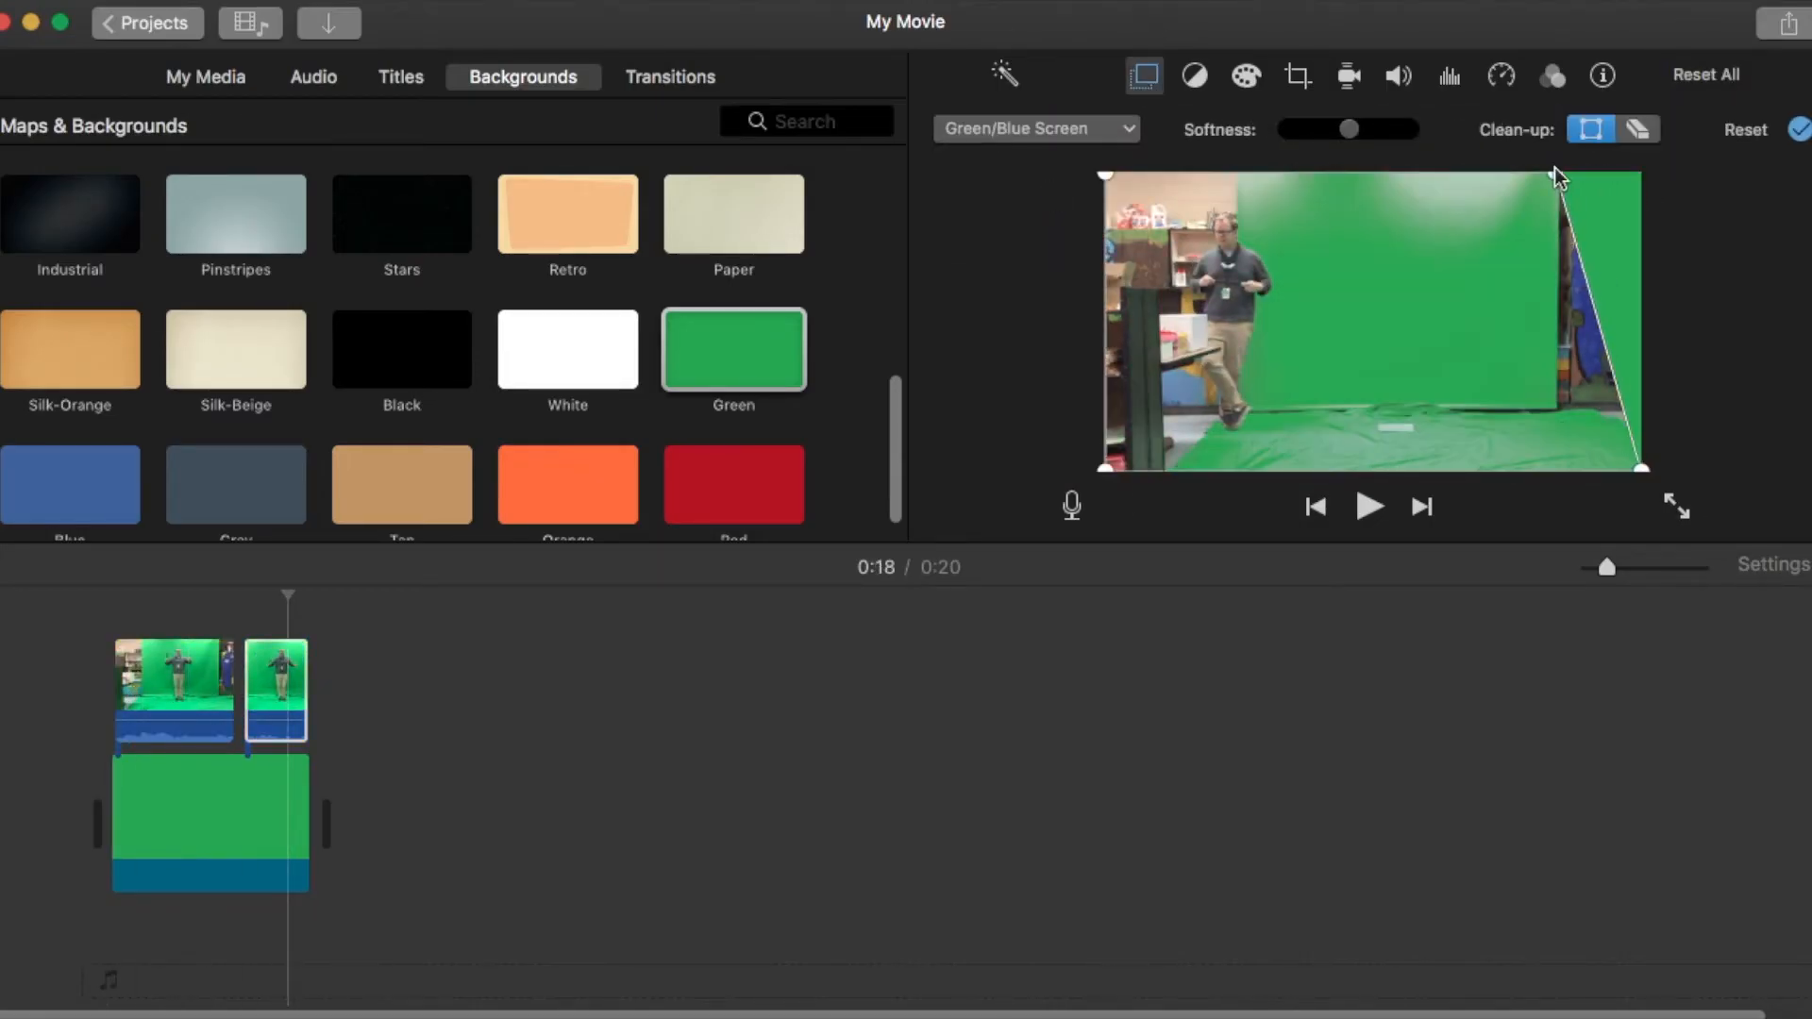
pyautogui.moveTo(1642, 470); pyautogui.dragTo(1513, 471)
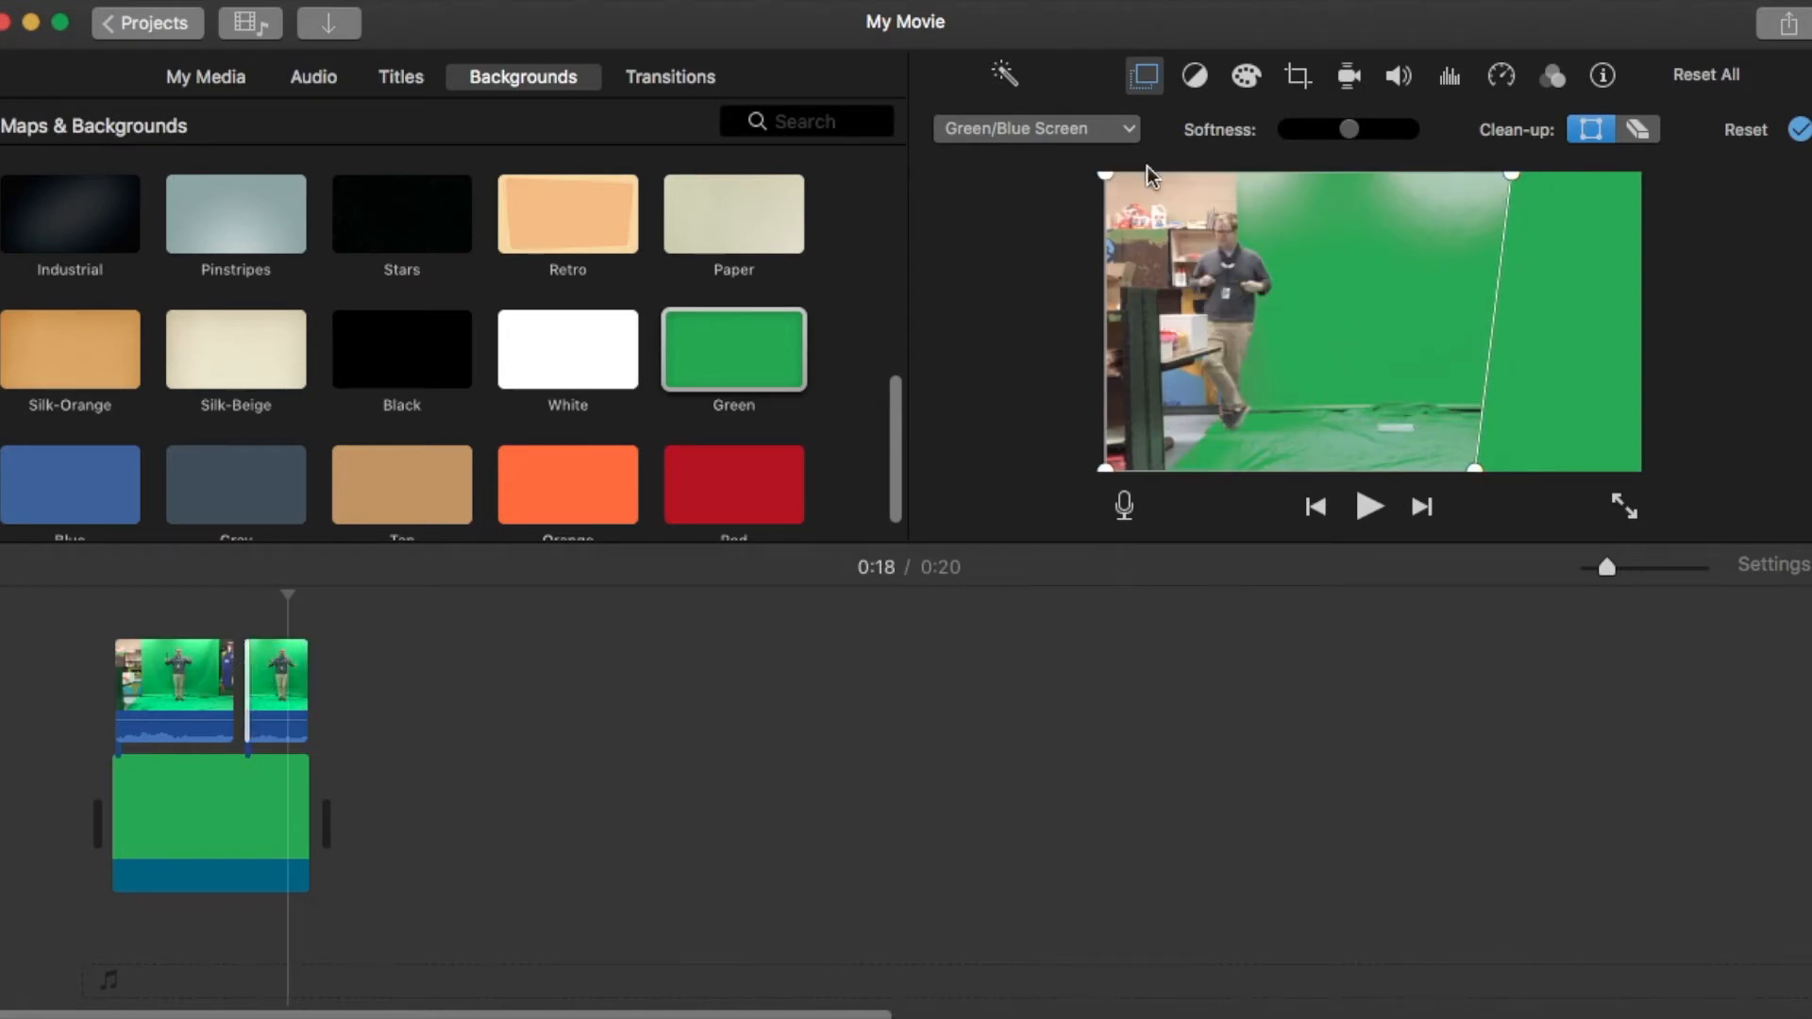
pyautogui.moveTo(1109, 176); pyautogui.dragTo(1242, 156)
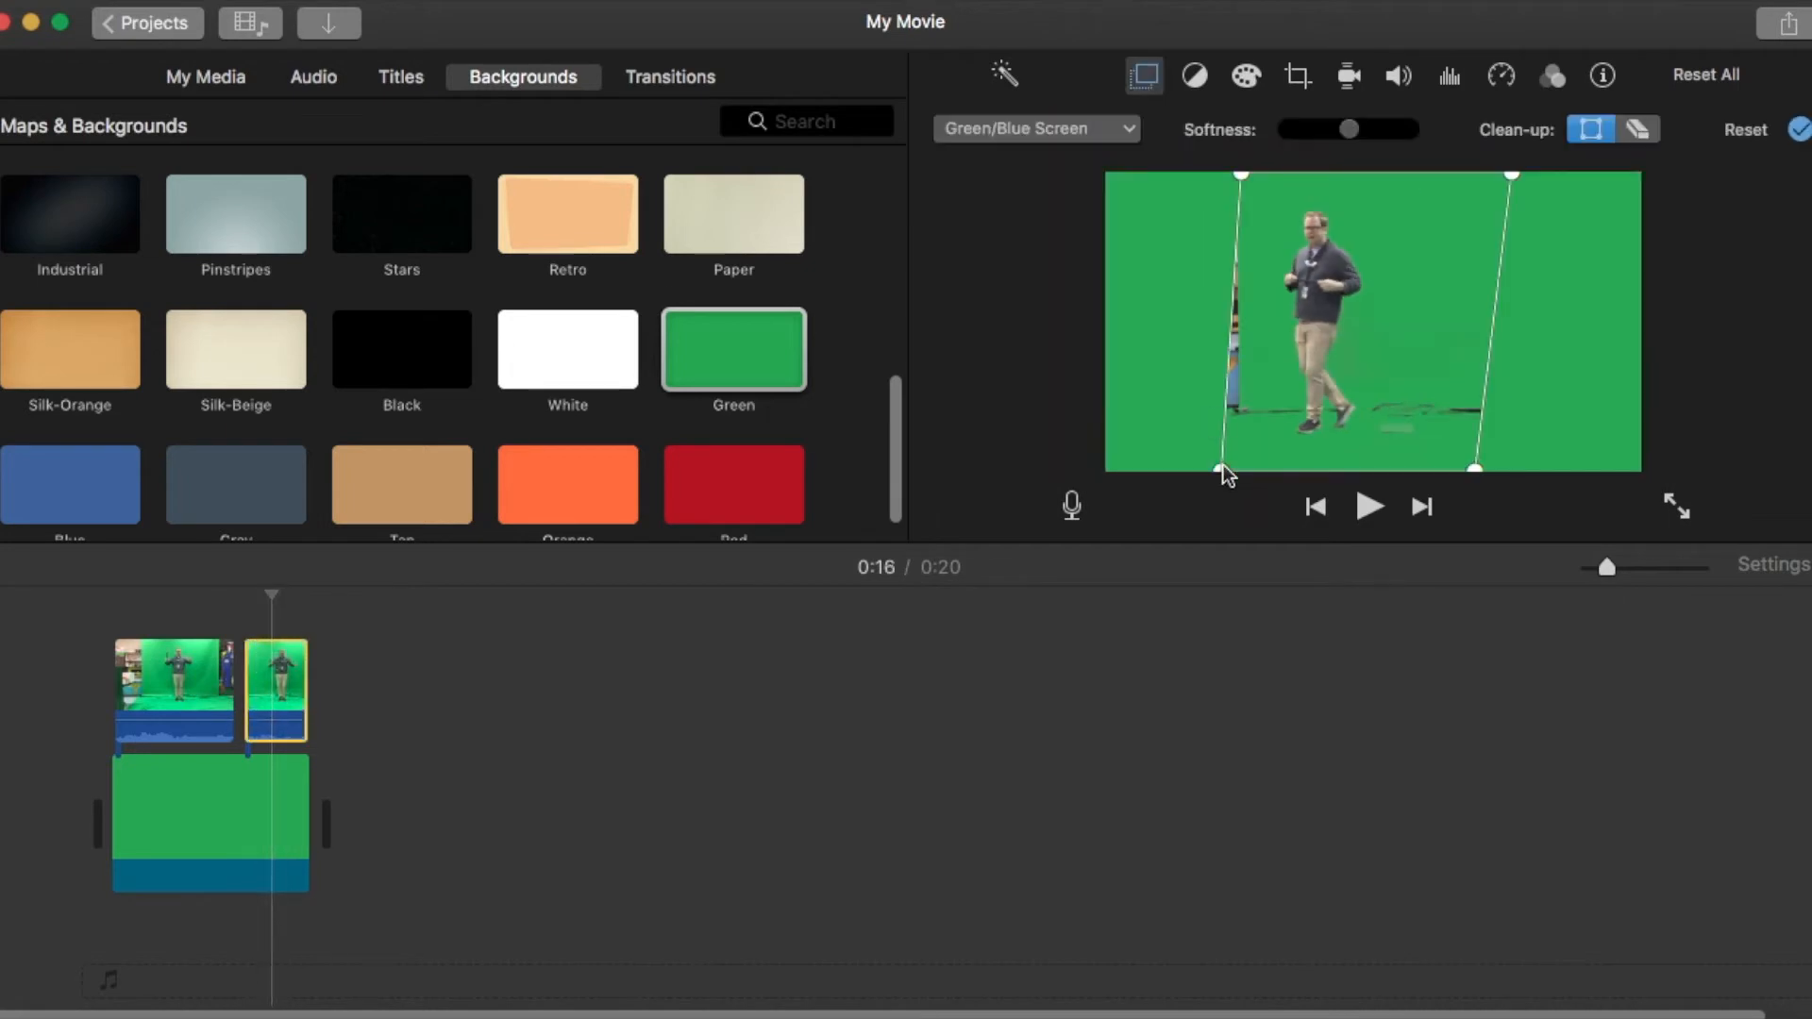
pyautogui.click(32, 227)
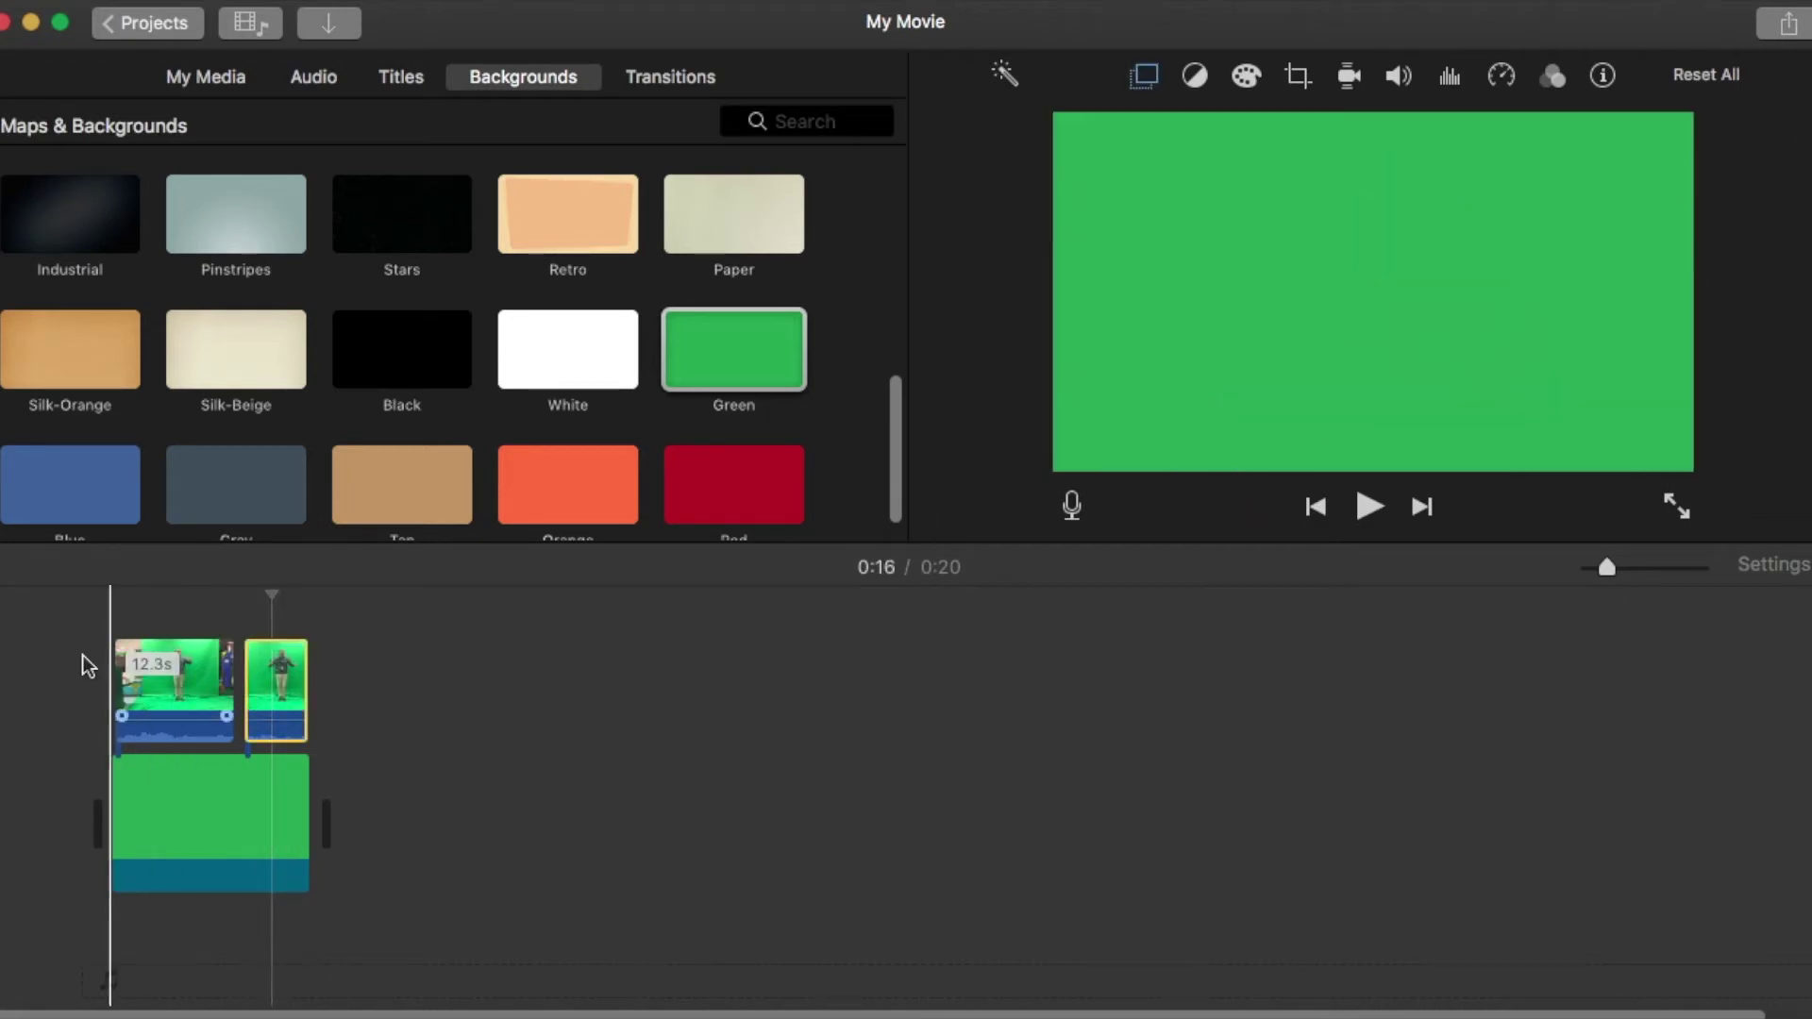
# - Export the composite as a file named 'cut 1' in the Videos folder
pyautogui.click(1788, 22)
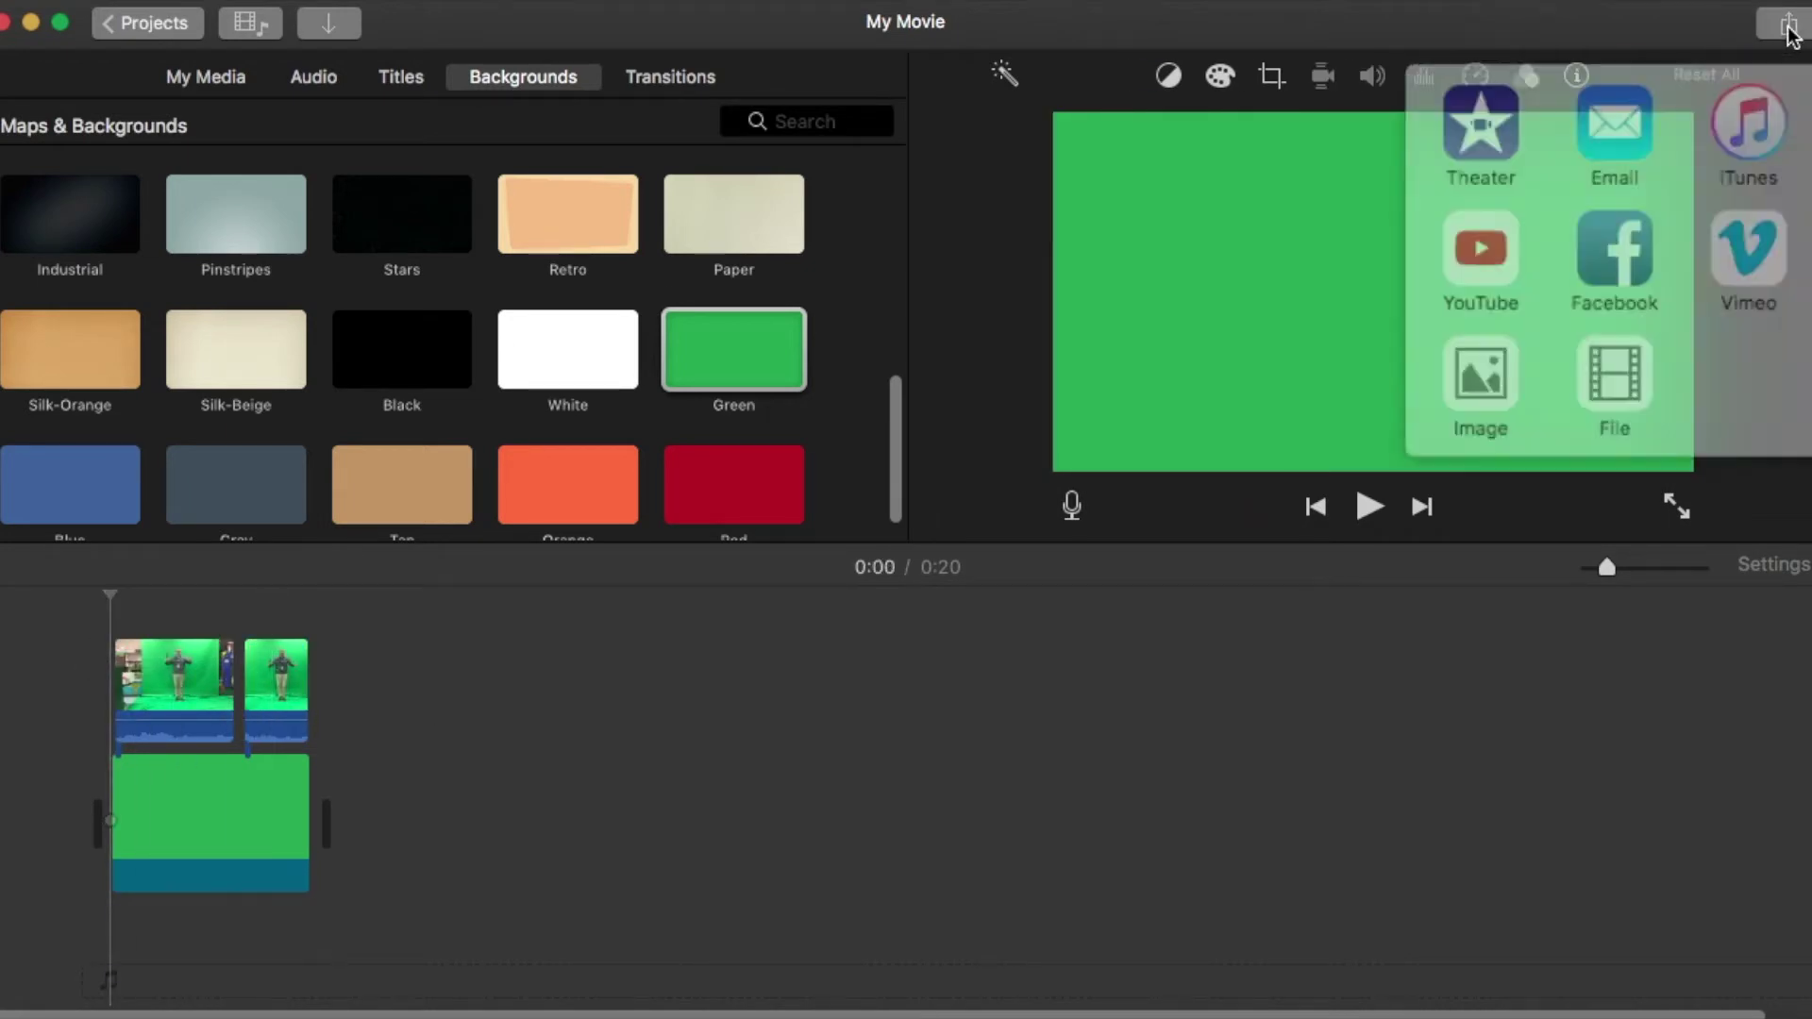
pyautogui.click(1649, 329)
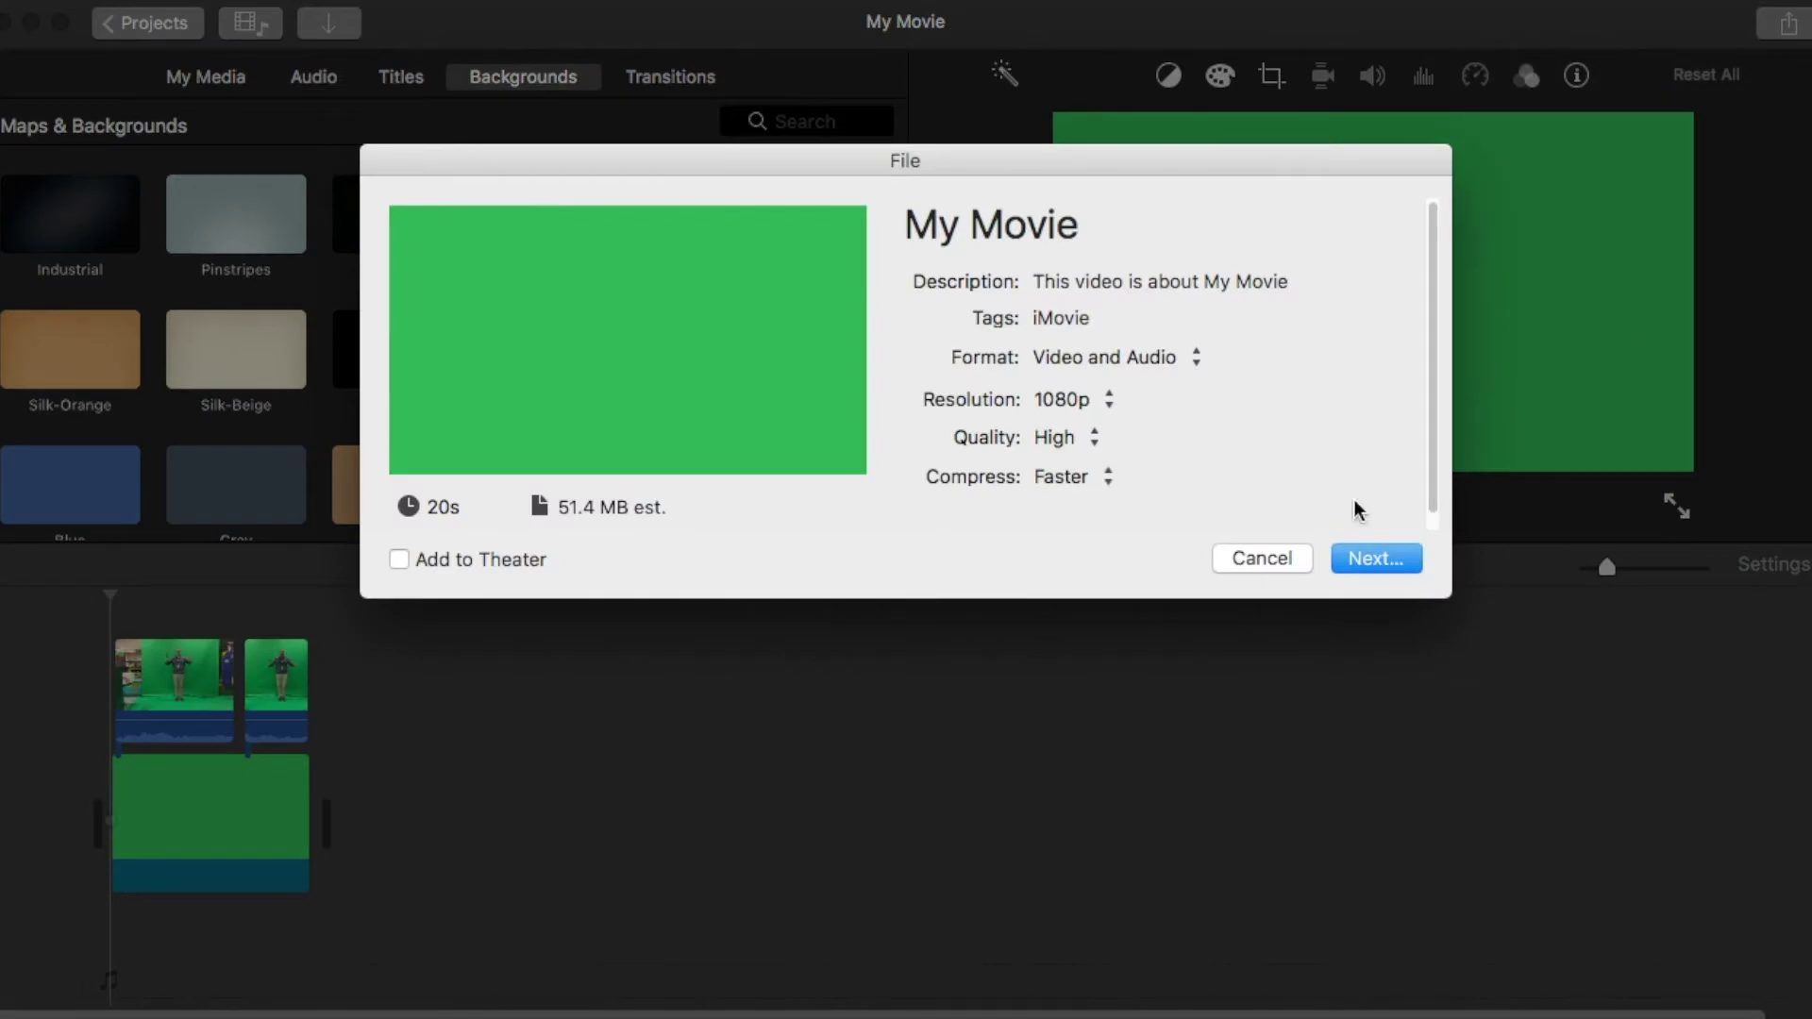
pyautogui.click(1373, 559)
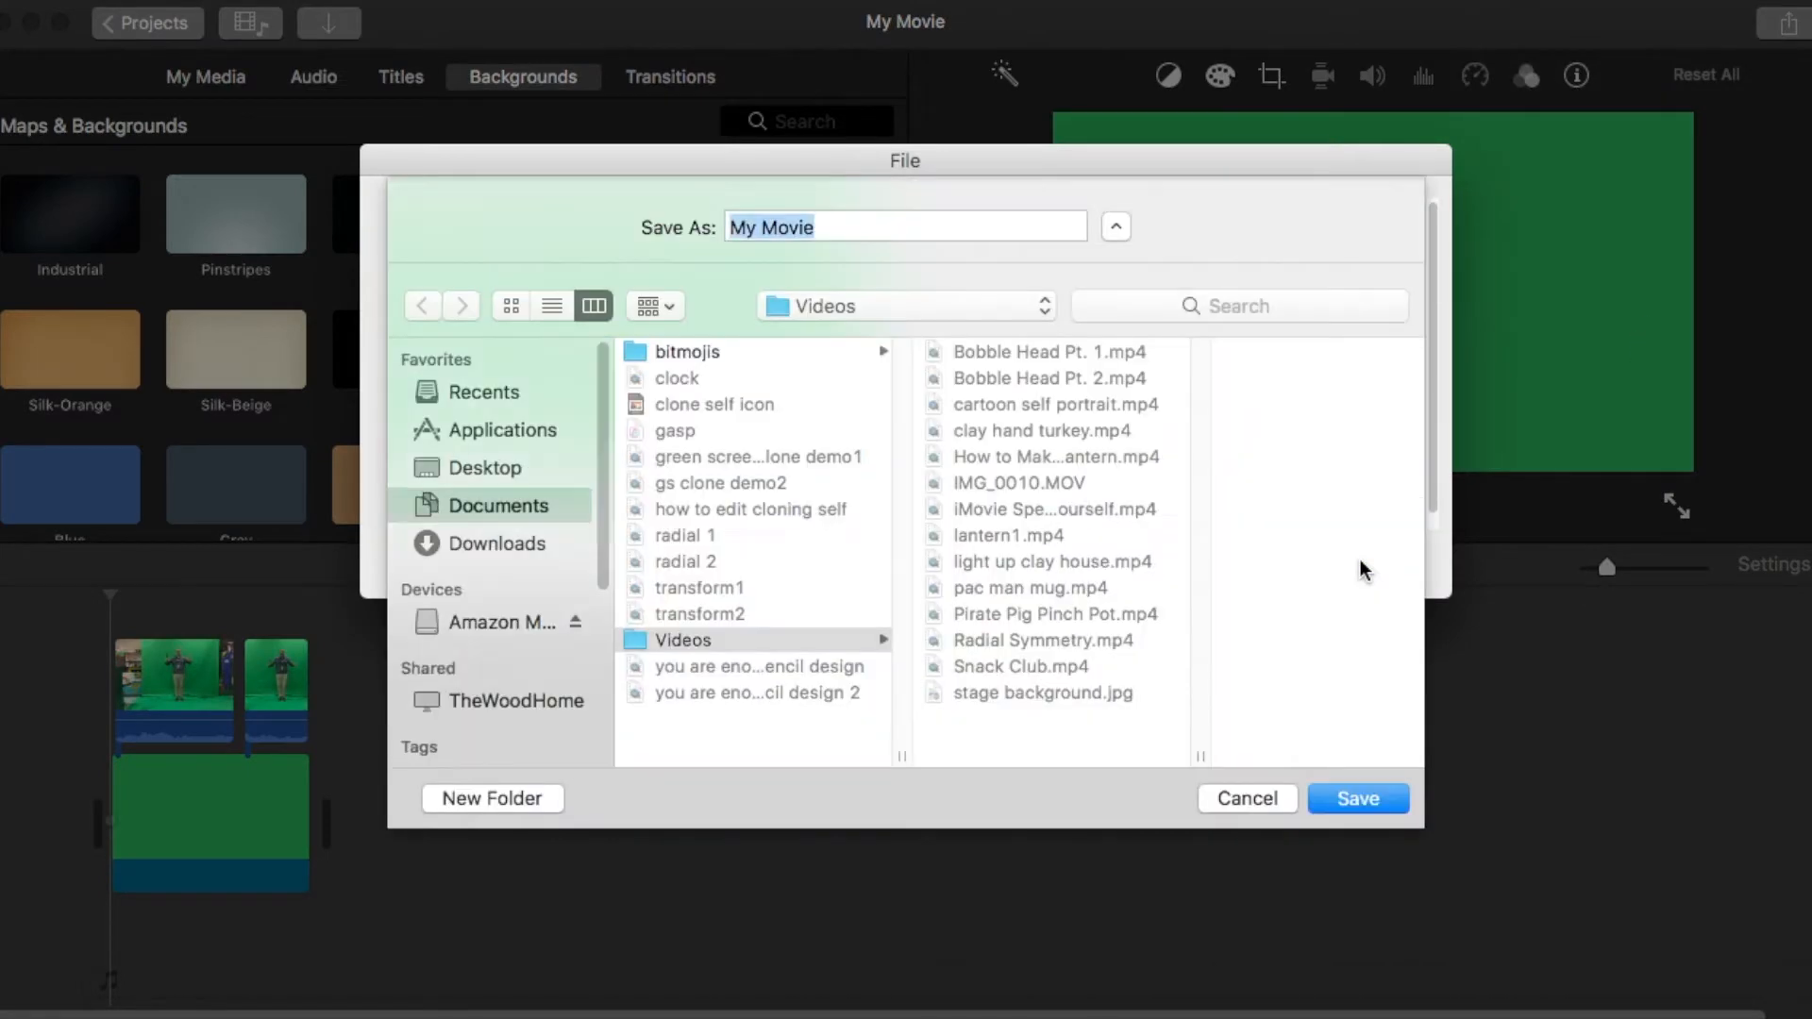
pyautogui.press('Return')
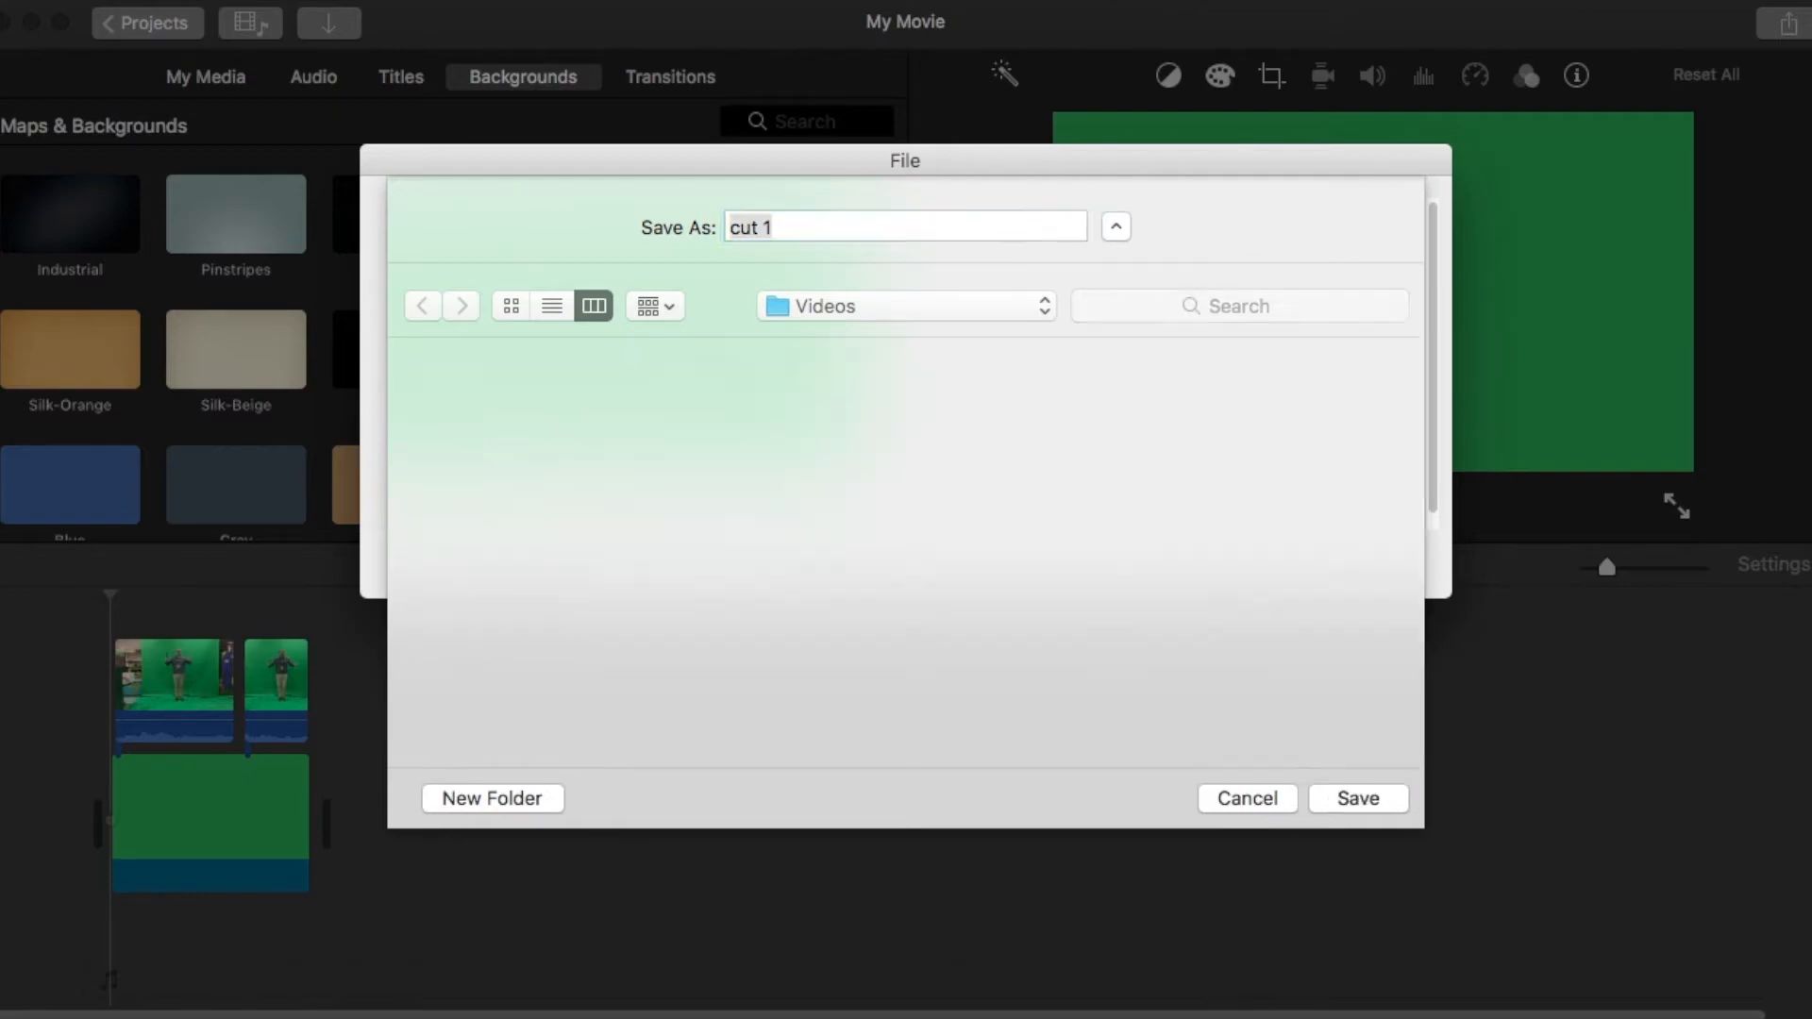
# - Clear every clip from the timeline and bring up the Videos folder
pyautogui.click(283, 818)
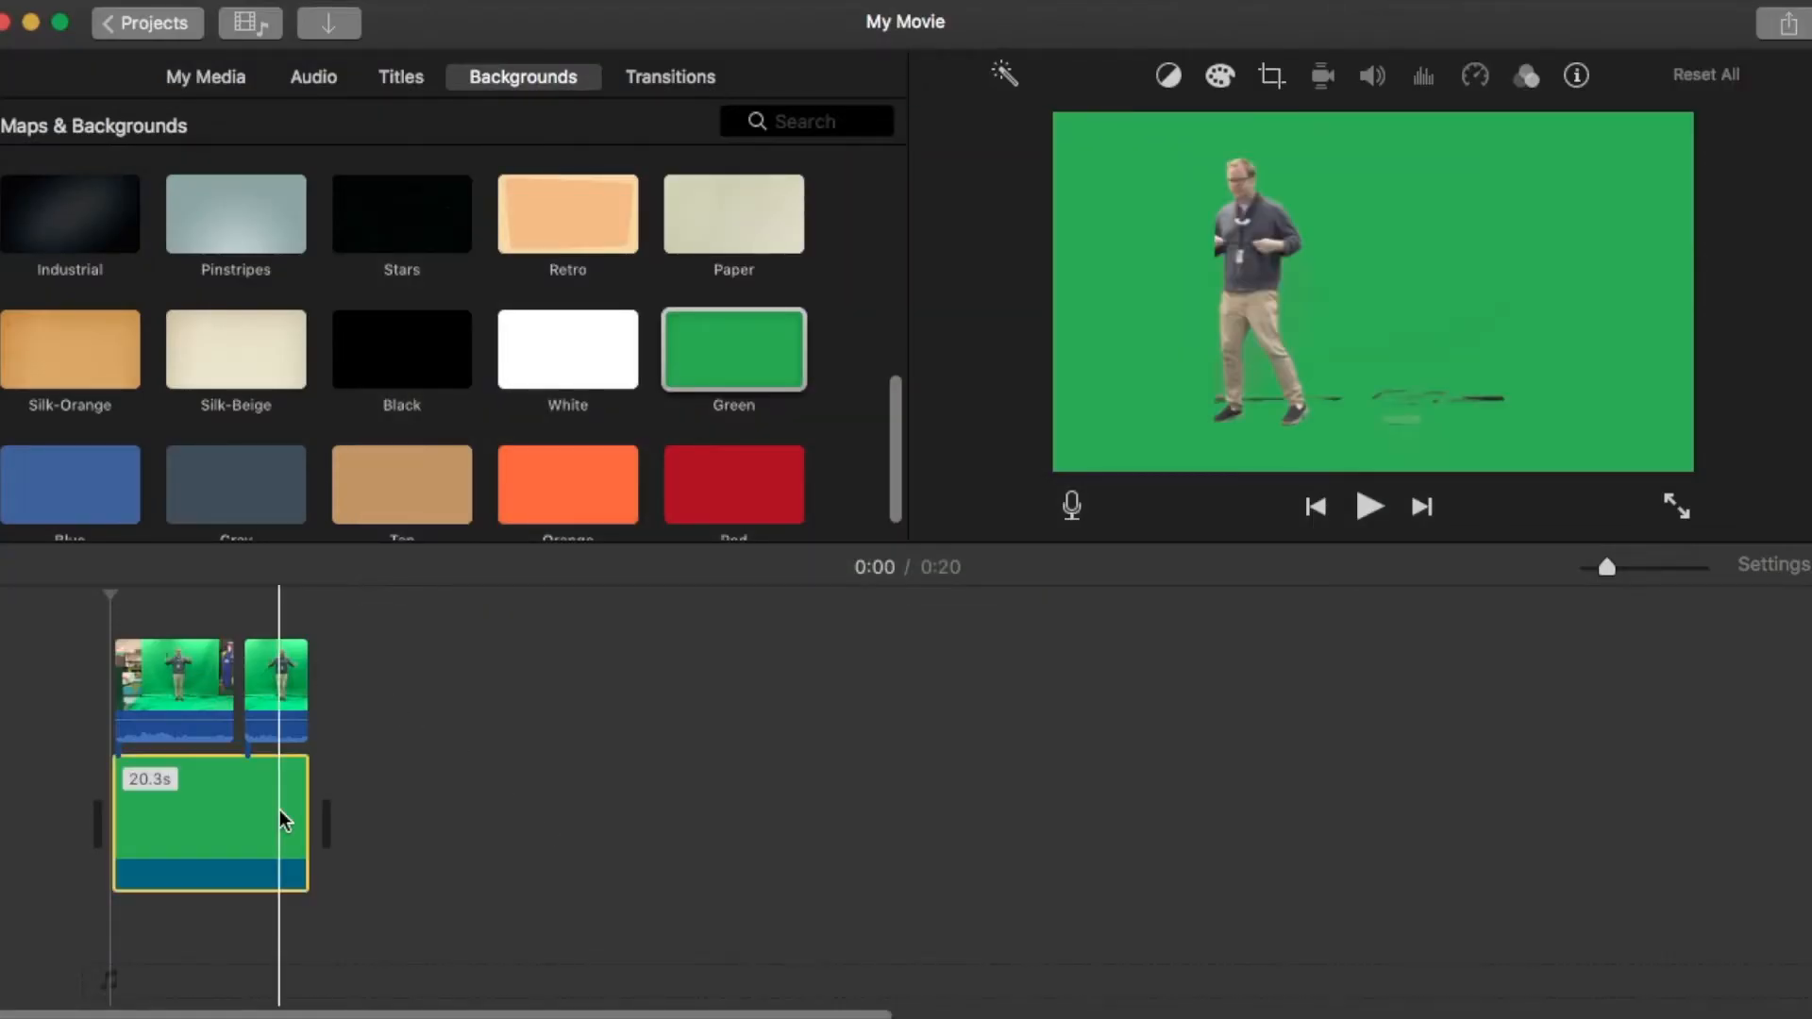
pyautogui.press('BackSpace')
pyautogui.click(62, 1013)
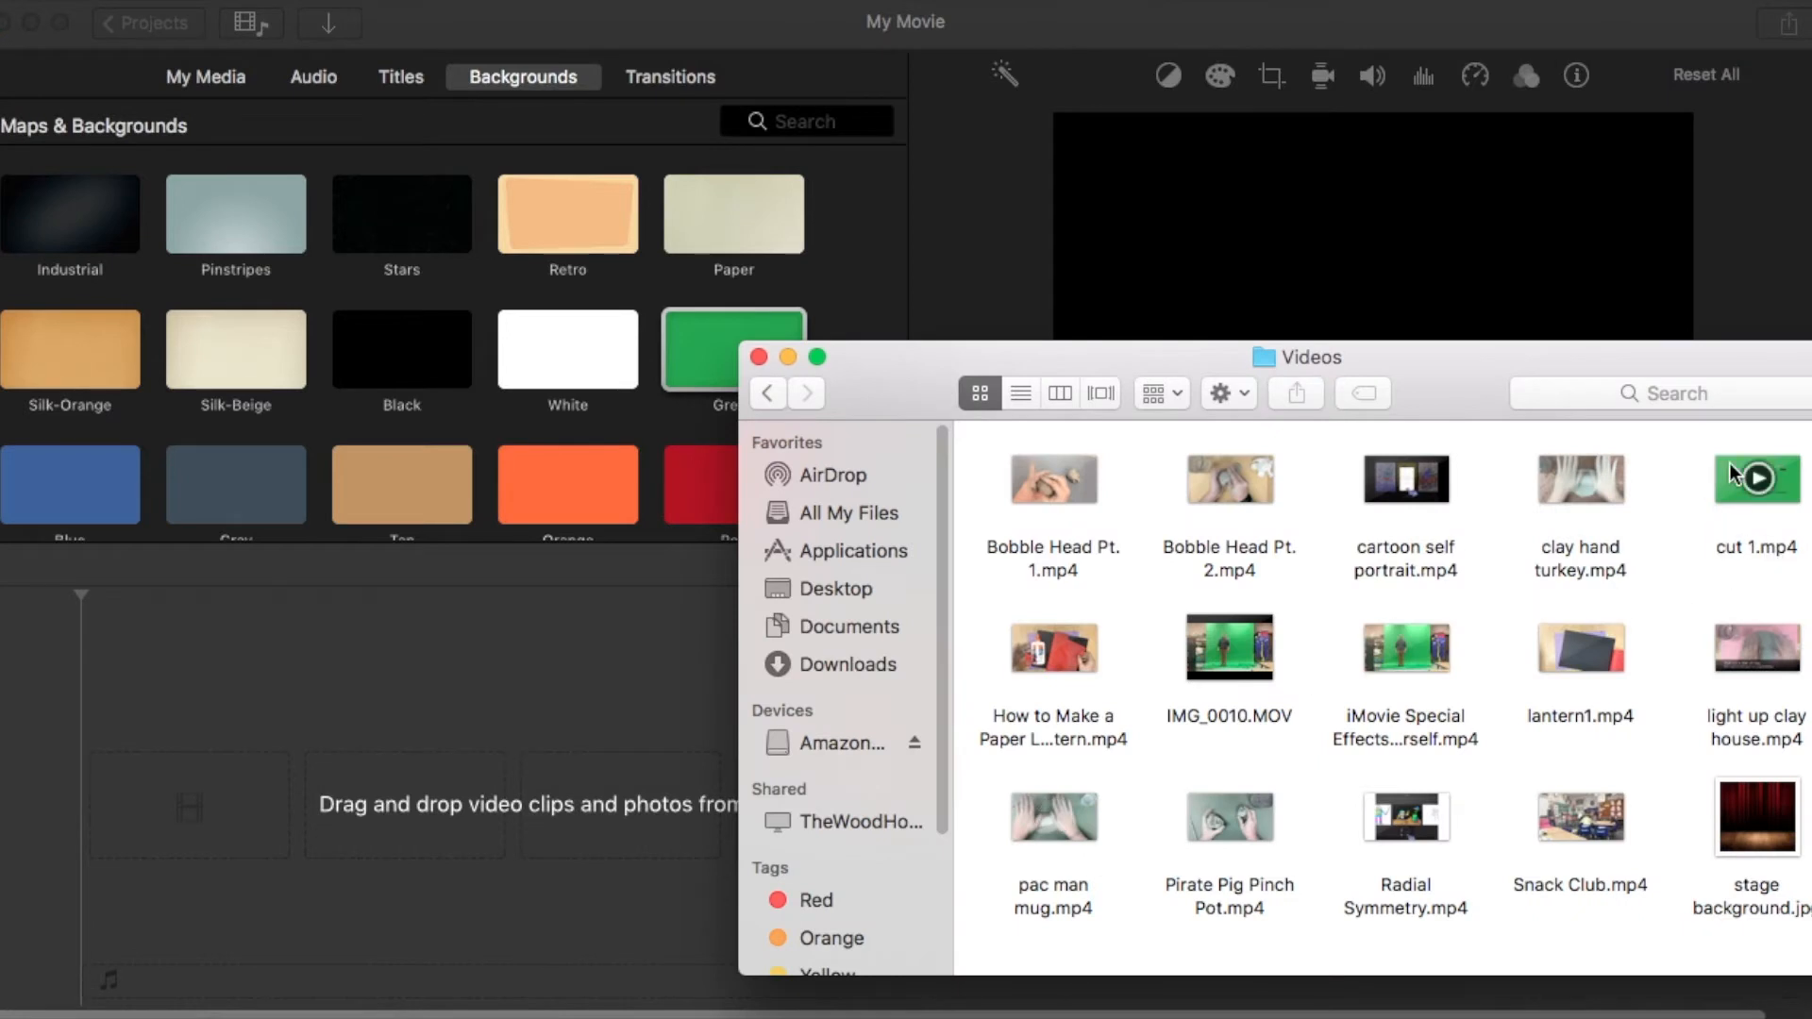
# - Add cut 1.mp4 to the timeline, split it at about 0:12 and layer a Green background over the split
pyautogui.moveTo(1729, 468); pyautogui.dragTo(184, 781)
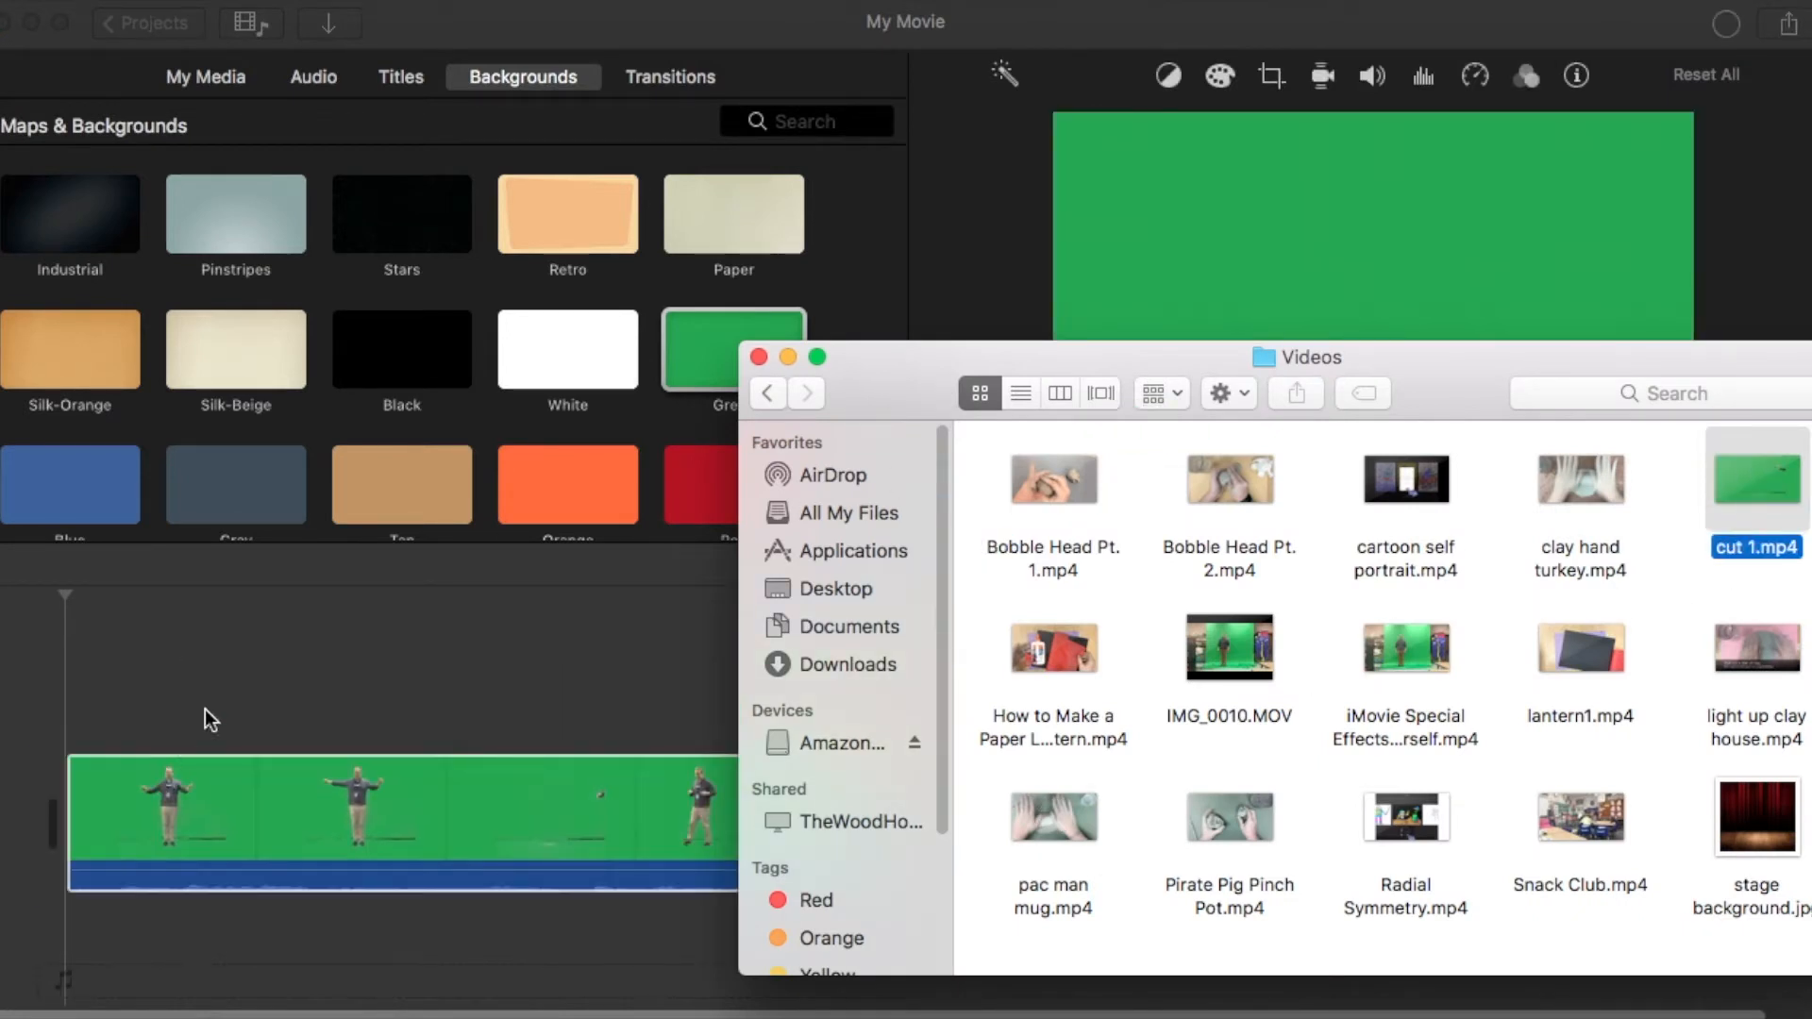
pyautogui.click(276, 662)
pyautogui.click(160, 804)
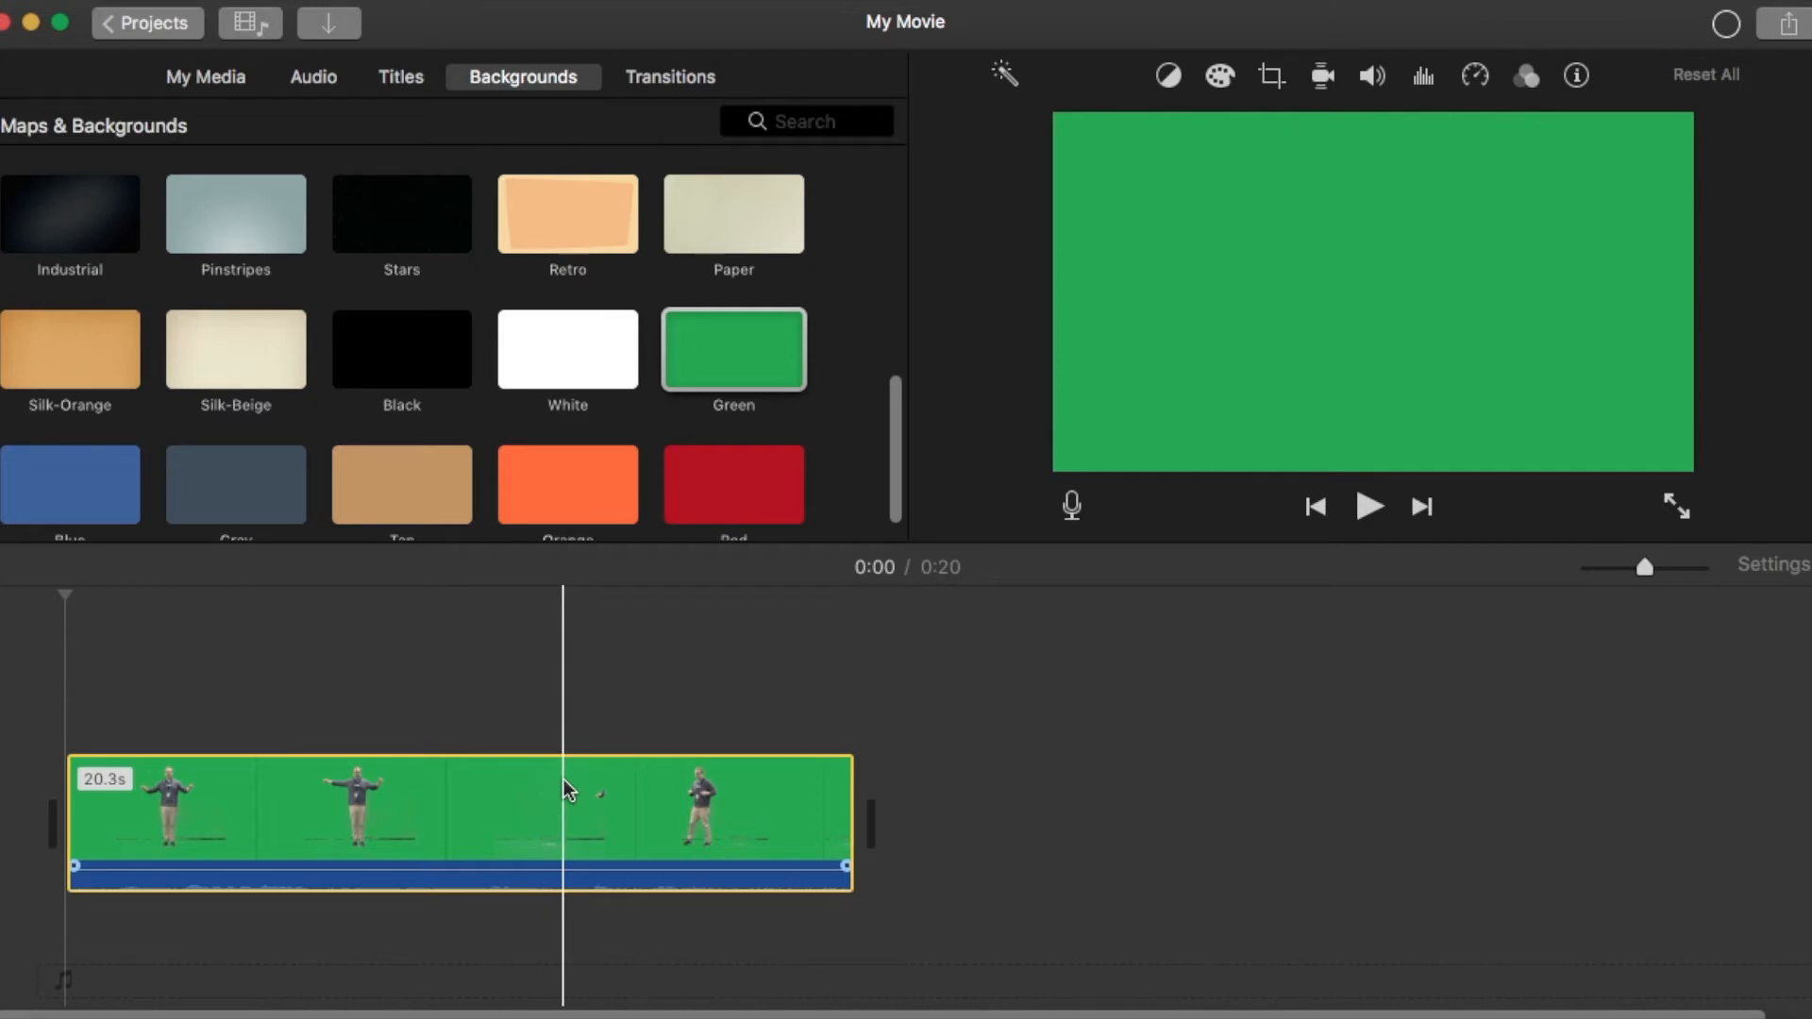
pyautogui.press('super+b')
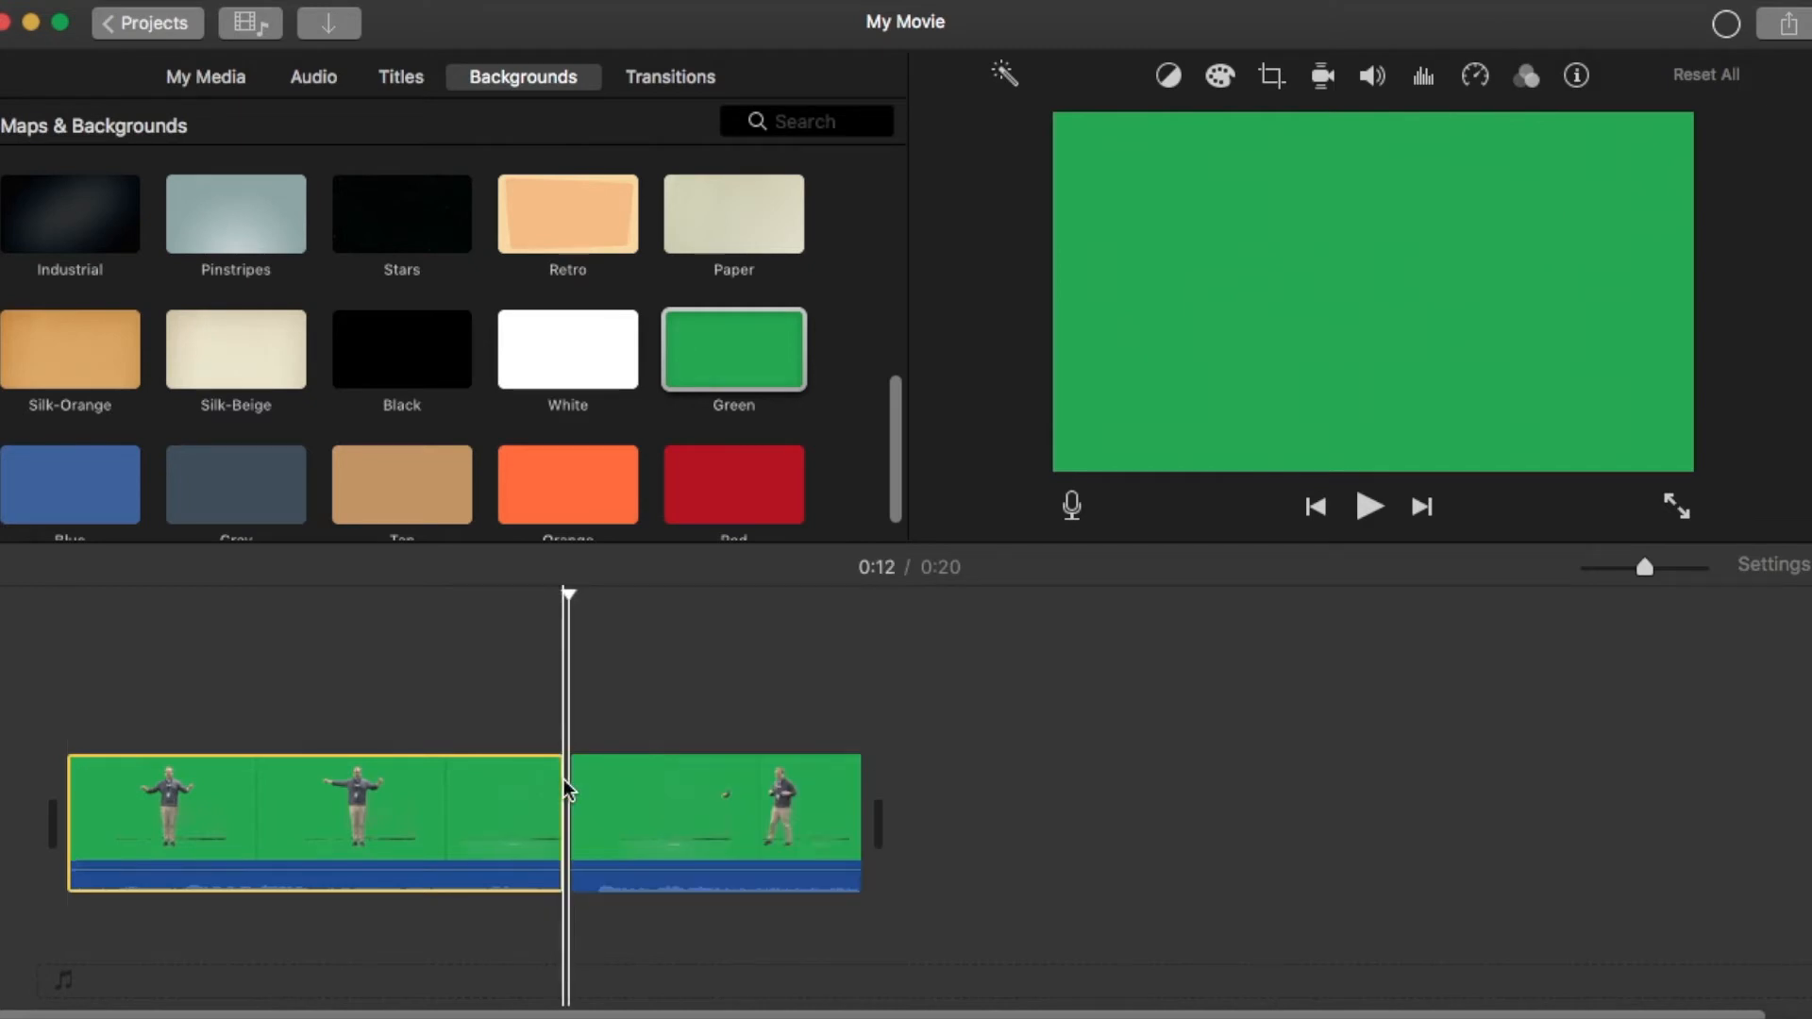
pyautogui.click(562, 789)
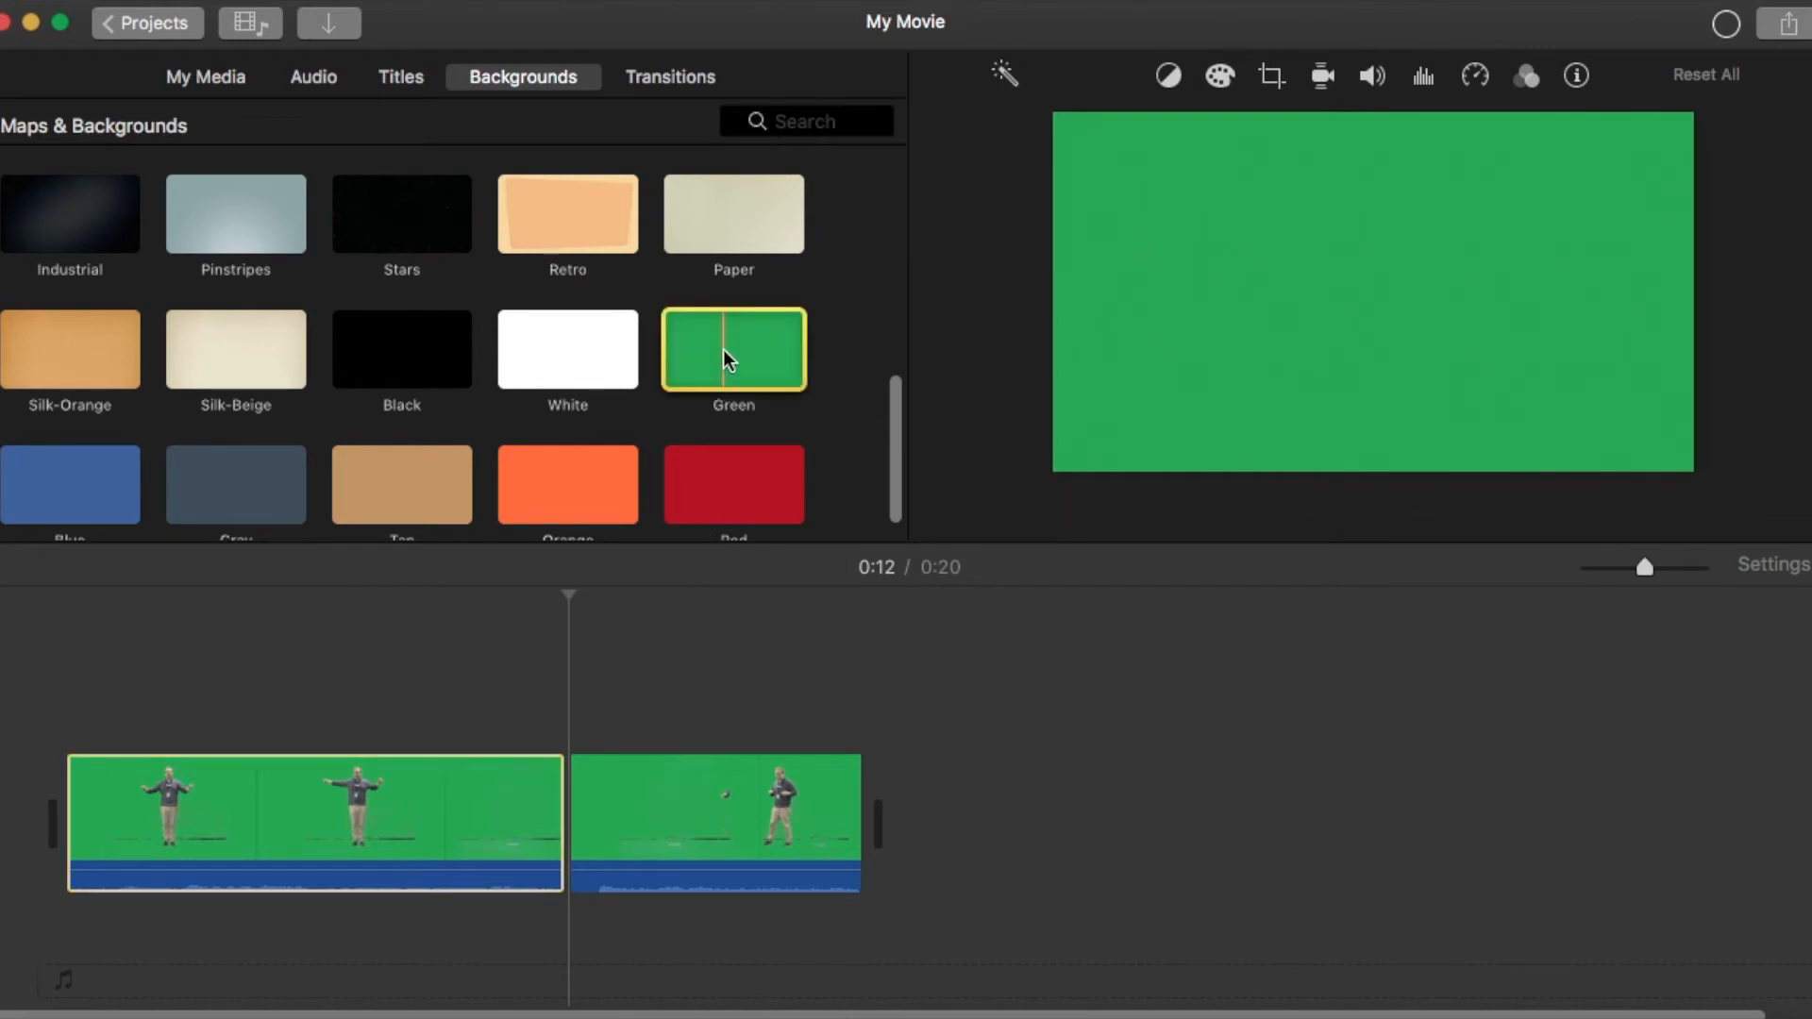
pyautogui.moveTo(726, 357)
pyautogui.mouseDown()
pyautogui.moveTo(422, 800)
pyautogui.moveTo(652, 679)
pyautogui.mouseUp()
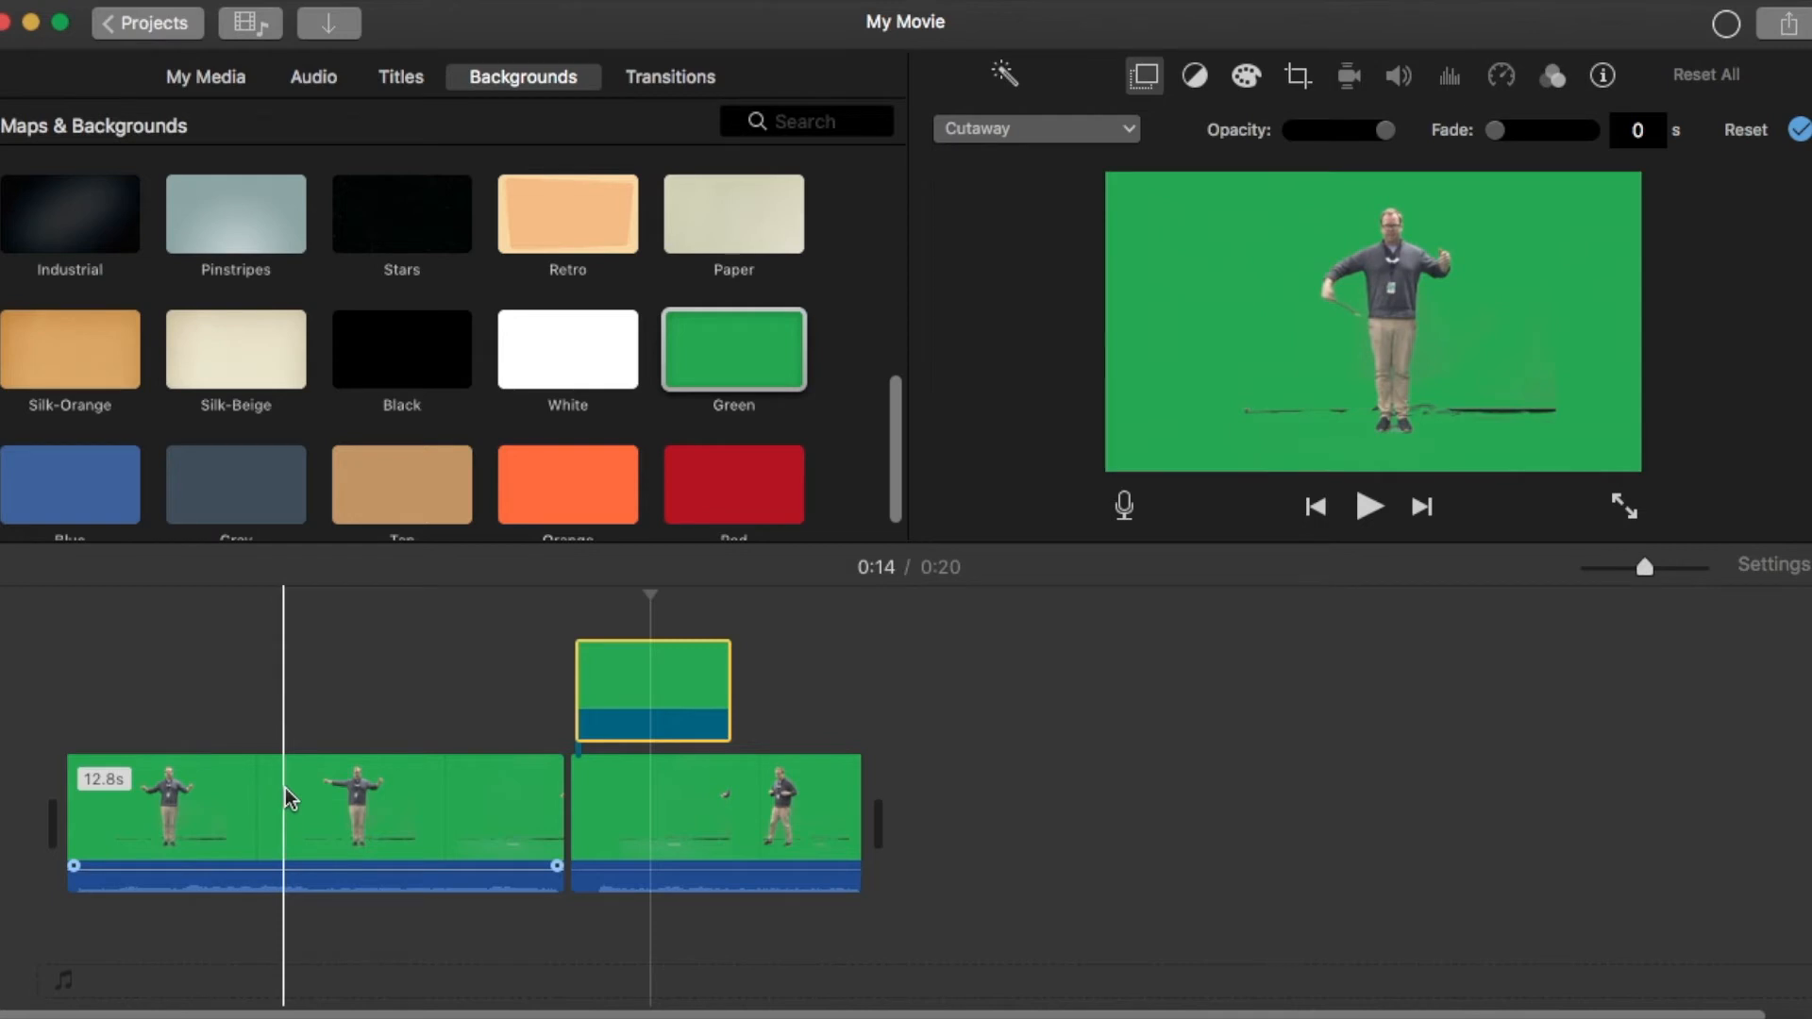
# - Split the first clip at 0:05, move the green clip into the main track after it and lengthen it
pyautogui.click(289, 800)
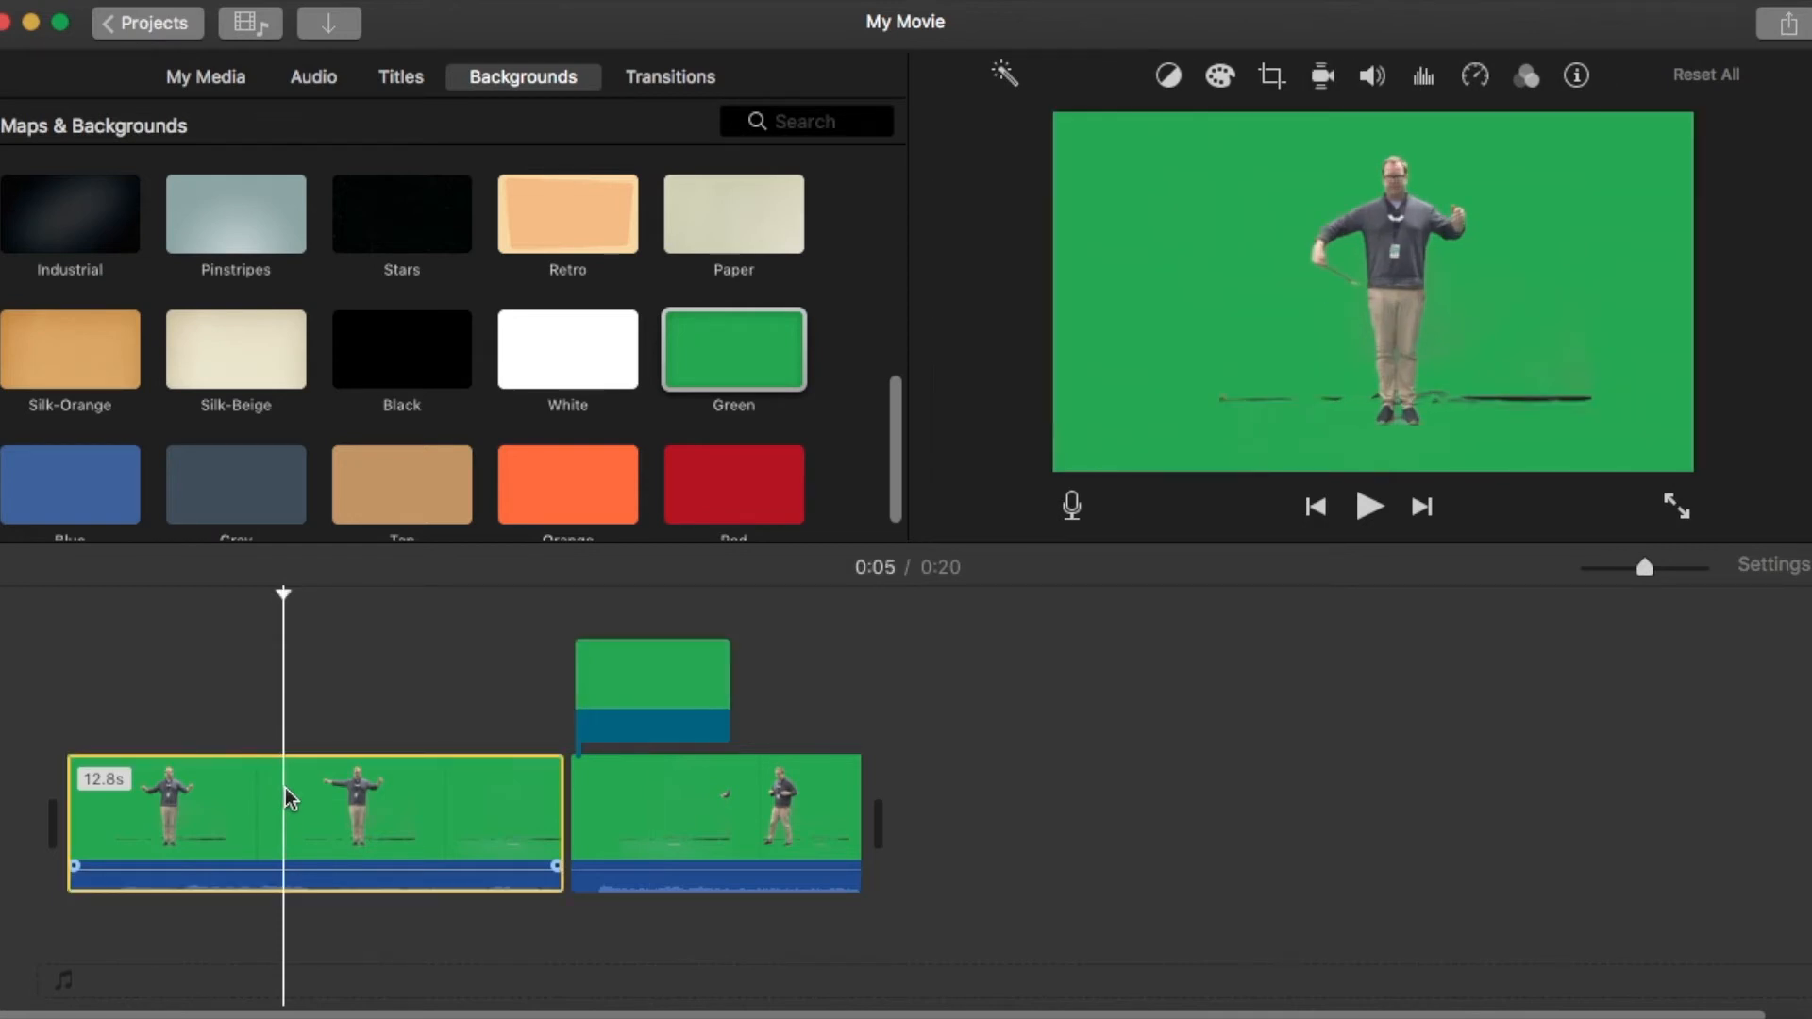
pyautogui.press('super+b')
pyautogui.click(625, 673)
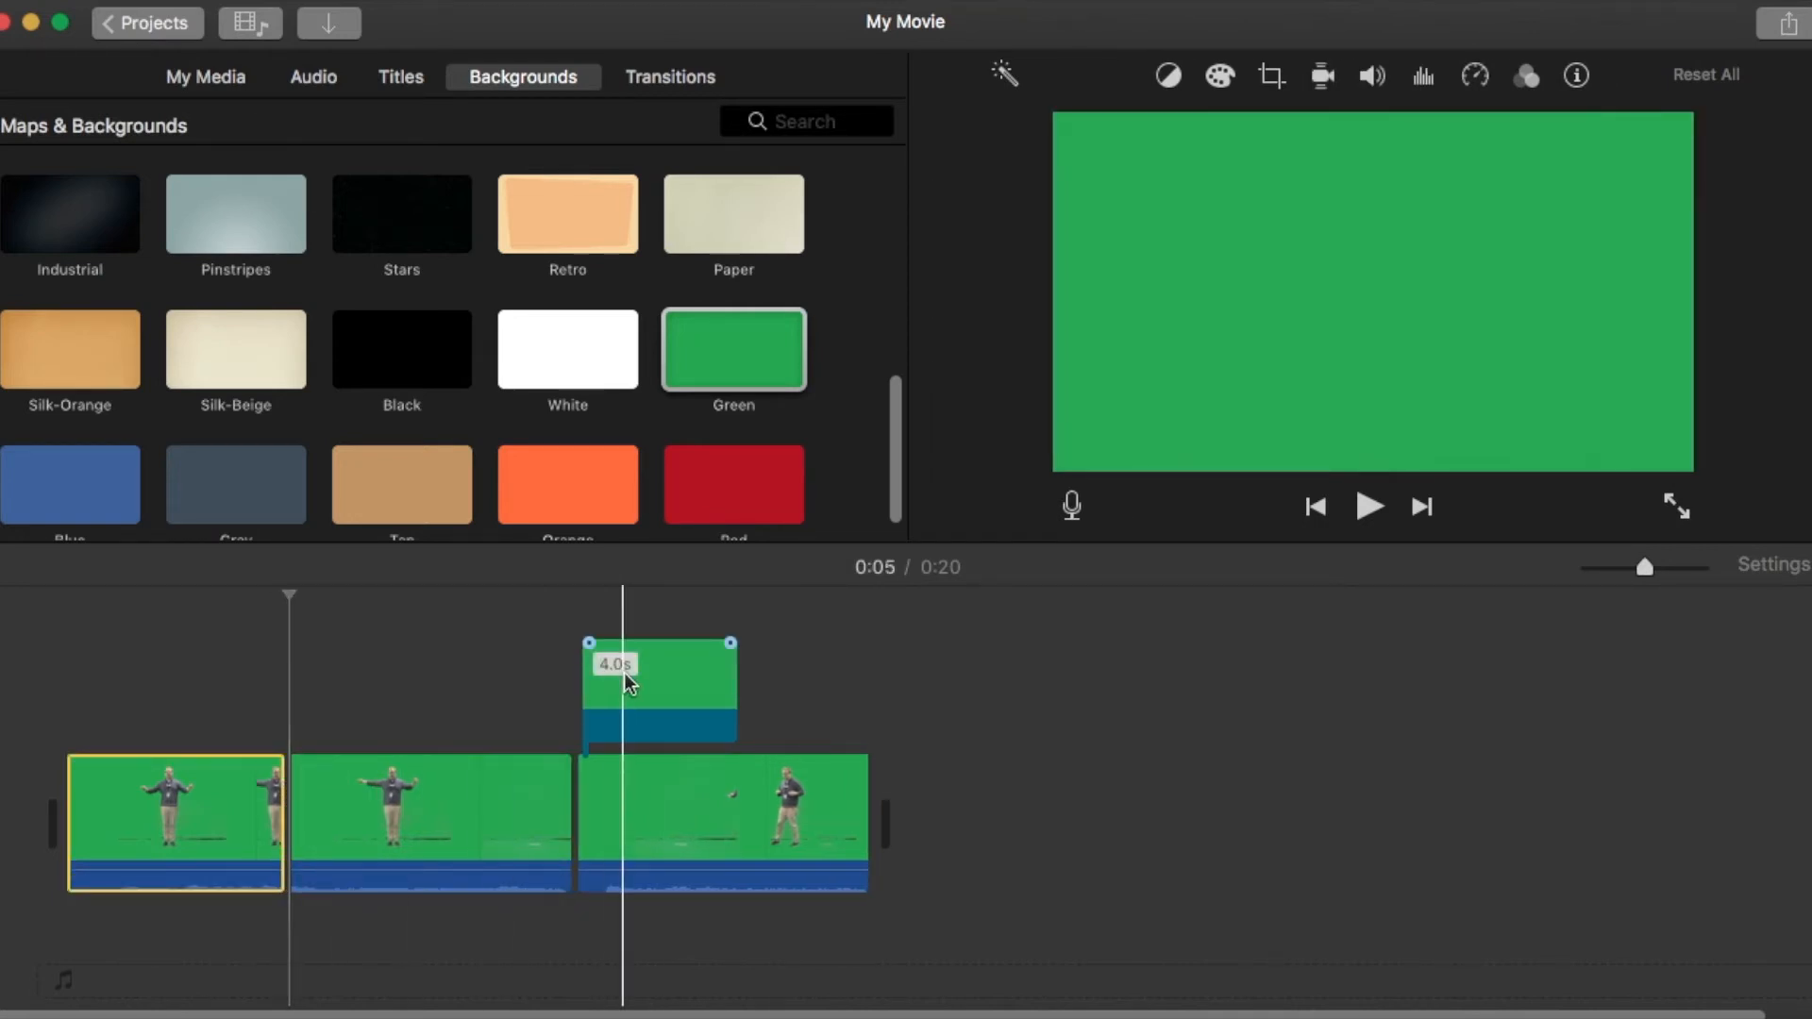
pyautogui.moveTo(625, 680); pyautogui.dragTo(356, 800)
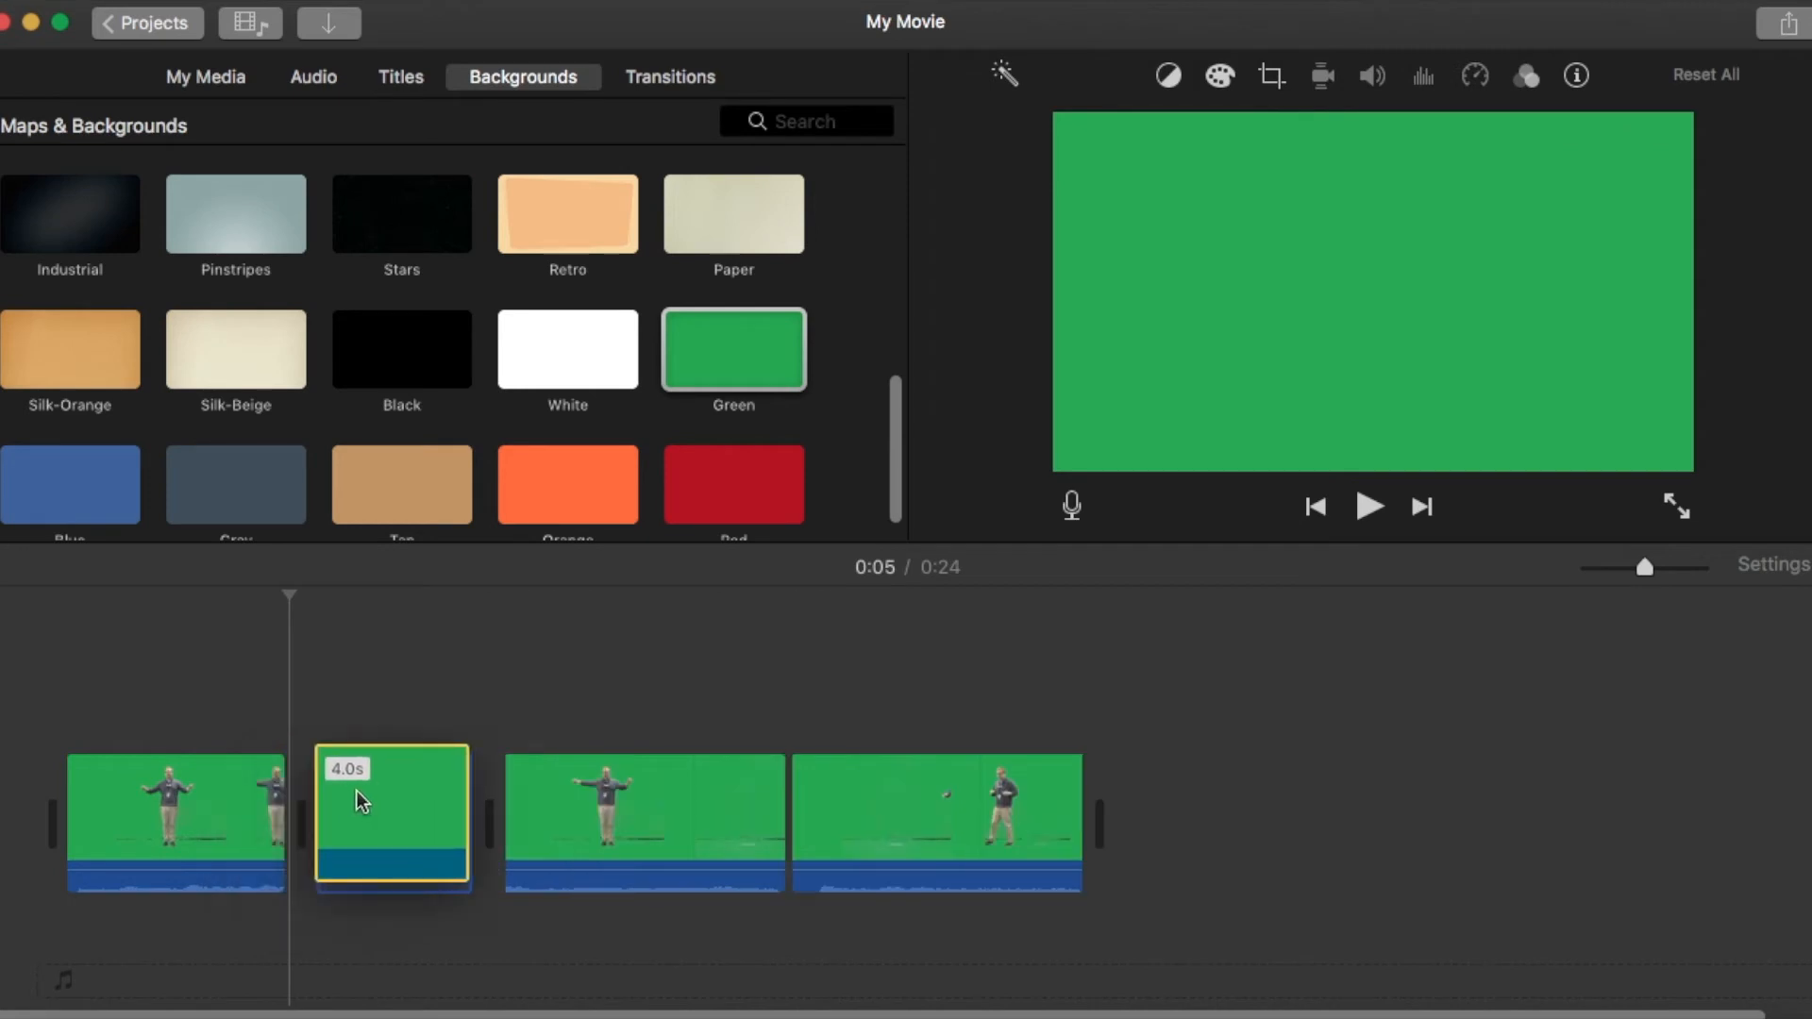
pyautogui.moveTo(468, 800); pyautogui.dragTo(755, 780)
# - Stack the 7.2s and 7.5s clips above the further-lengthened green background
pyautogui.click(906, 788)
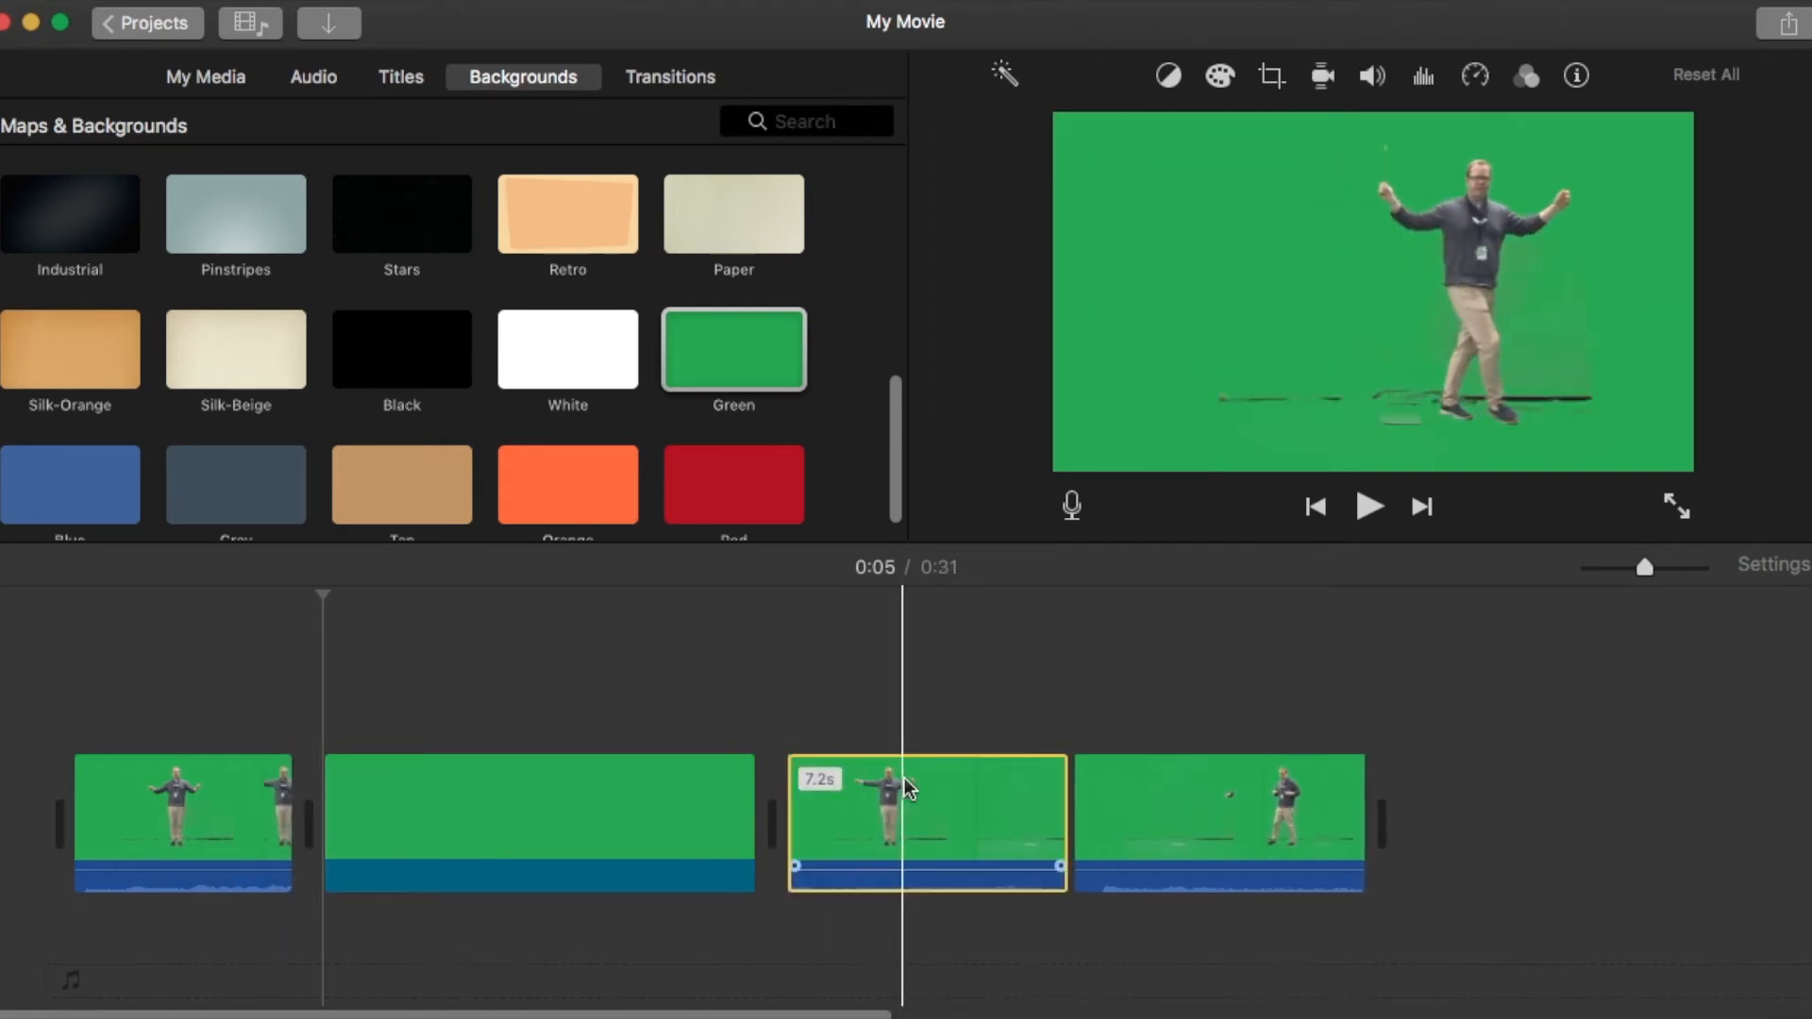
pyautogui.moveTo(907, 789); pyautogui.dragTo(445, 630)
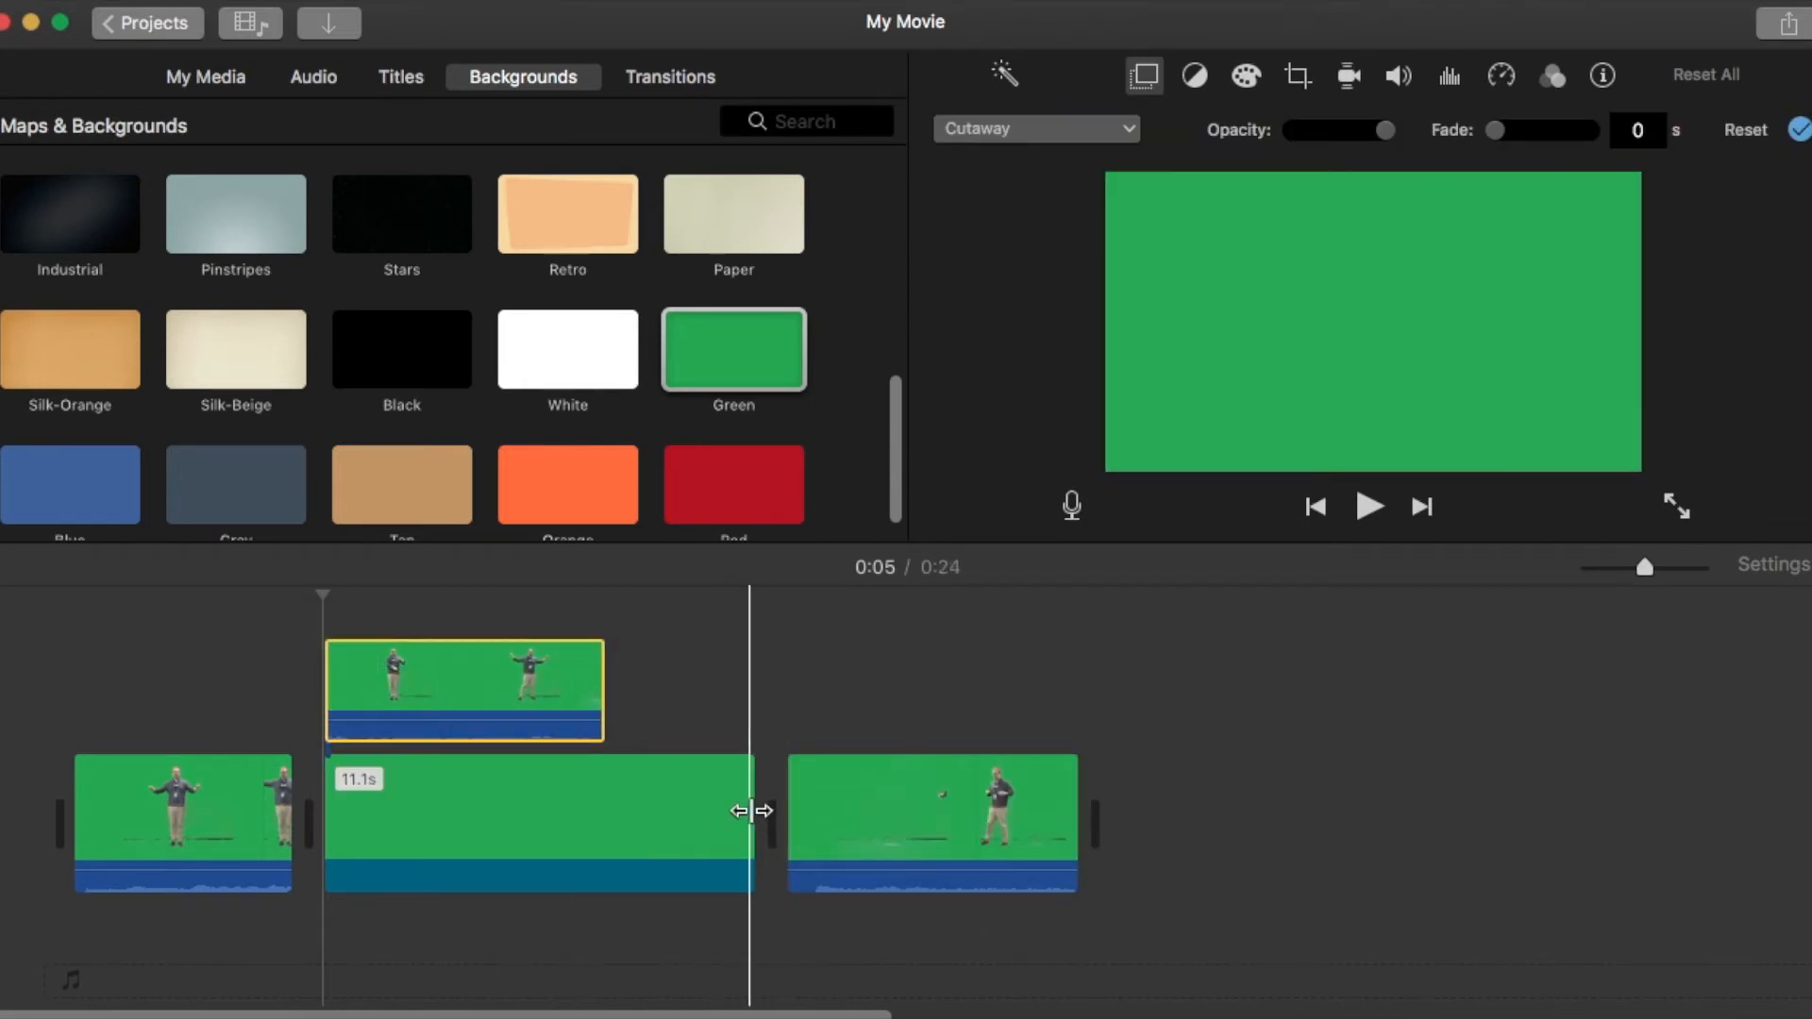
pyautogui.moveTo(751, 811); pyautogui.dragTo(1033, 811)
pyautogui.click(1234, 774)
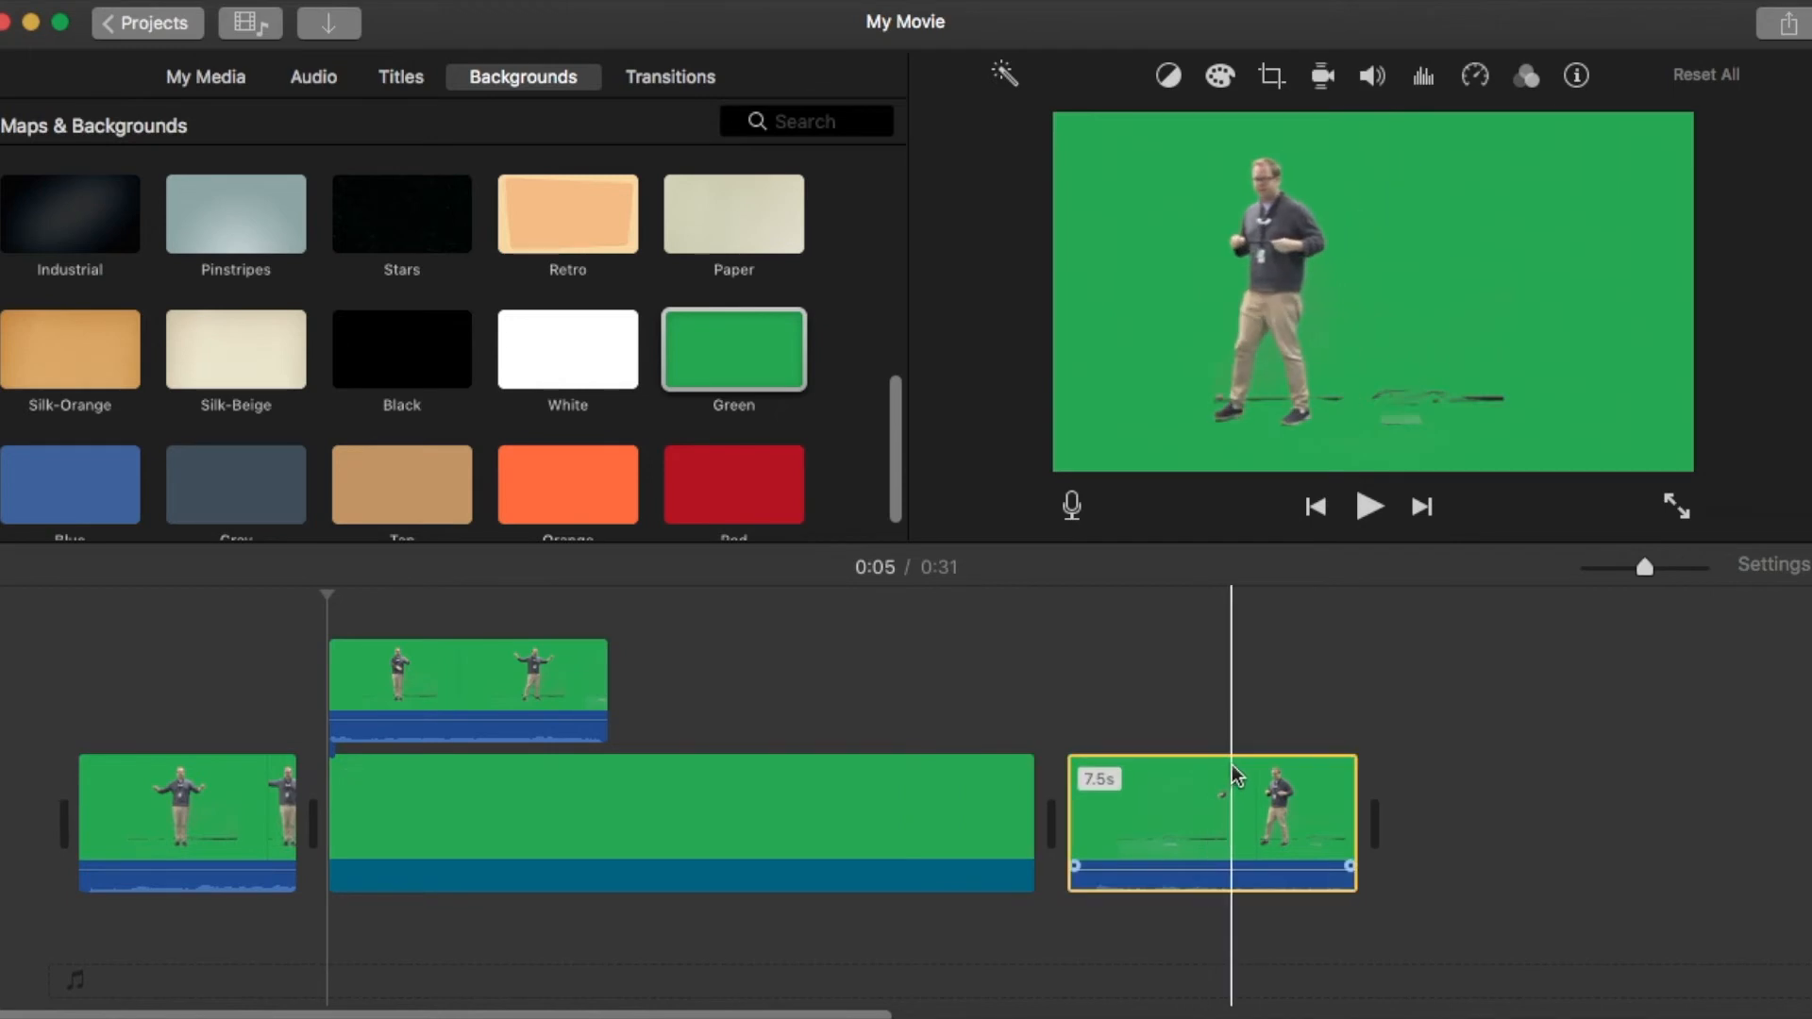
pyautogui.moveTo(1234, 775); pyautogui.dragTo(896, 640)
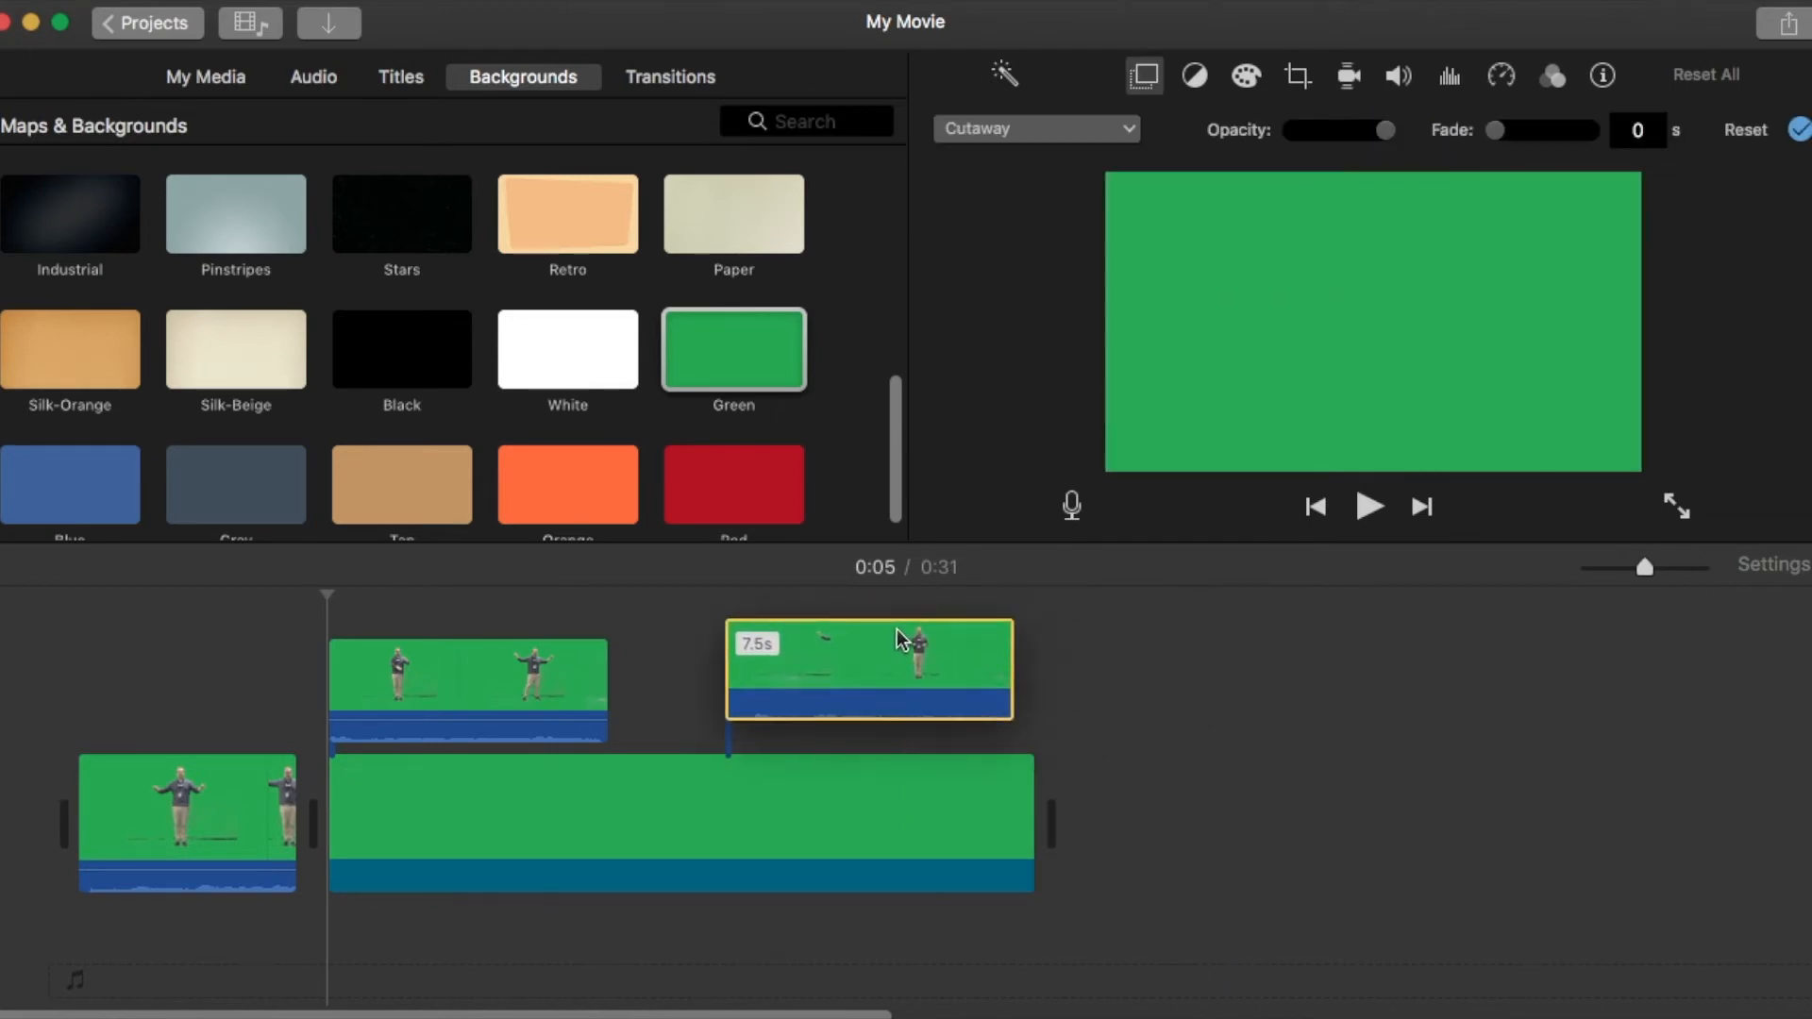
pyautogui.moveTo(914, 644); pyautogui.dragTo(914, 645)
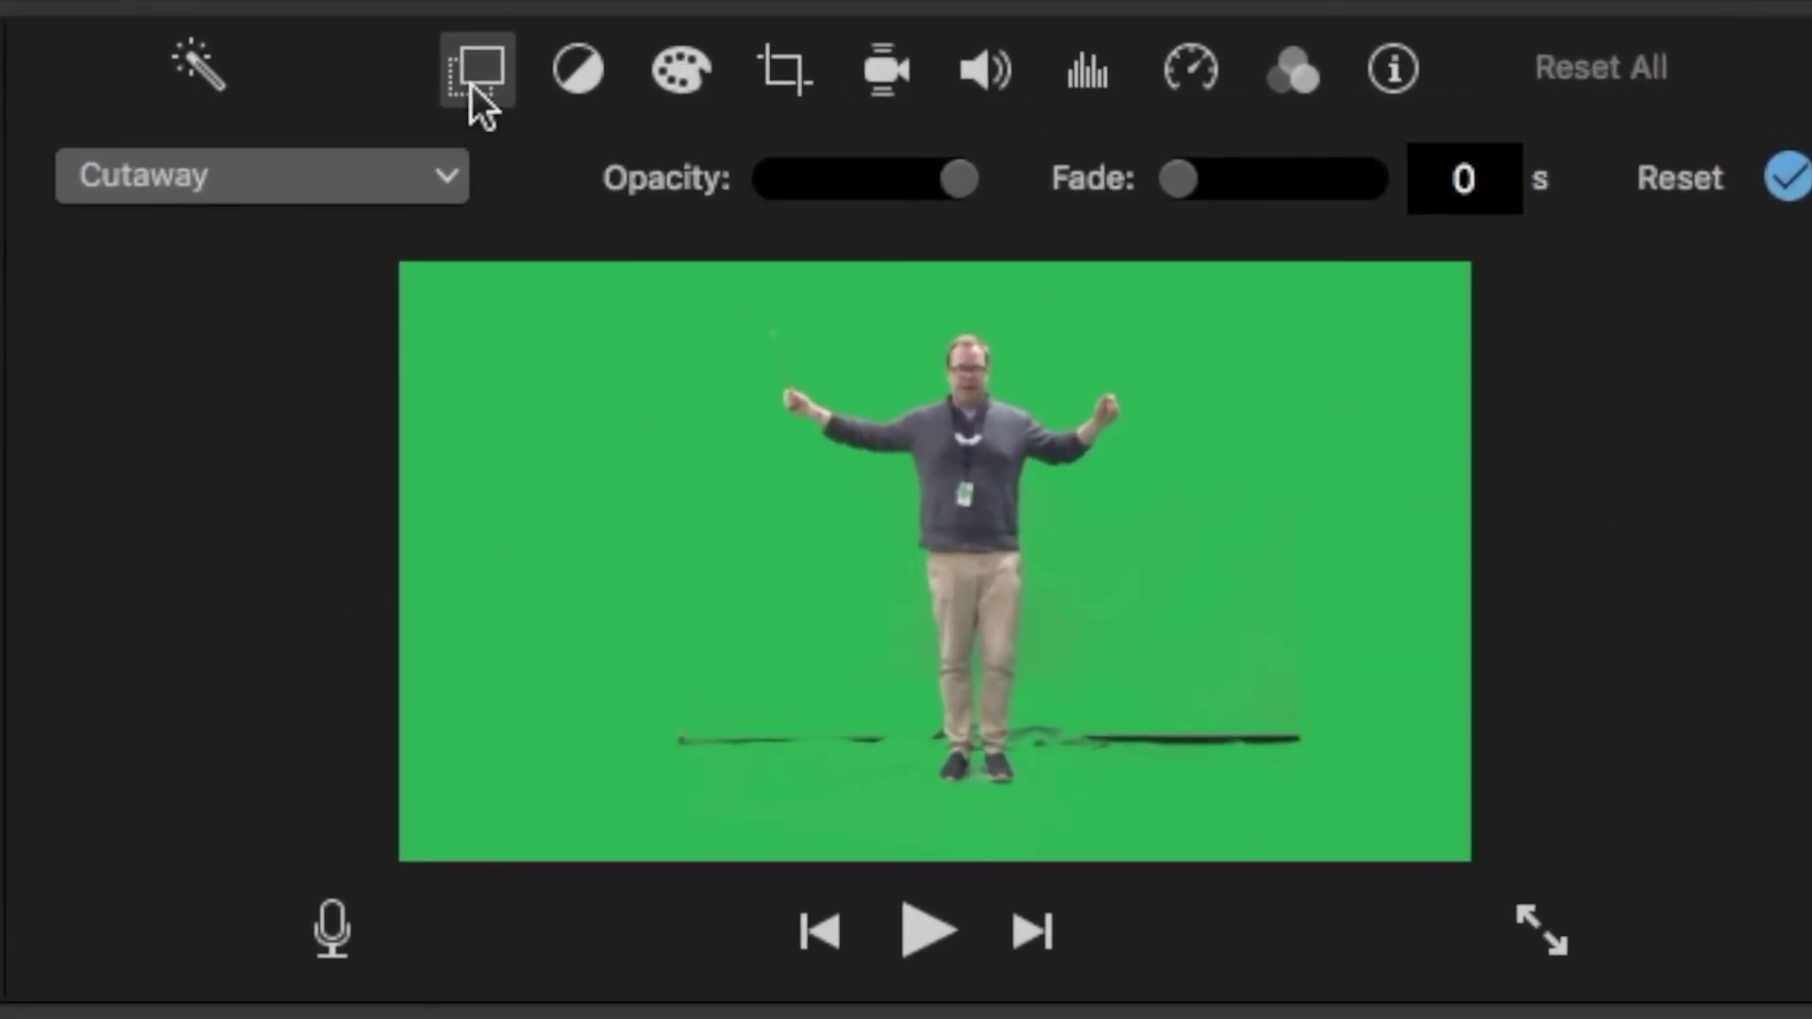
# - Switch the first overlay to Green/Blue Screen and crop it so only the upper body shows
pyautogui.click(406, 174)
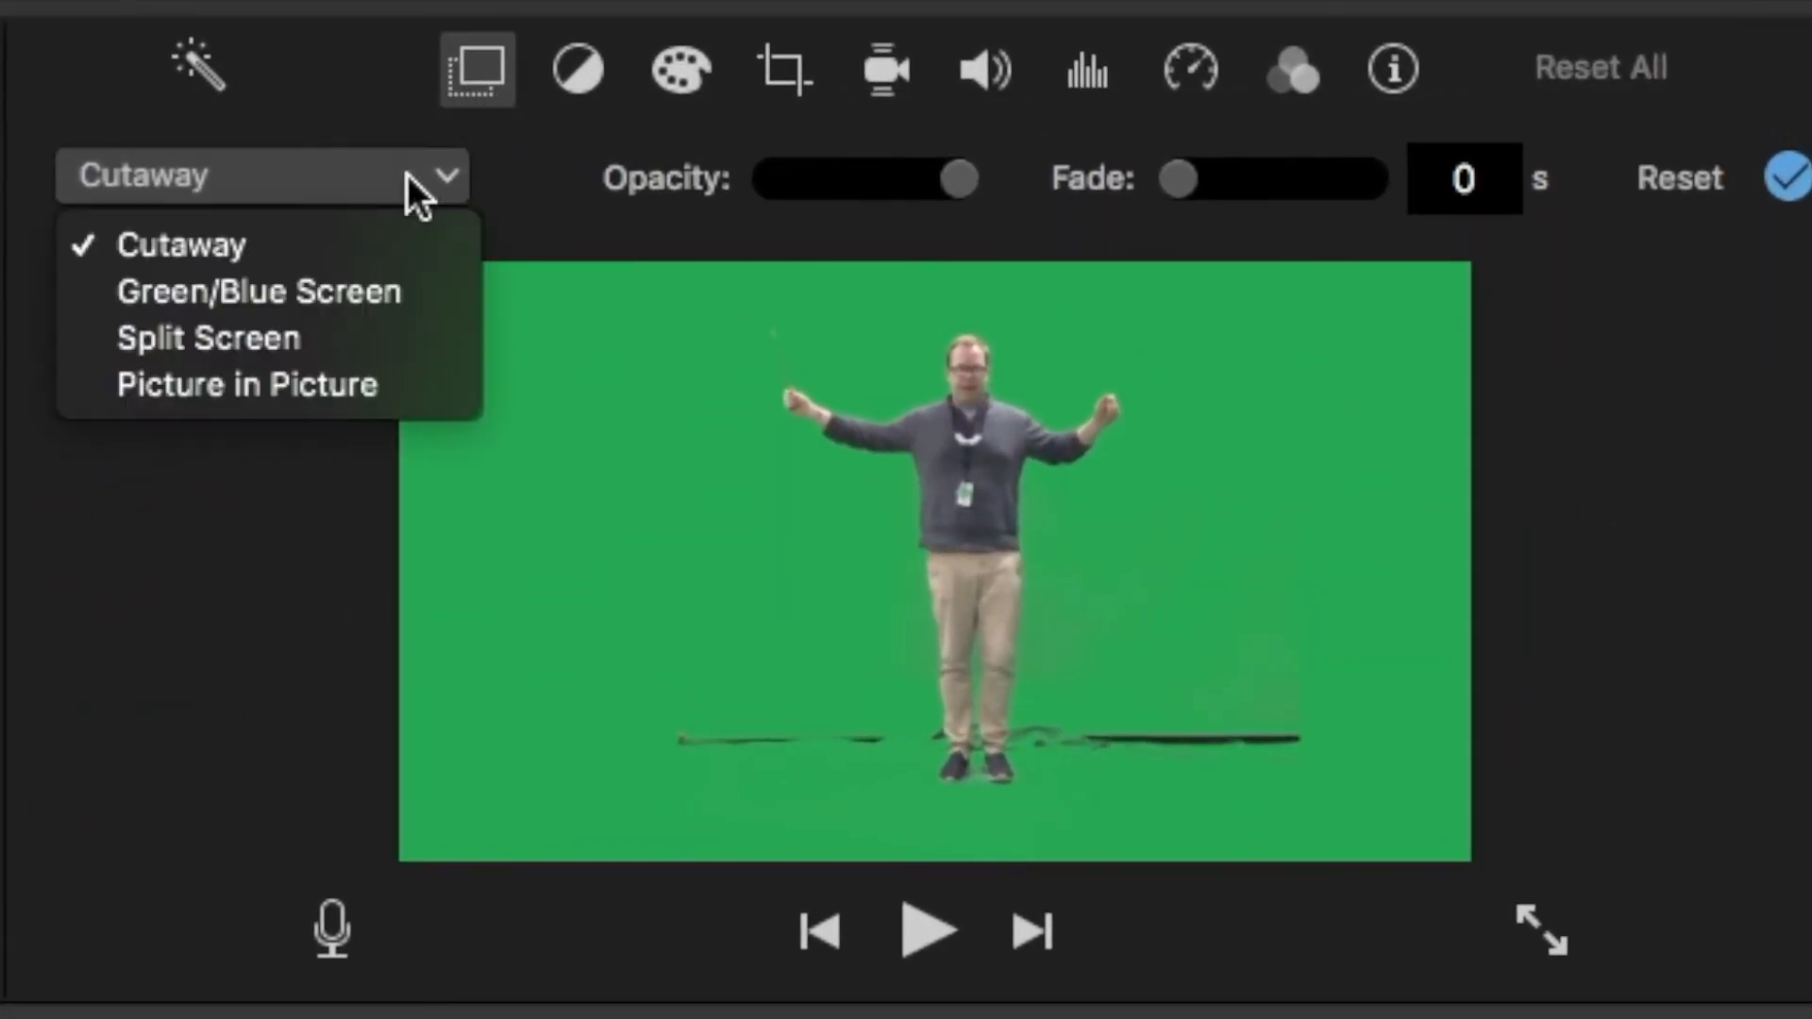
pyautogui.click(349, 291)
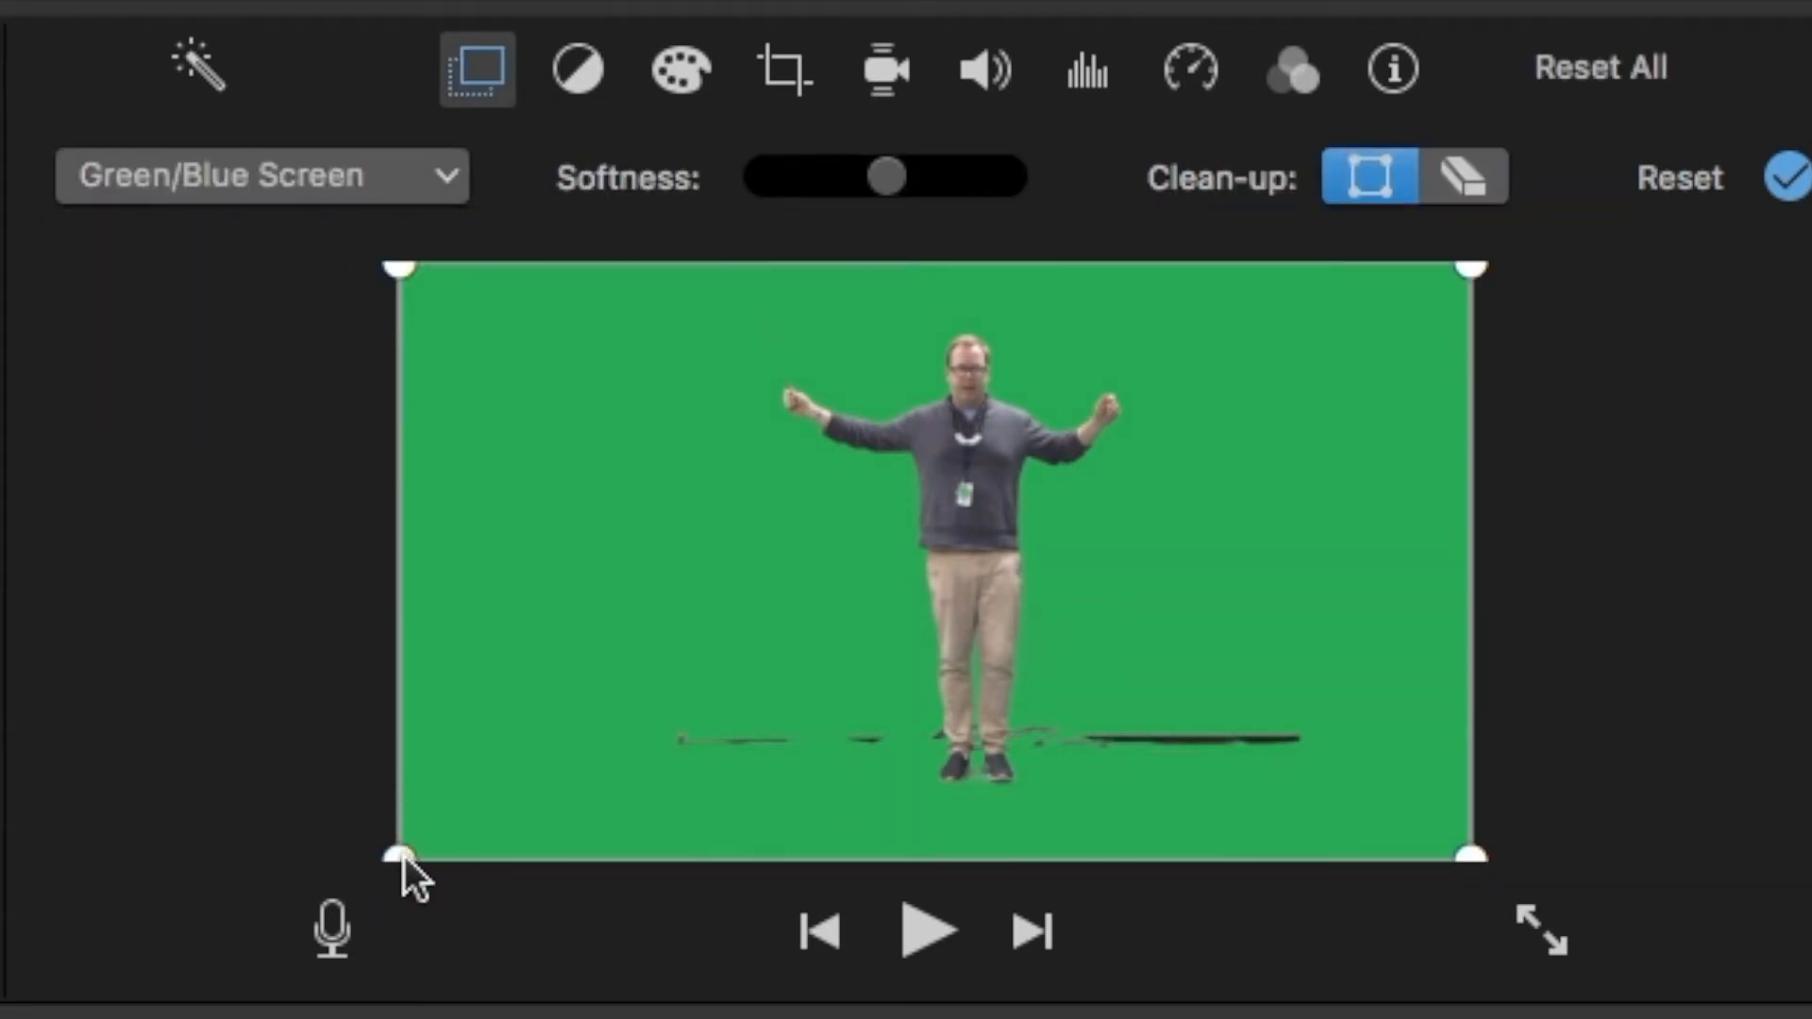
pyautogui.moveTo(401, 856)
pyautogui.mouseDown()
pyautogui.moveTo(399, 524)
pyautogui.moveTo(398, 556)
pyautogui.mouseUp()
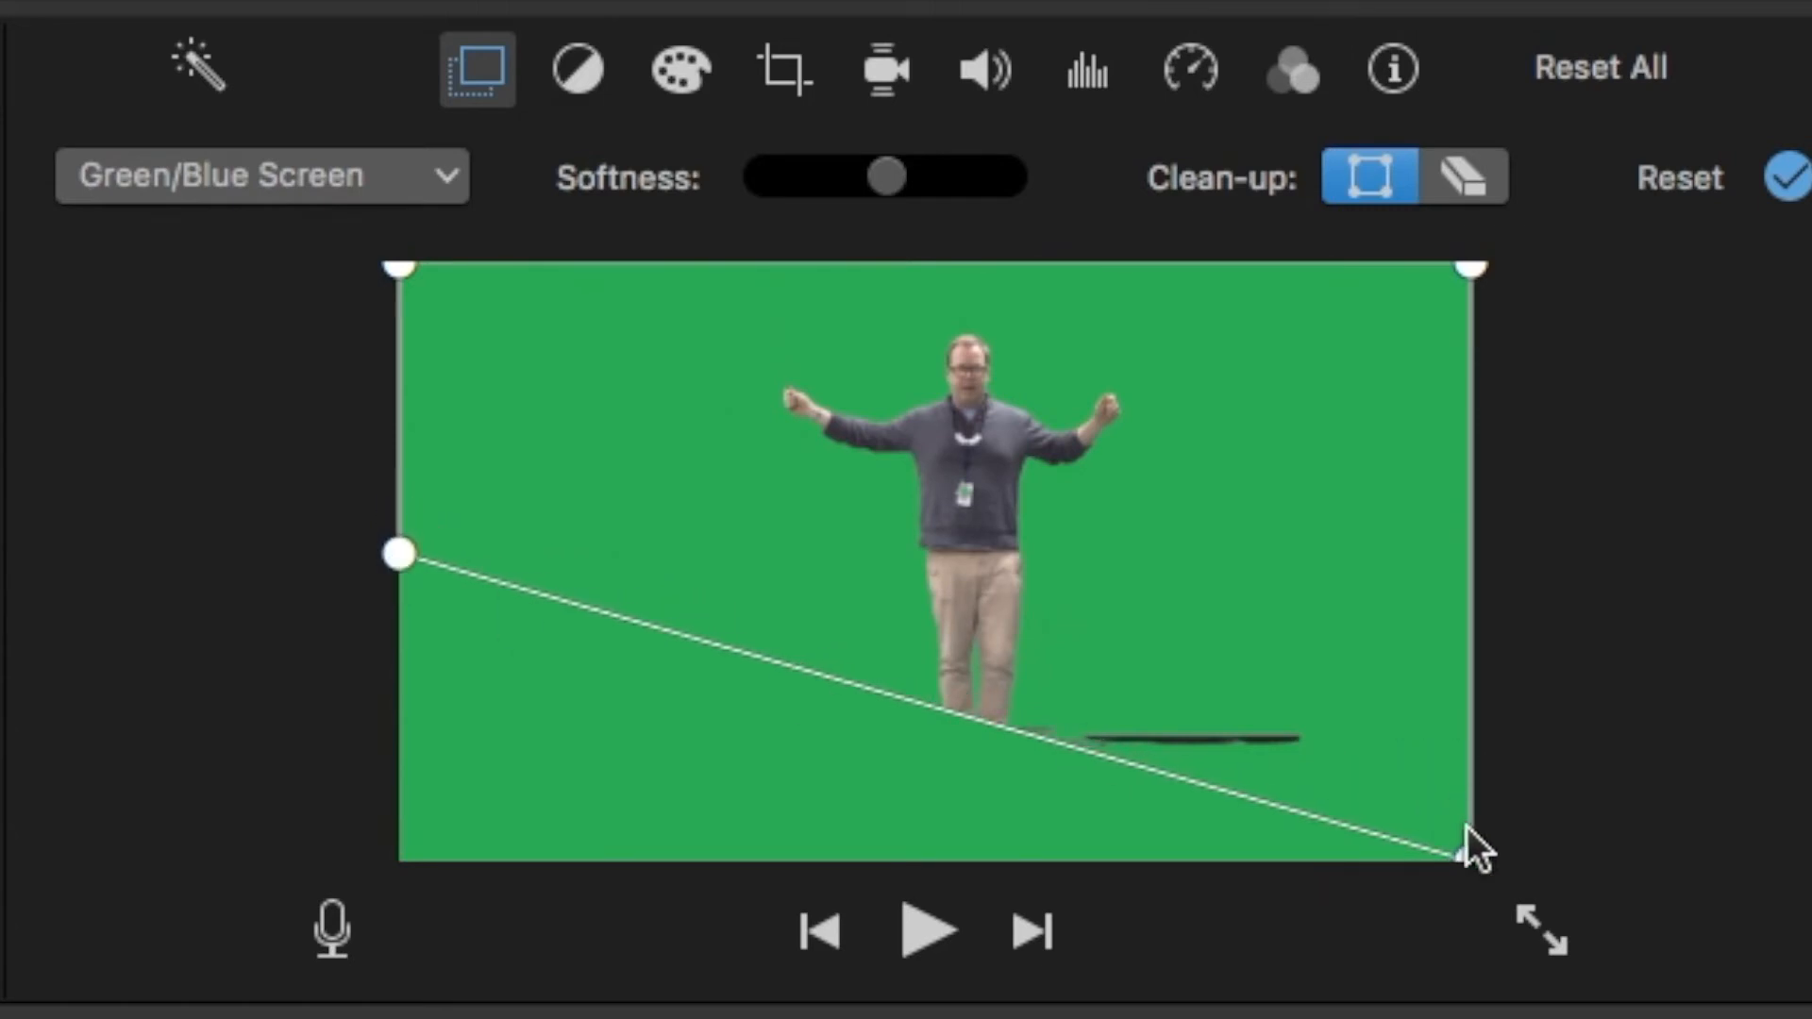
pyautogui.moveTo(1470, 850); pyautogui.dragTo(1479, 556)
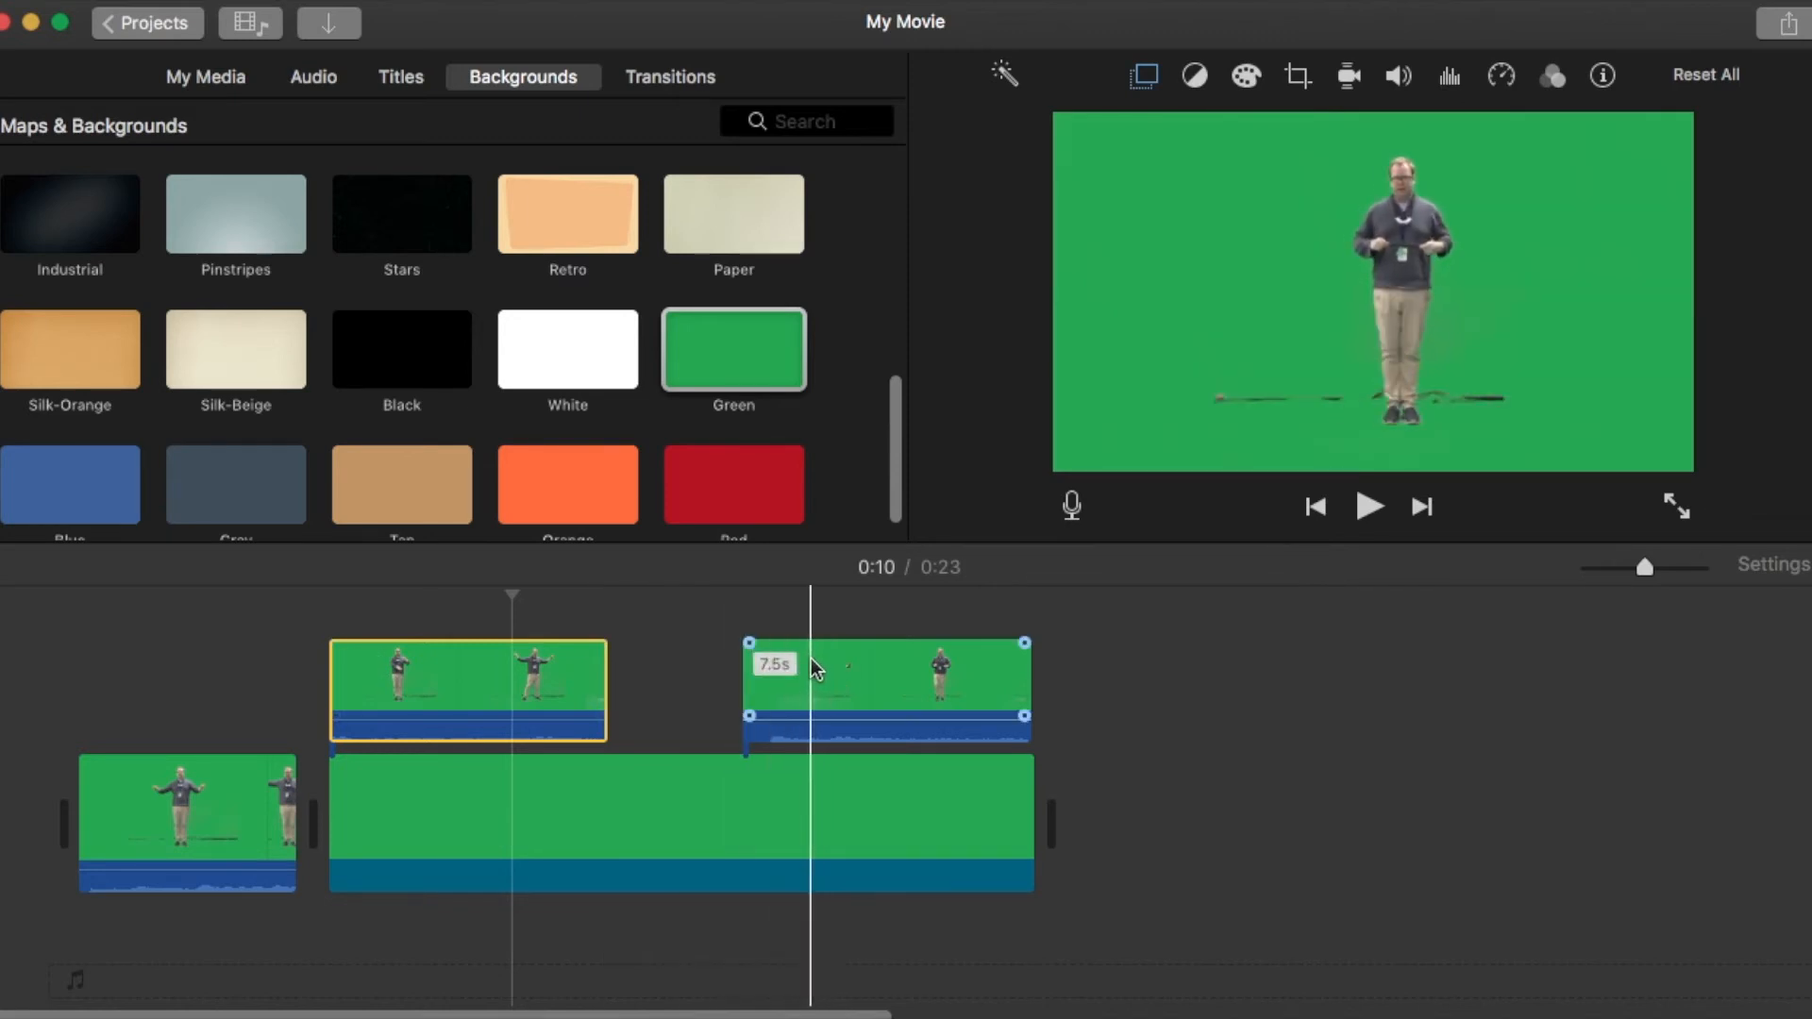
# - Switch the second overlay to Green/Blue Screen and crop the top so only the legs remain
pyautogui.click(789, 668)
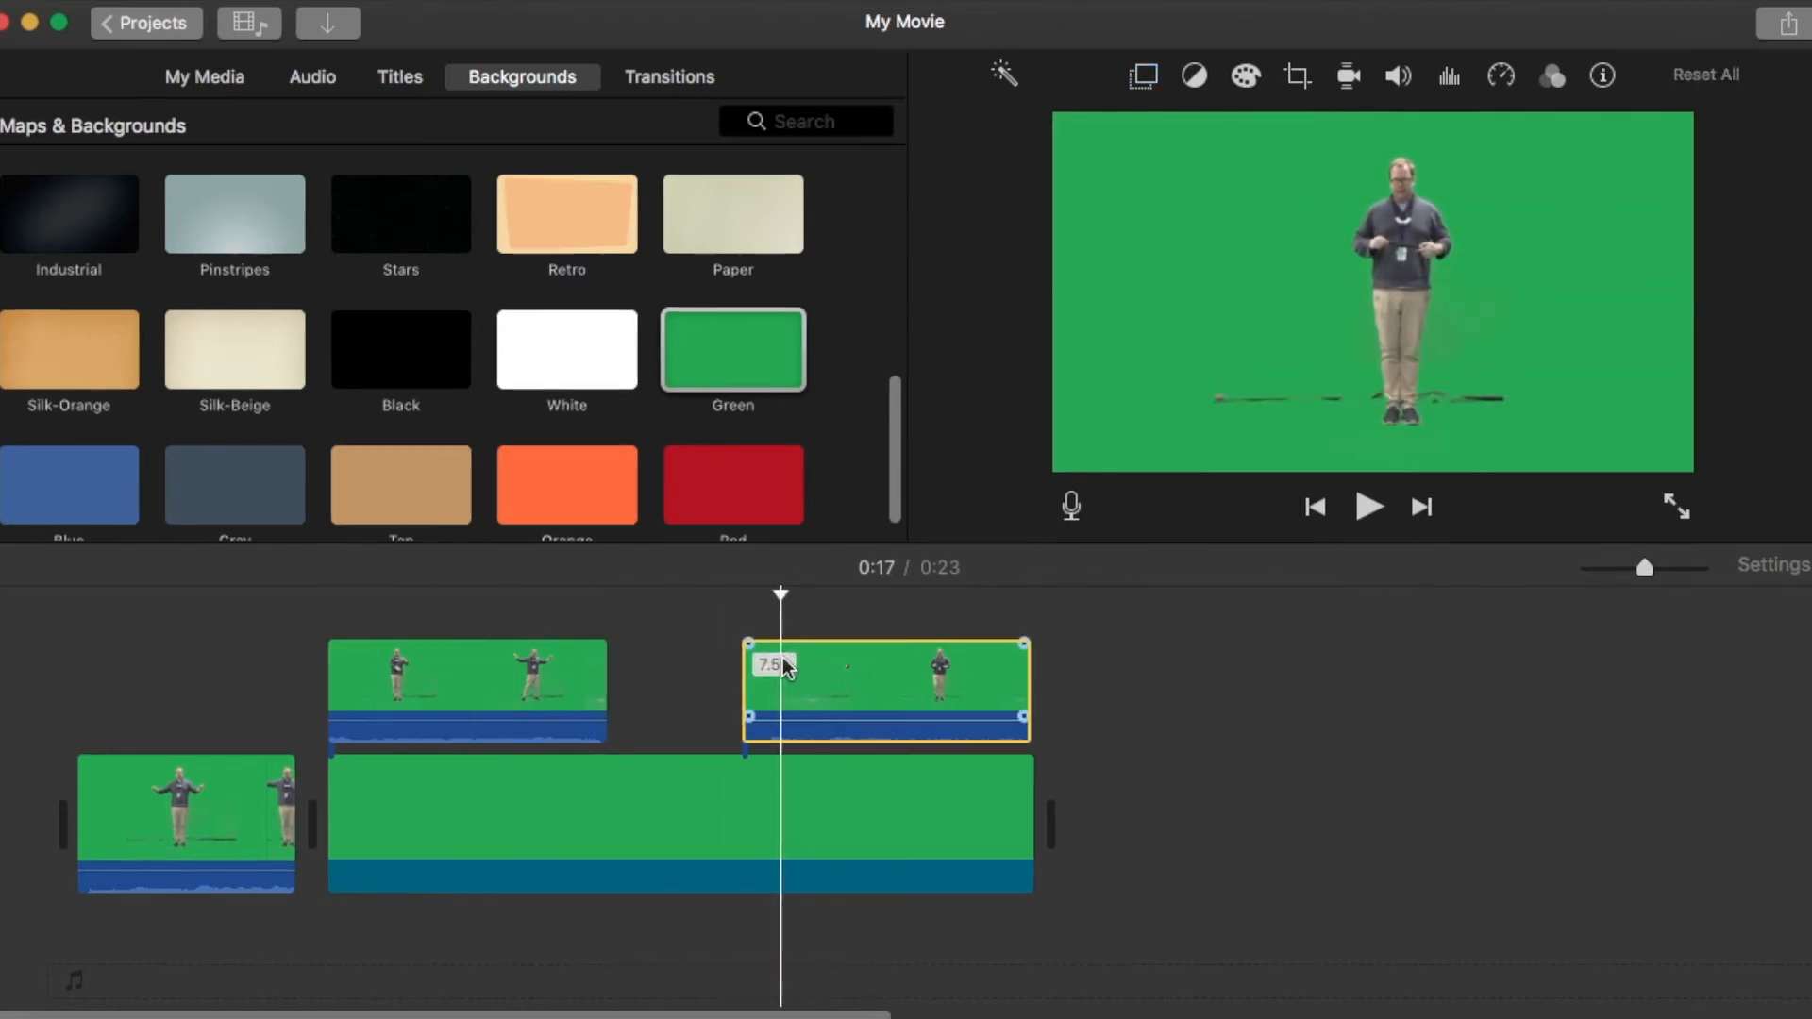
pyautogui.click(1144, 76)
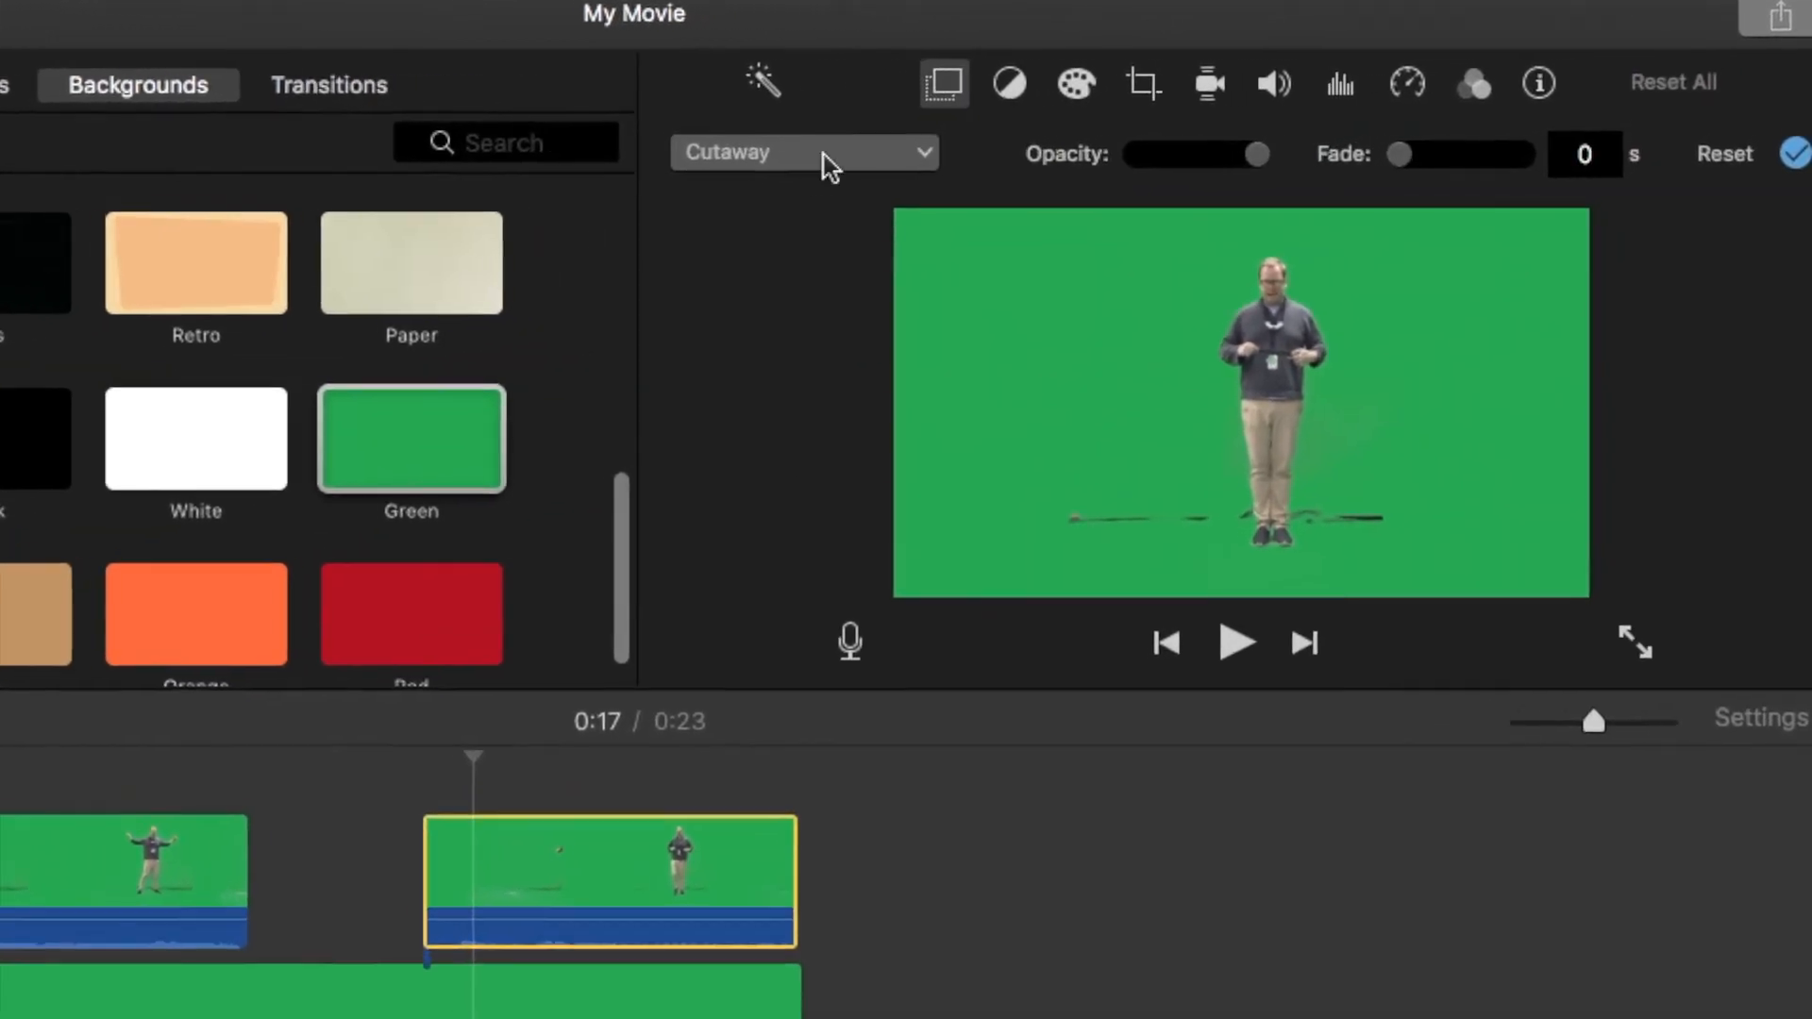
pyautogui.click(893, 143)
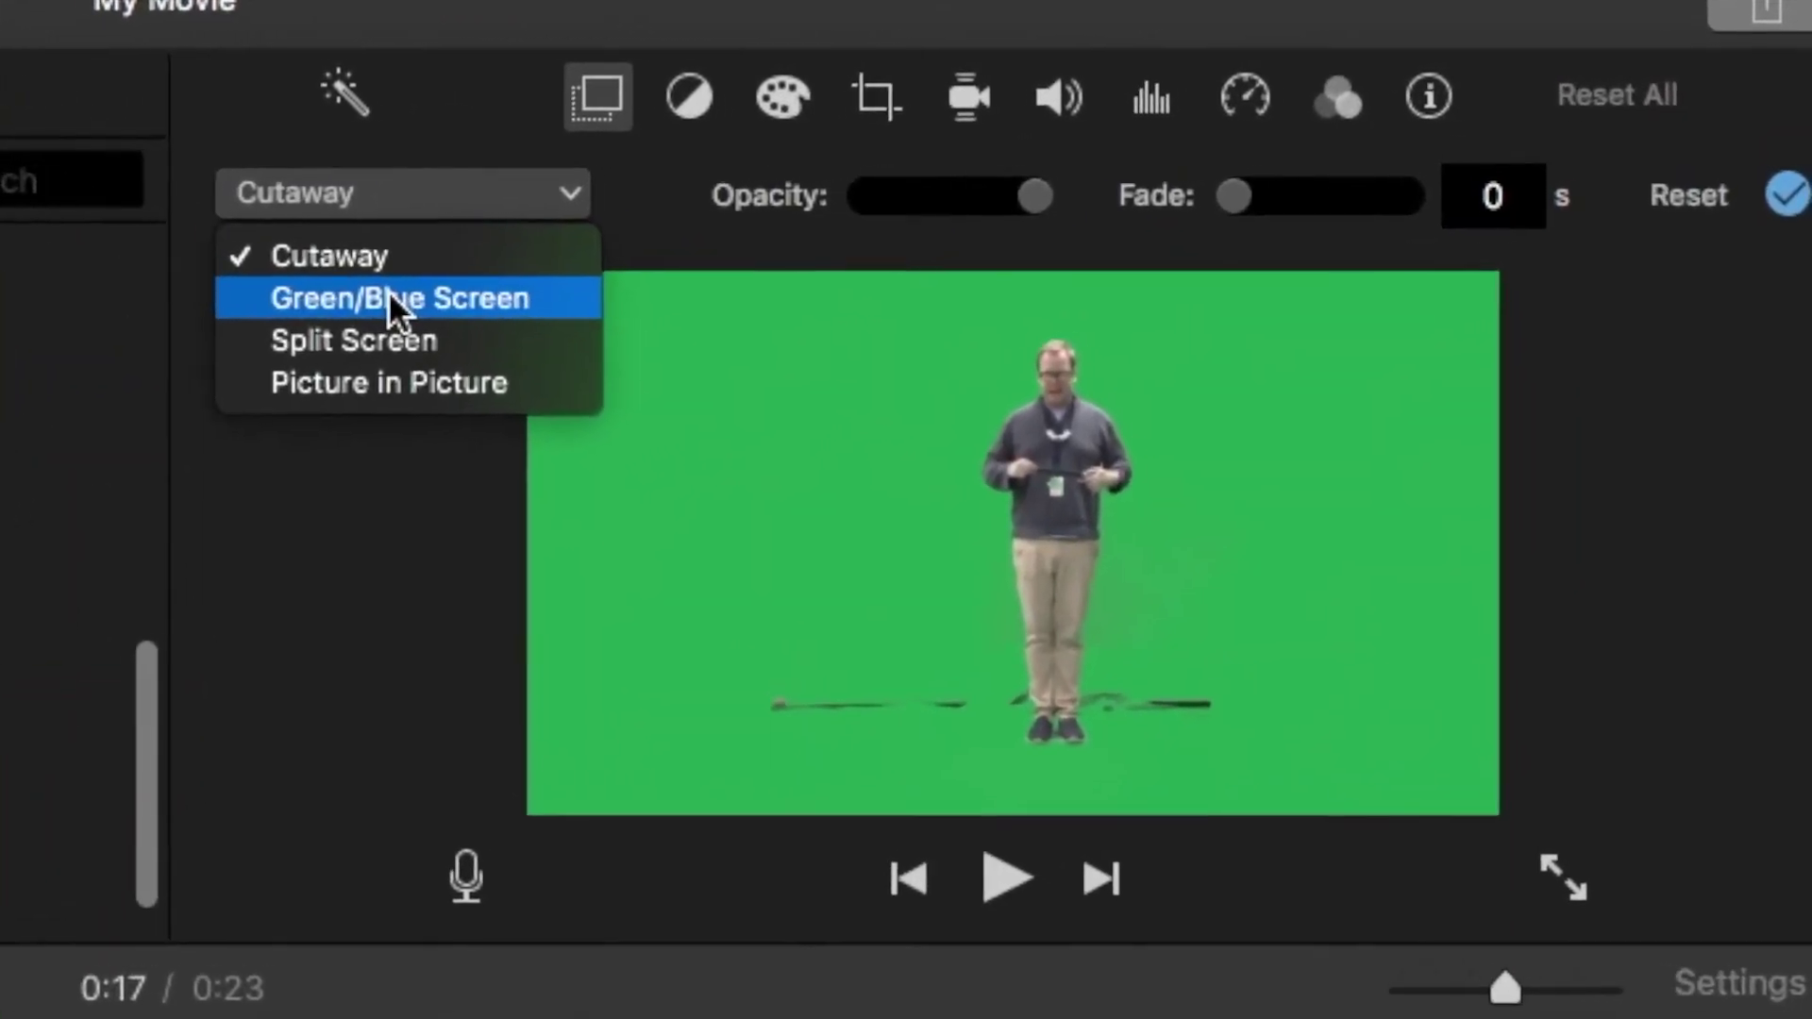
pyautogui.click(387, 297)
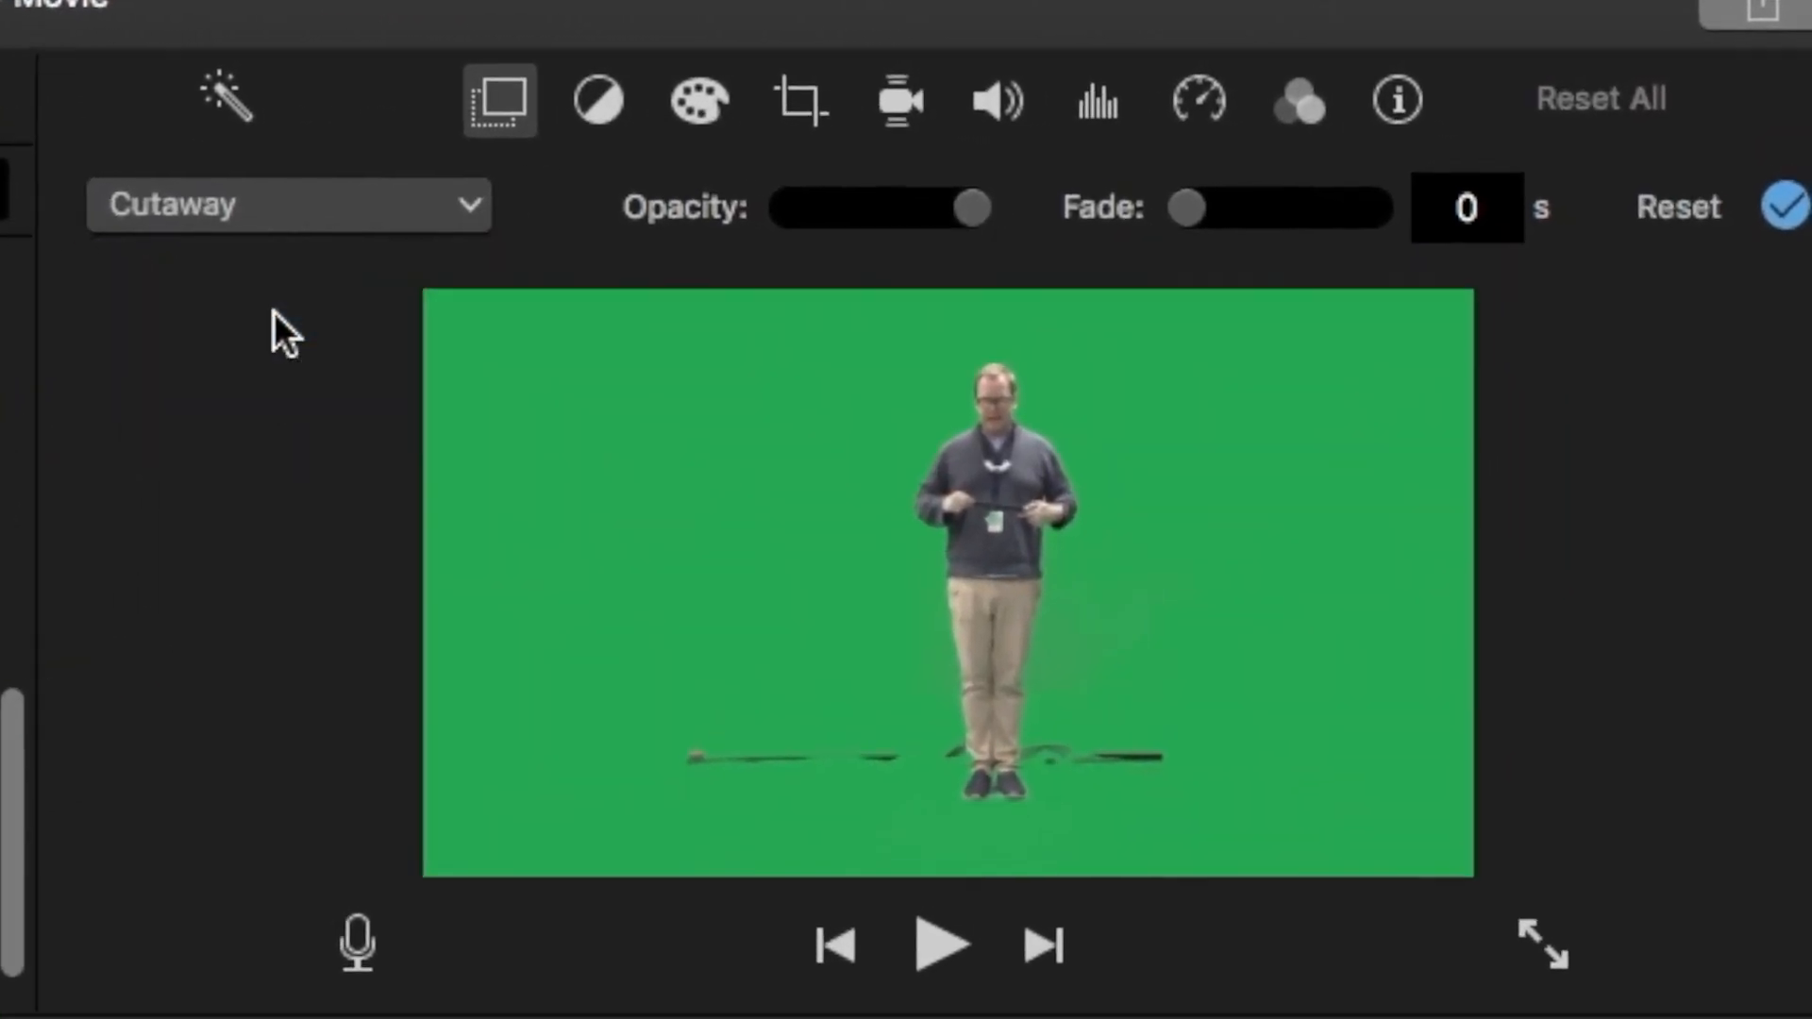
pyautogui.moveTo(397, 260); pyautogui.dragTo(396, 566)
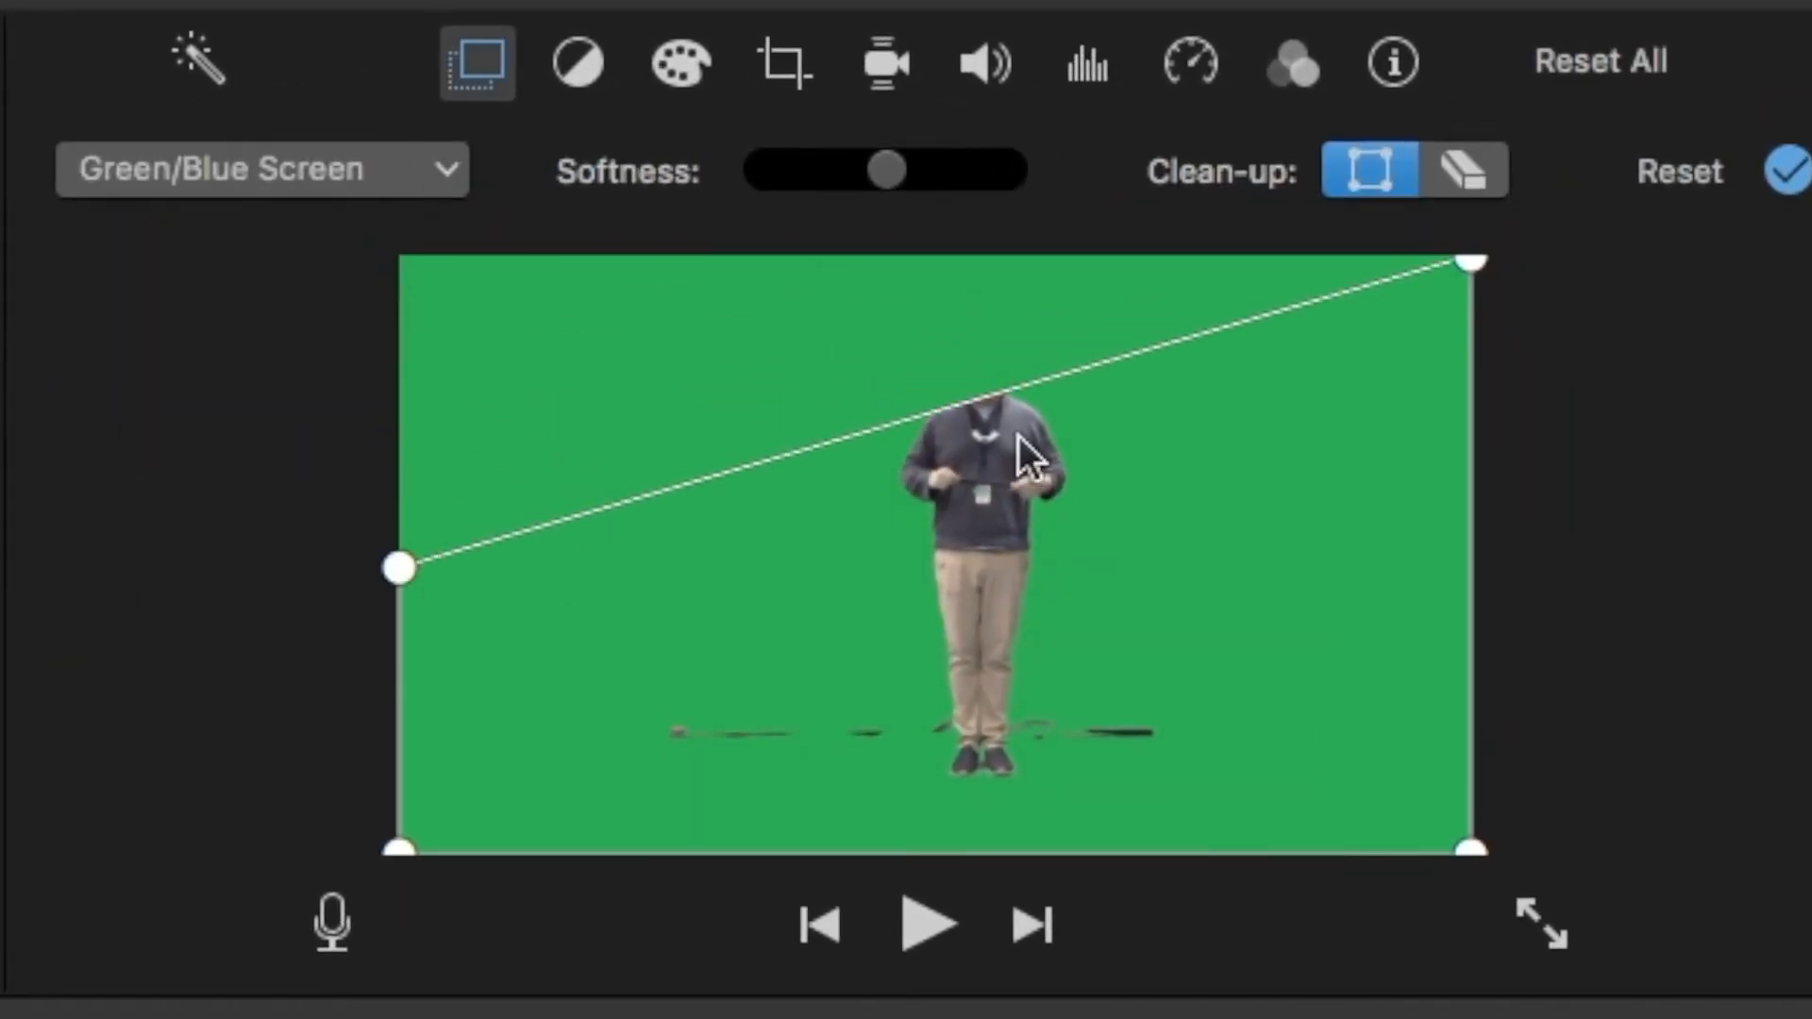
pyautogui.moveTo(1467, 263); pyautogui.dragTo(1622, 527)
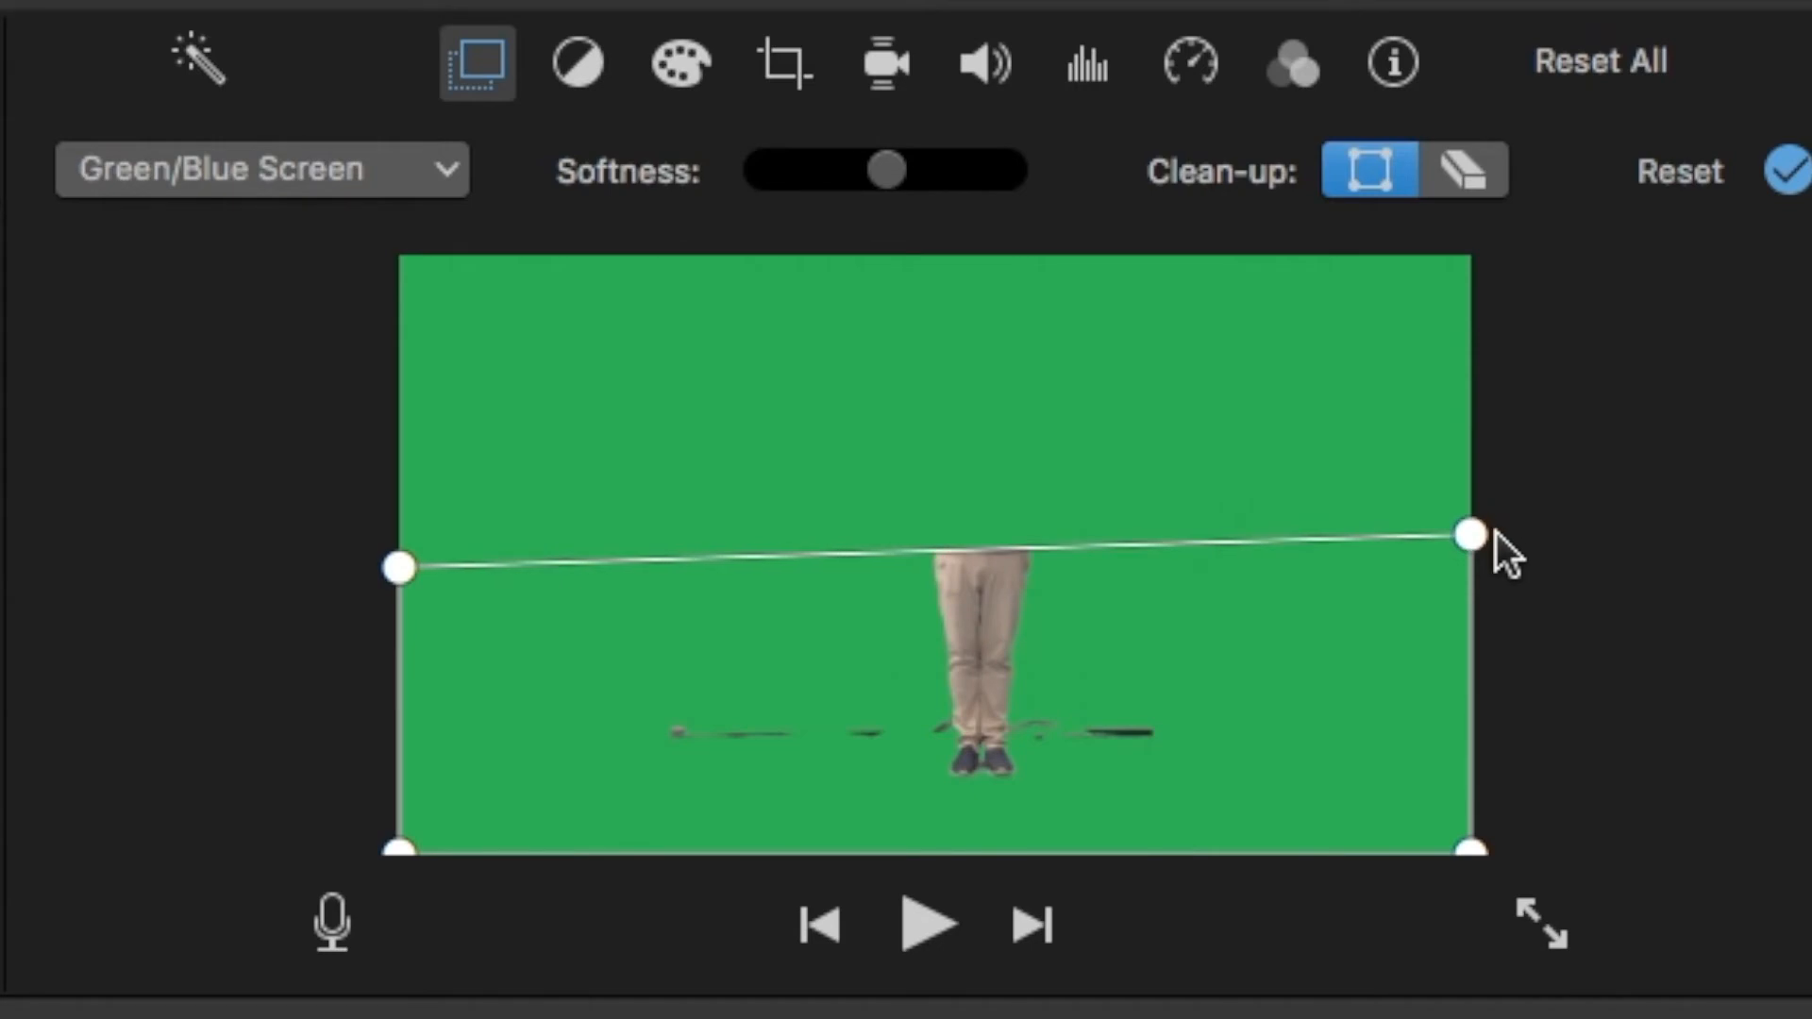
pyautogui.moveTo(401, 569); pyautogui.dragTo(402, 558)
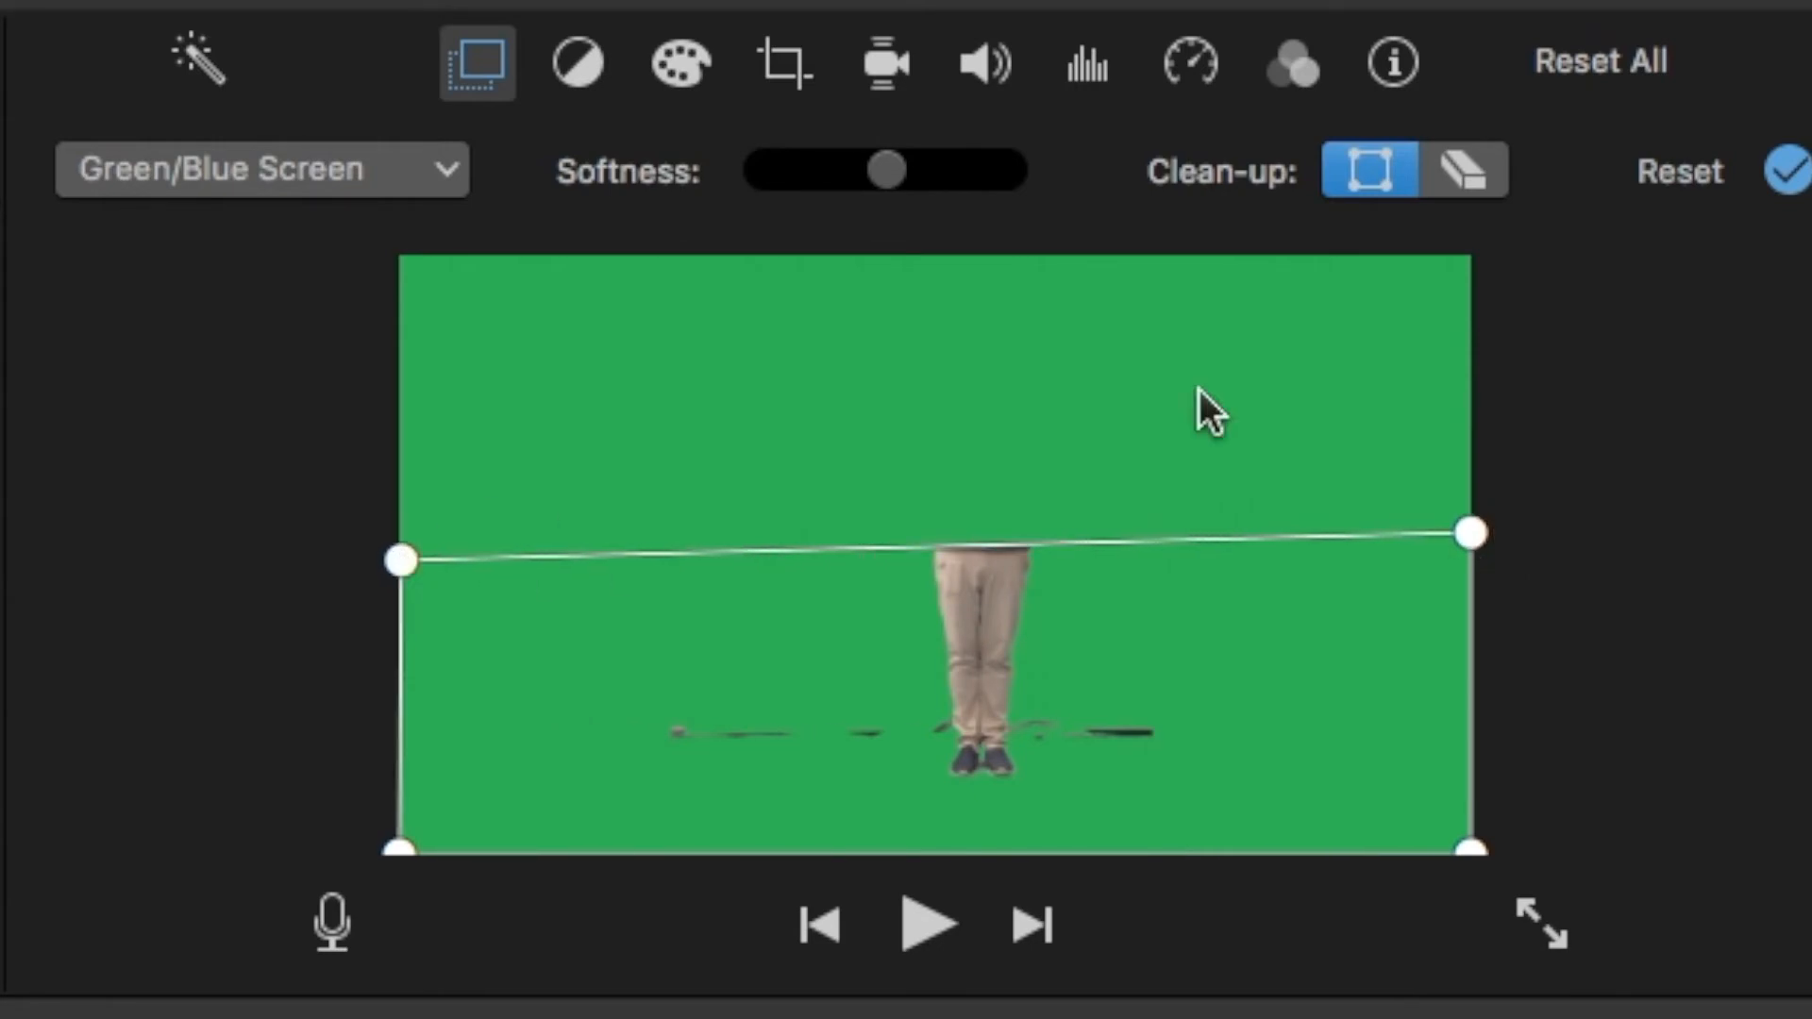
pyautogui.moveTo(1473, 534); pyautogui.dragTo(1480, 546)
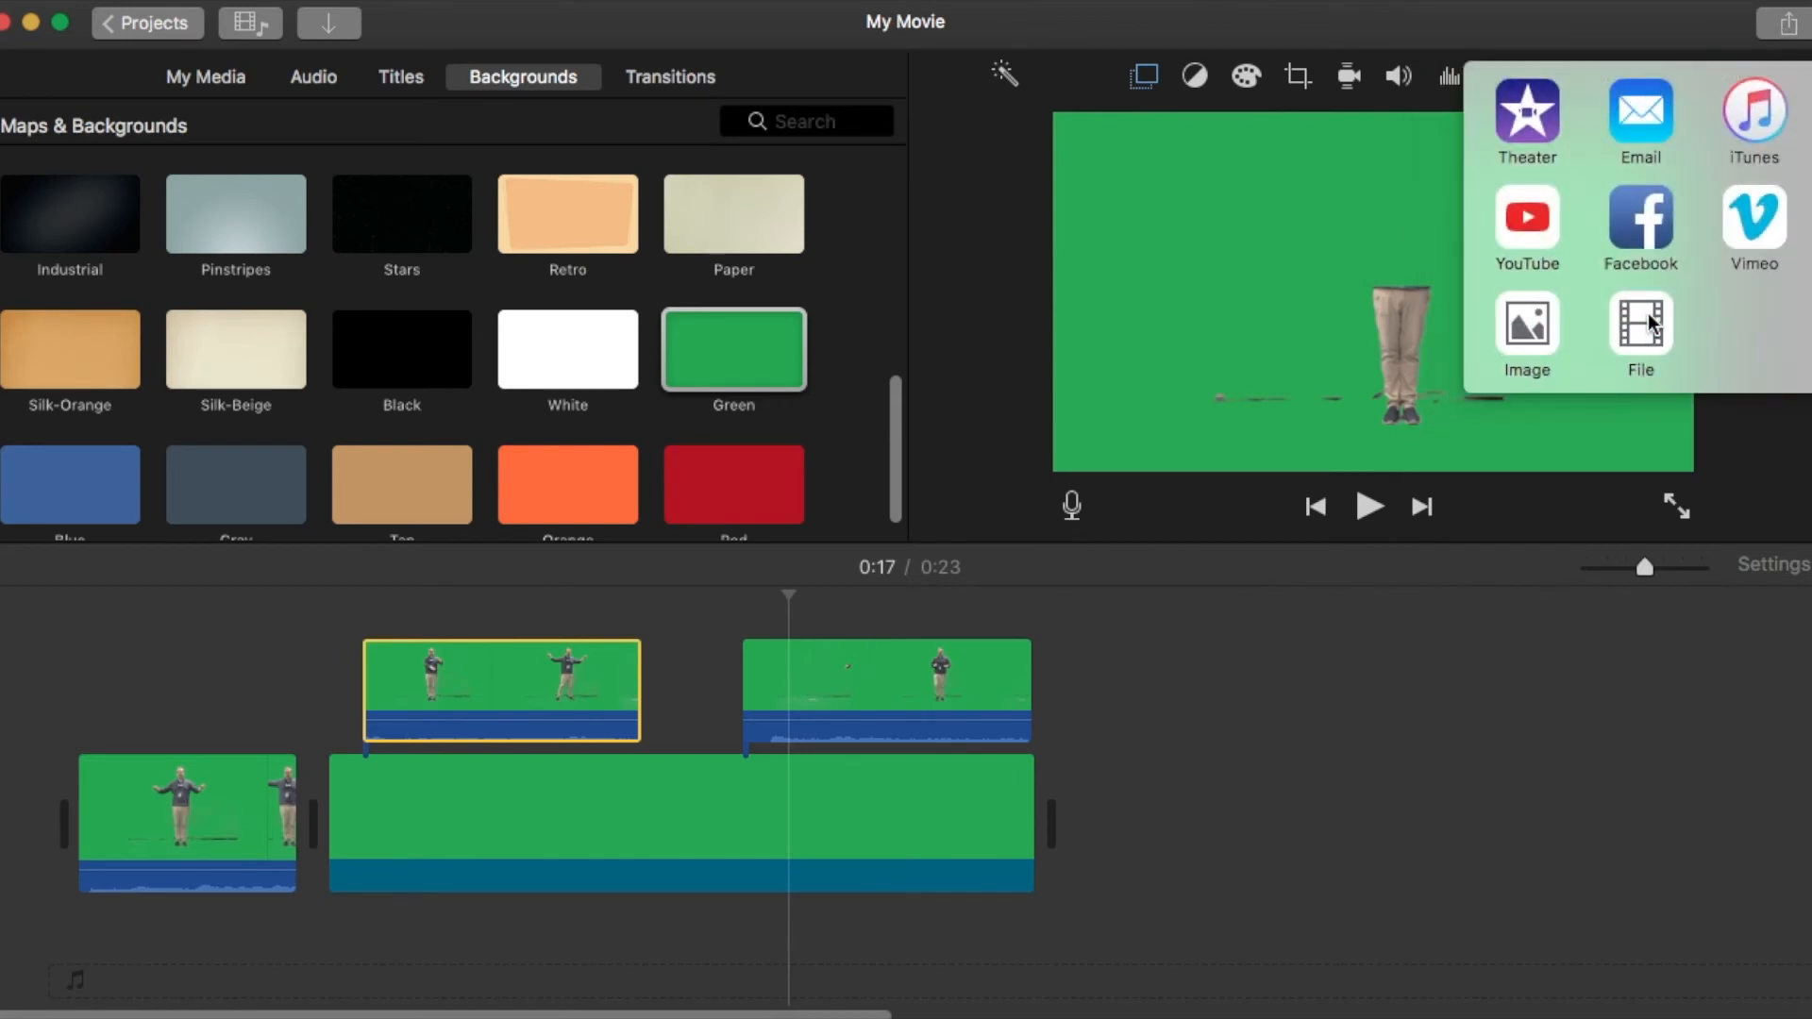
# - Export the movie as a file named 'cut 2' in Videos and dismiss the success notice
pyautogui.click(1650, 312)
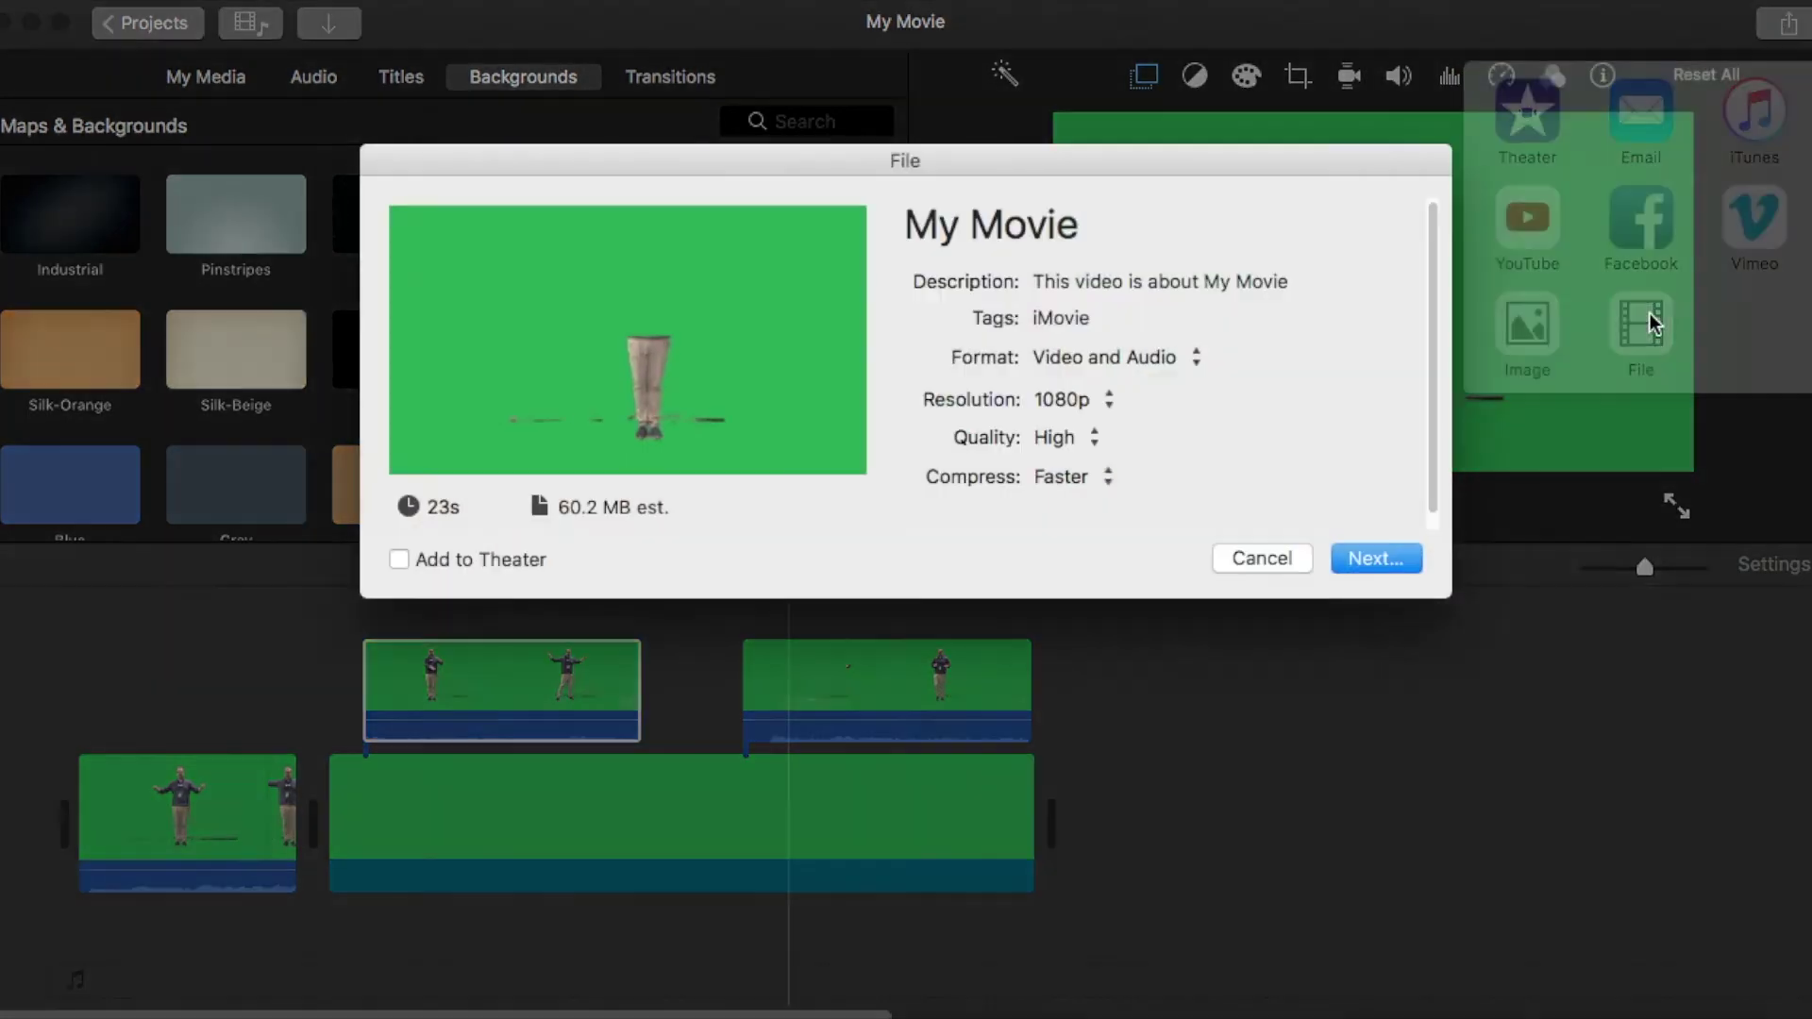
pyautogui.click(1377, 558)
pyautogui.write('cut 2')
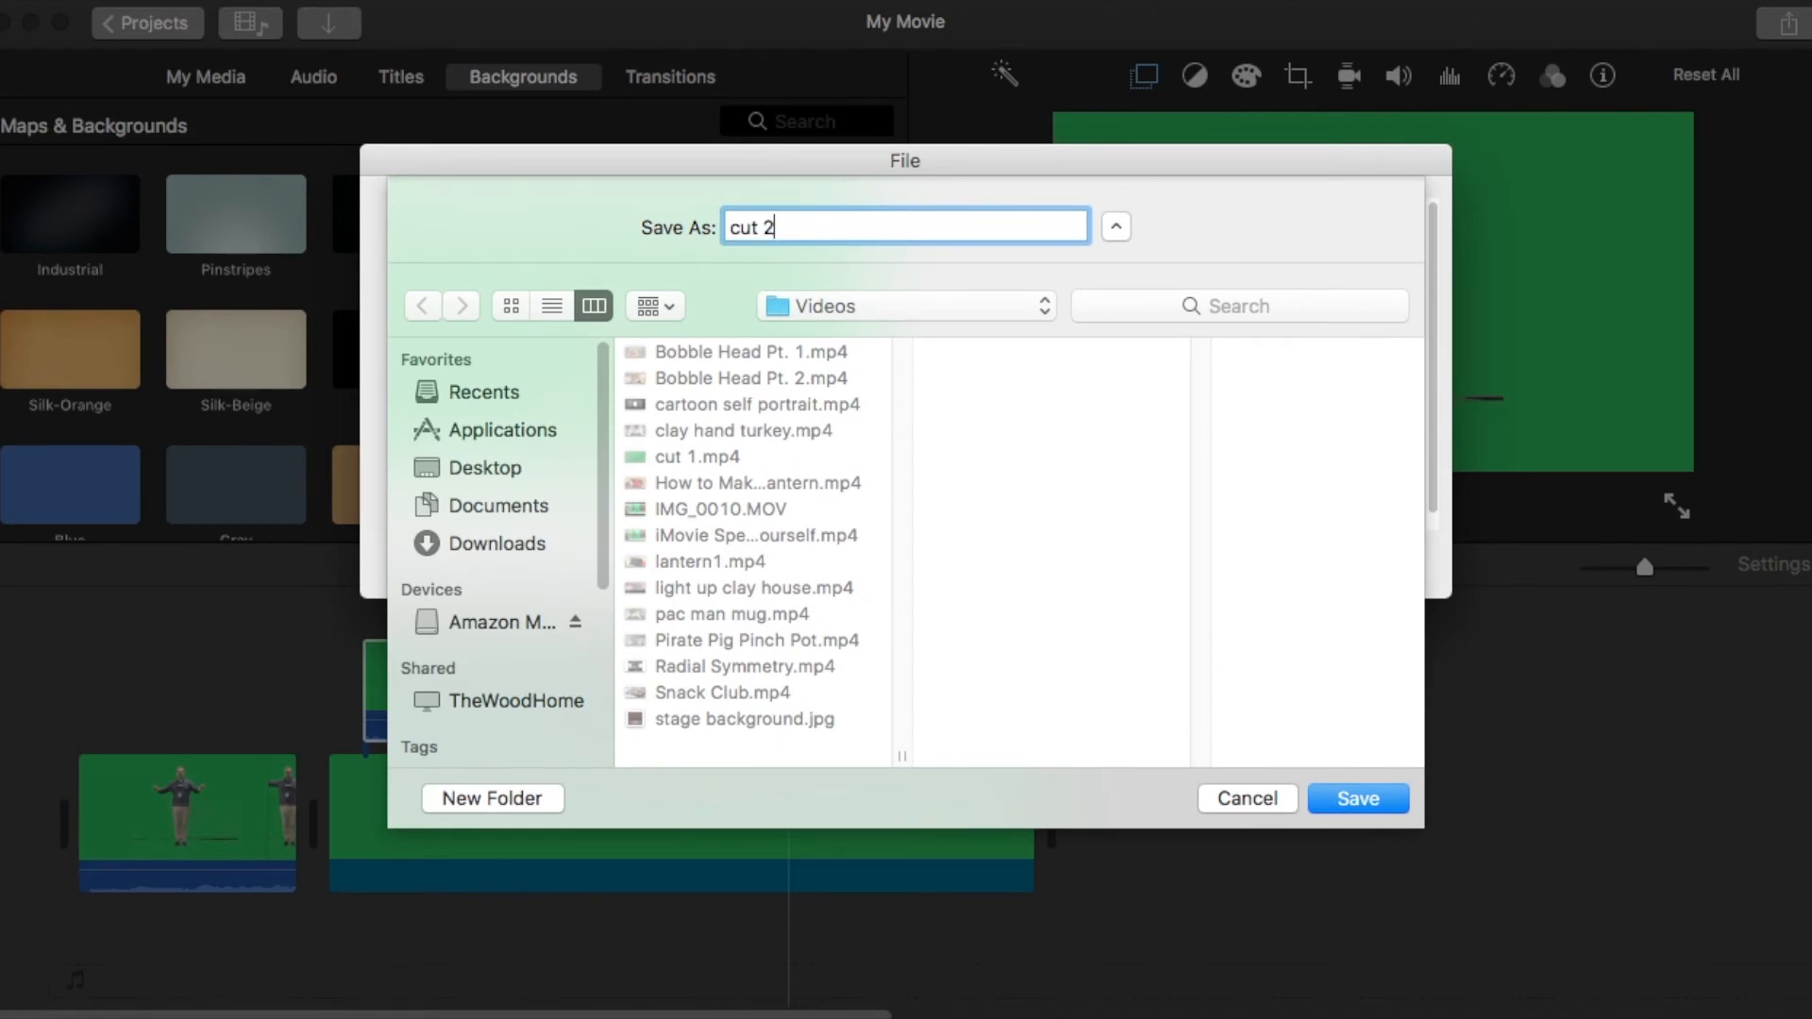
pyautogui.press('Return')
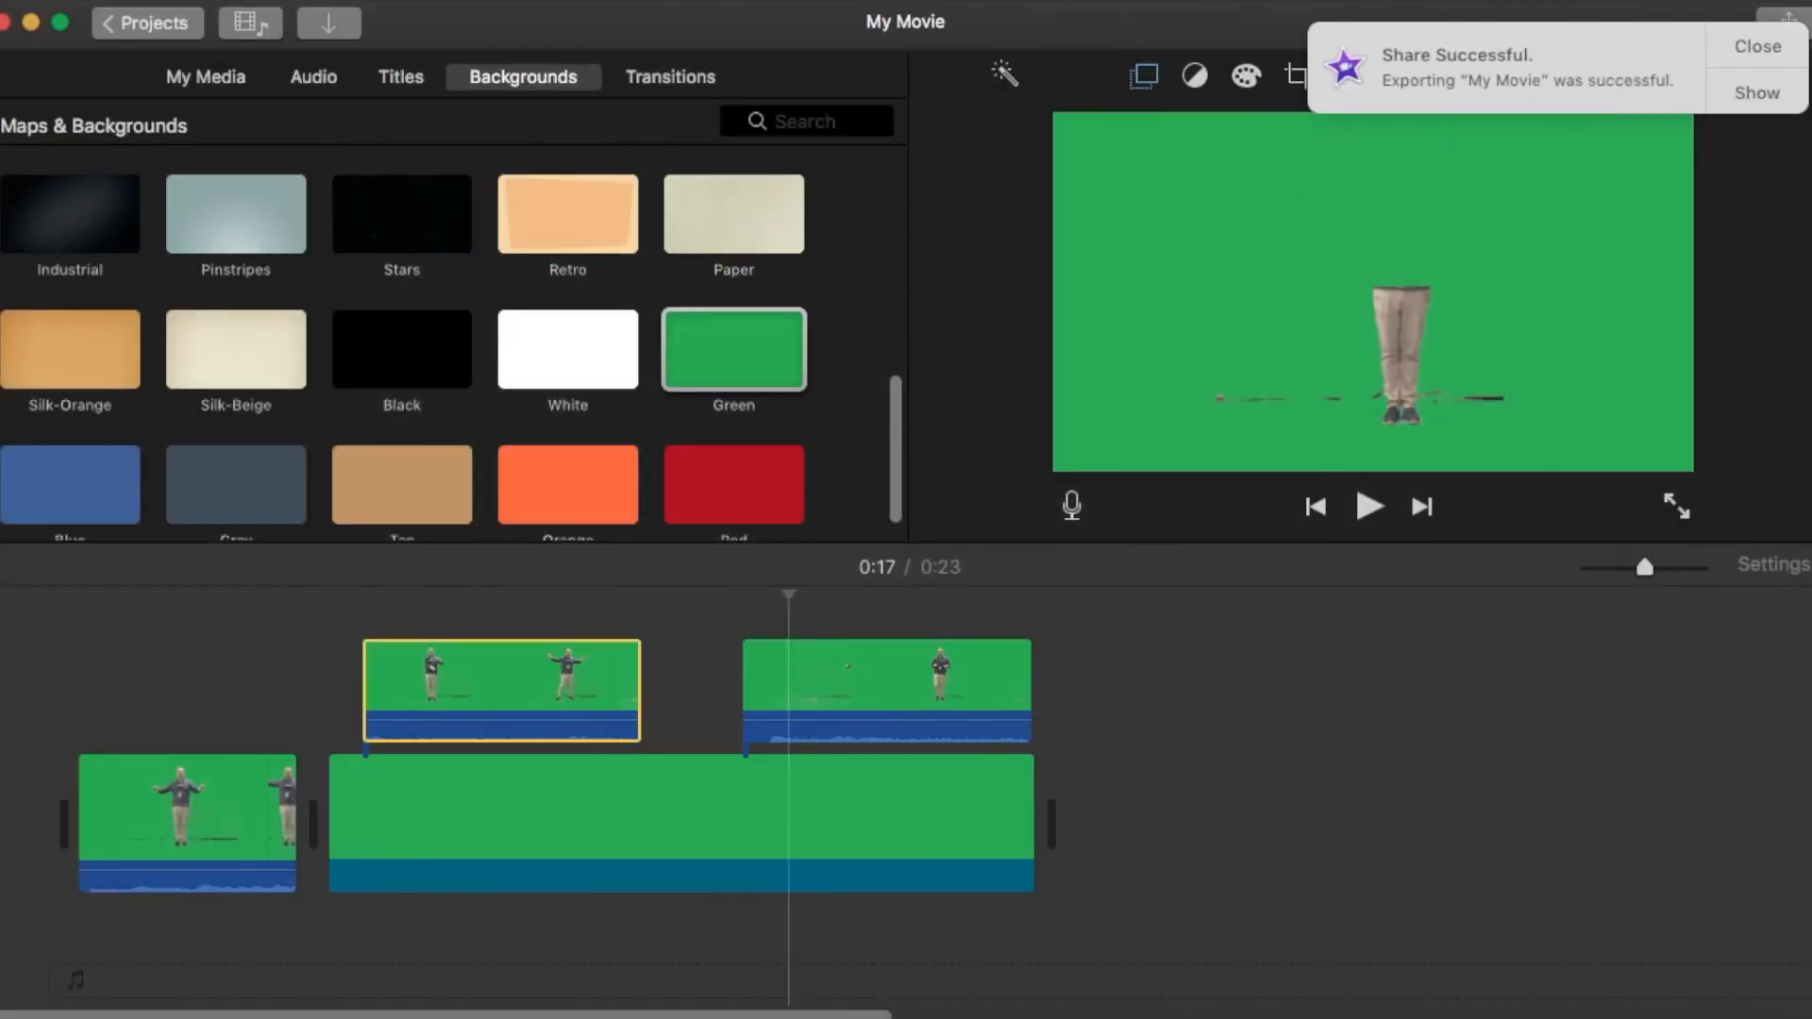
pyautogui.click(1762, 47)
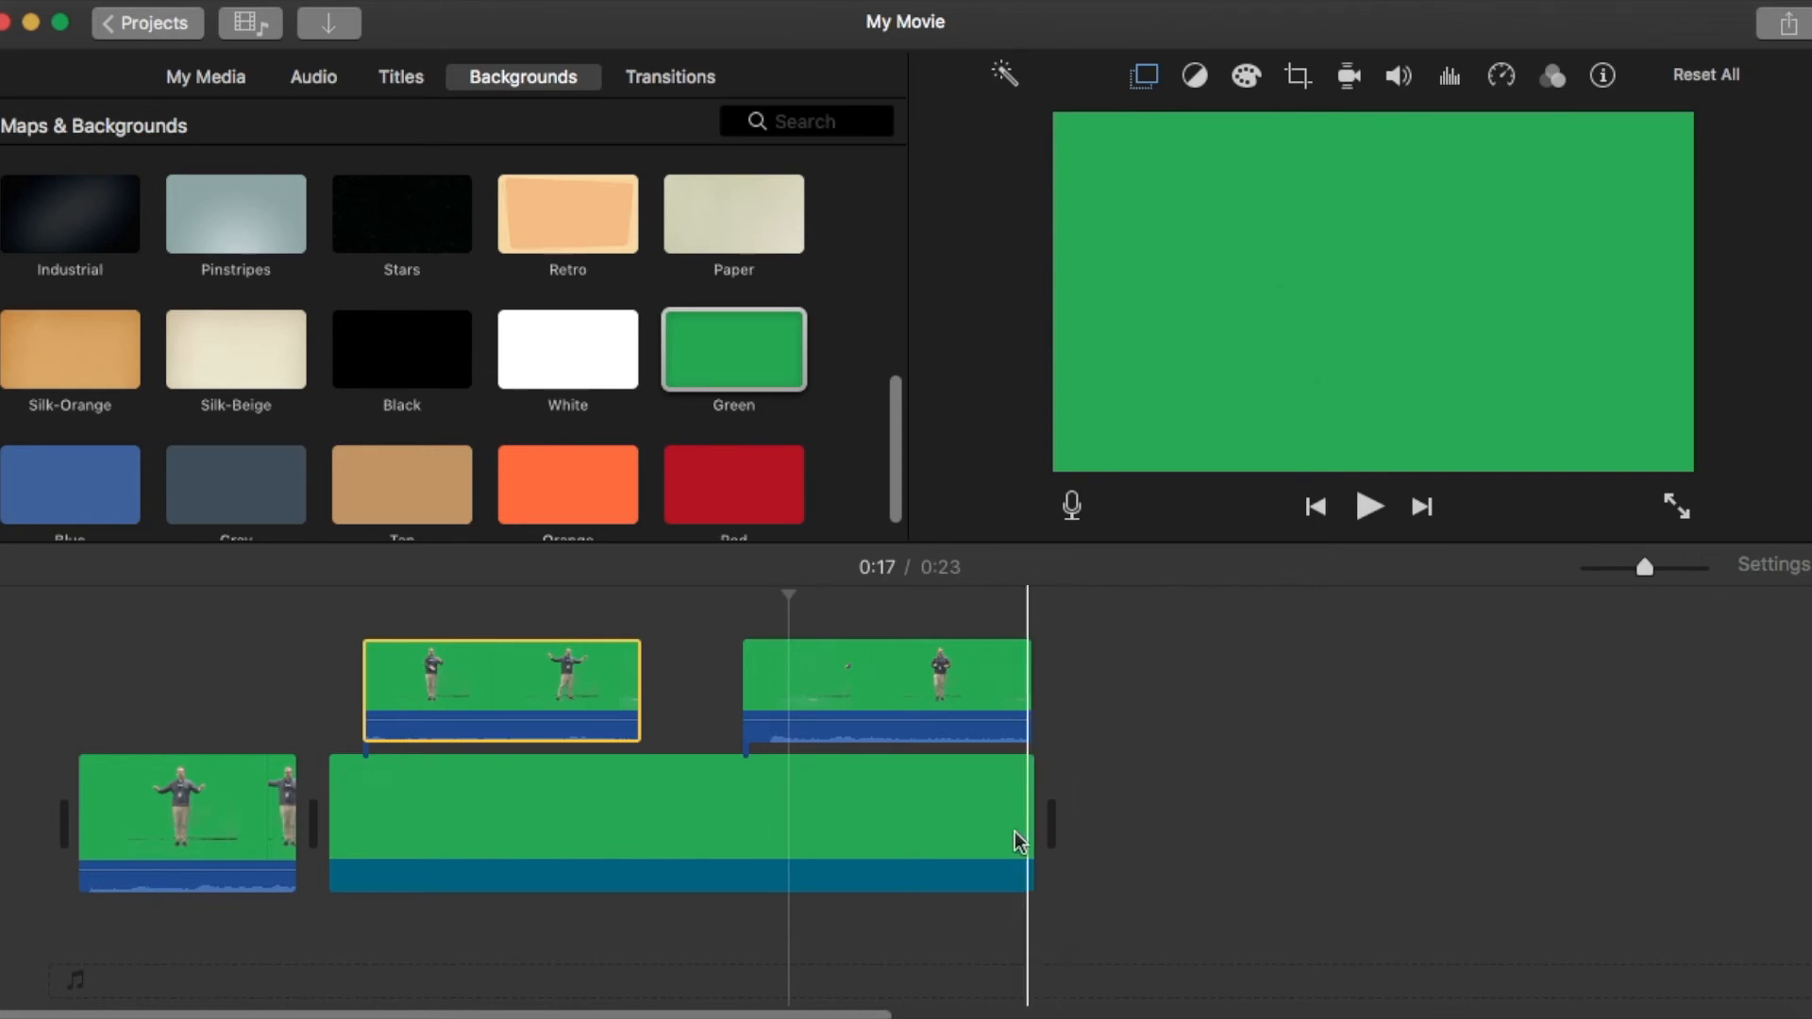
# - Delete the old clip with its overlays and add cut 2.mp4 to the timeline
pyautogui.click(989, 826)
pyautogui.press('Delete')
pyautogui.press('super+Tab')
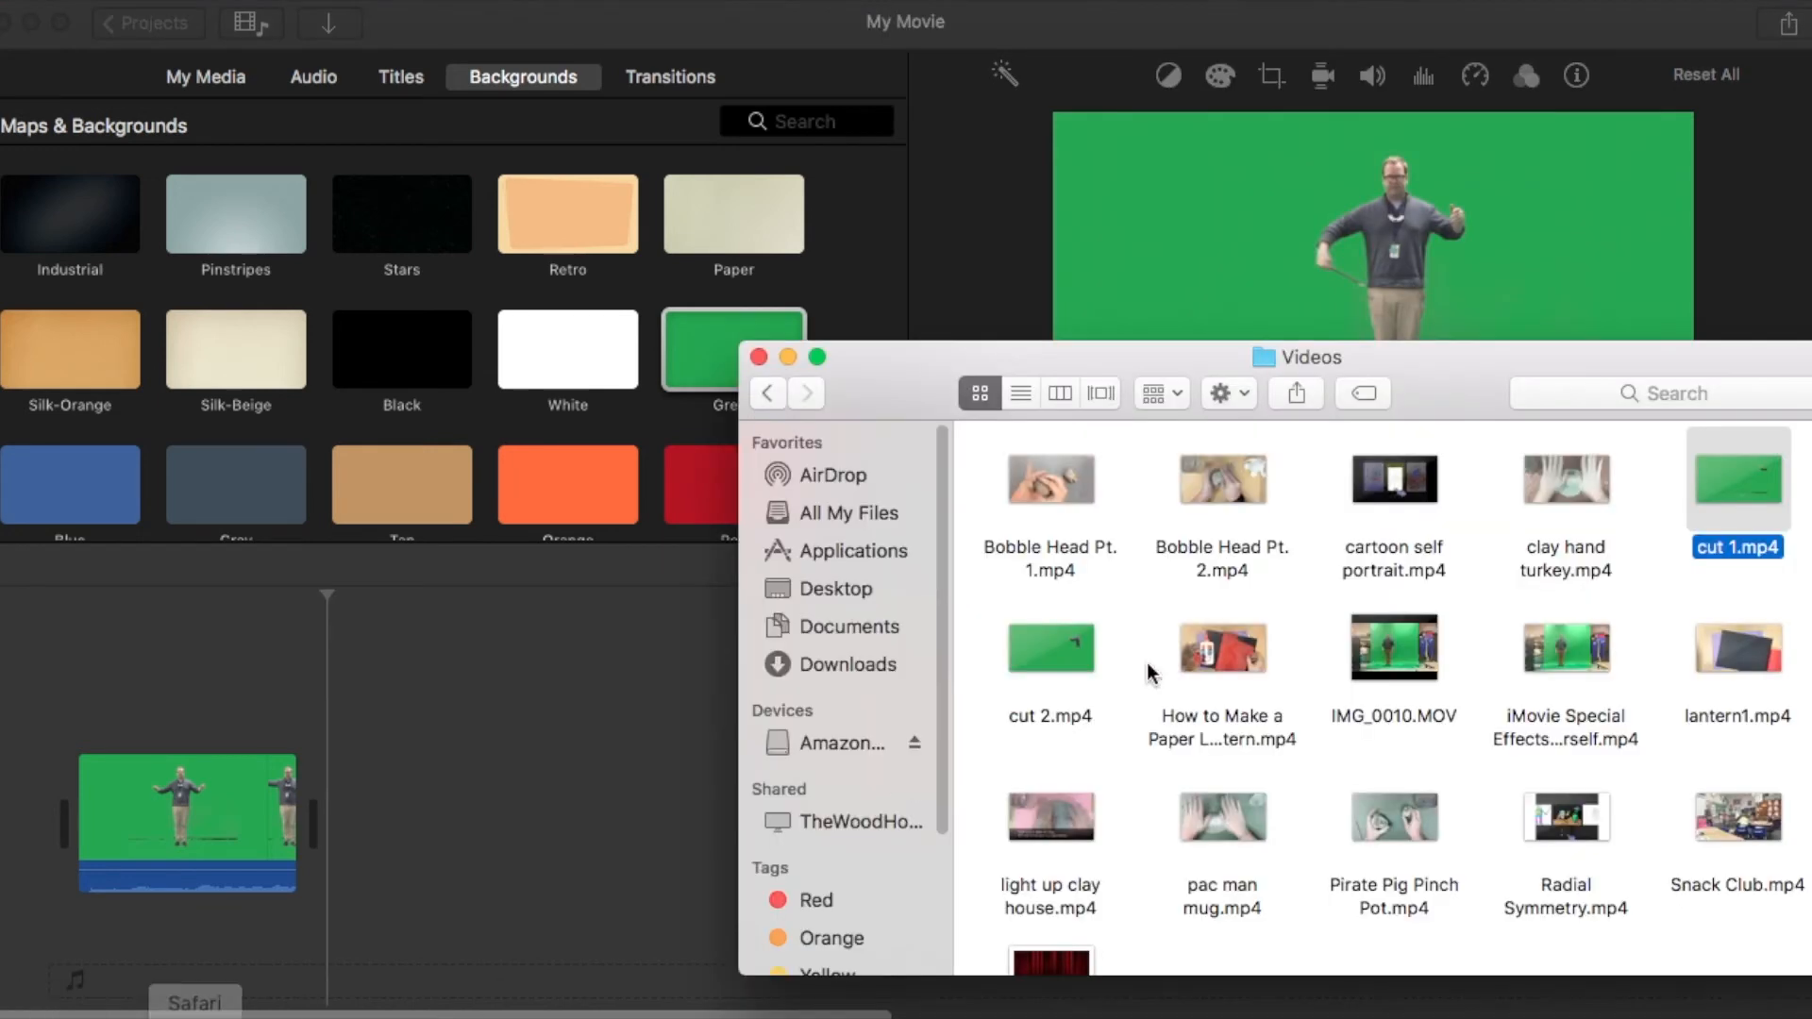
pyautogui.moveTo(1051, 648); pyautogui.dragTo(454, 807)
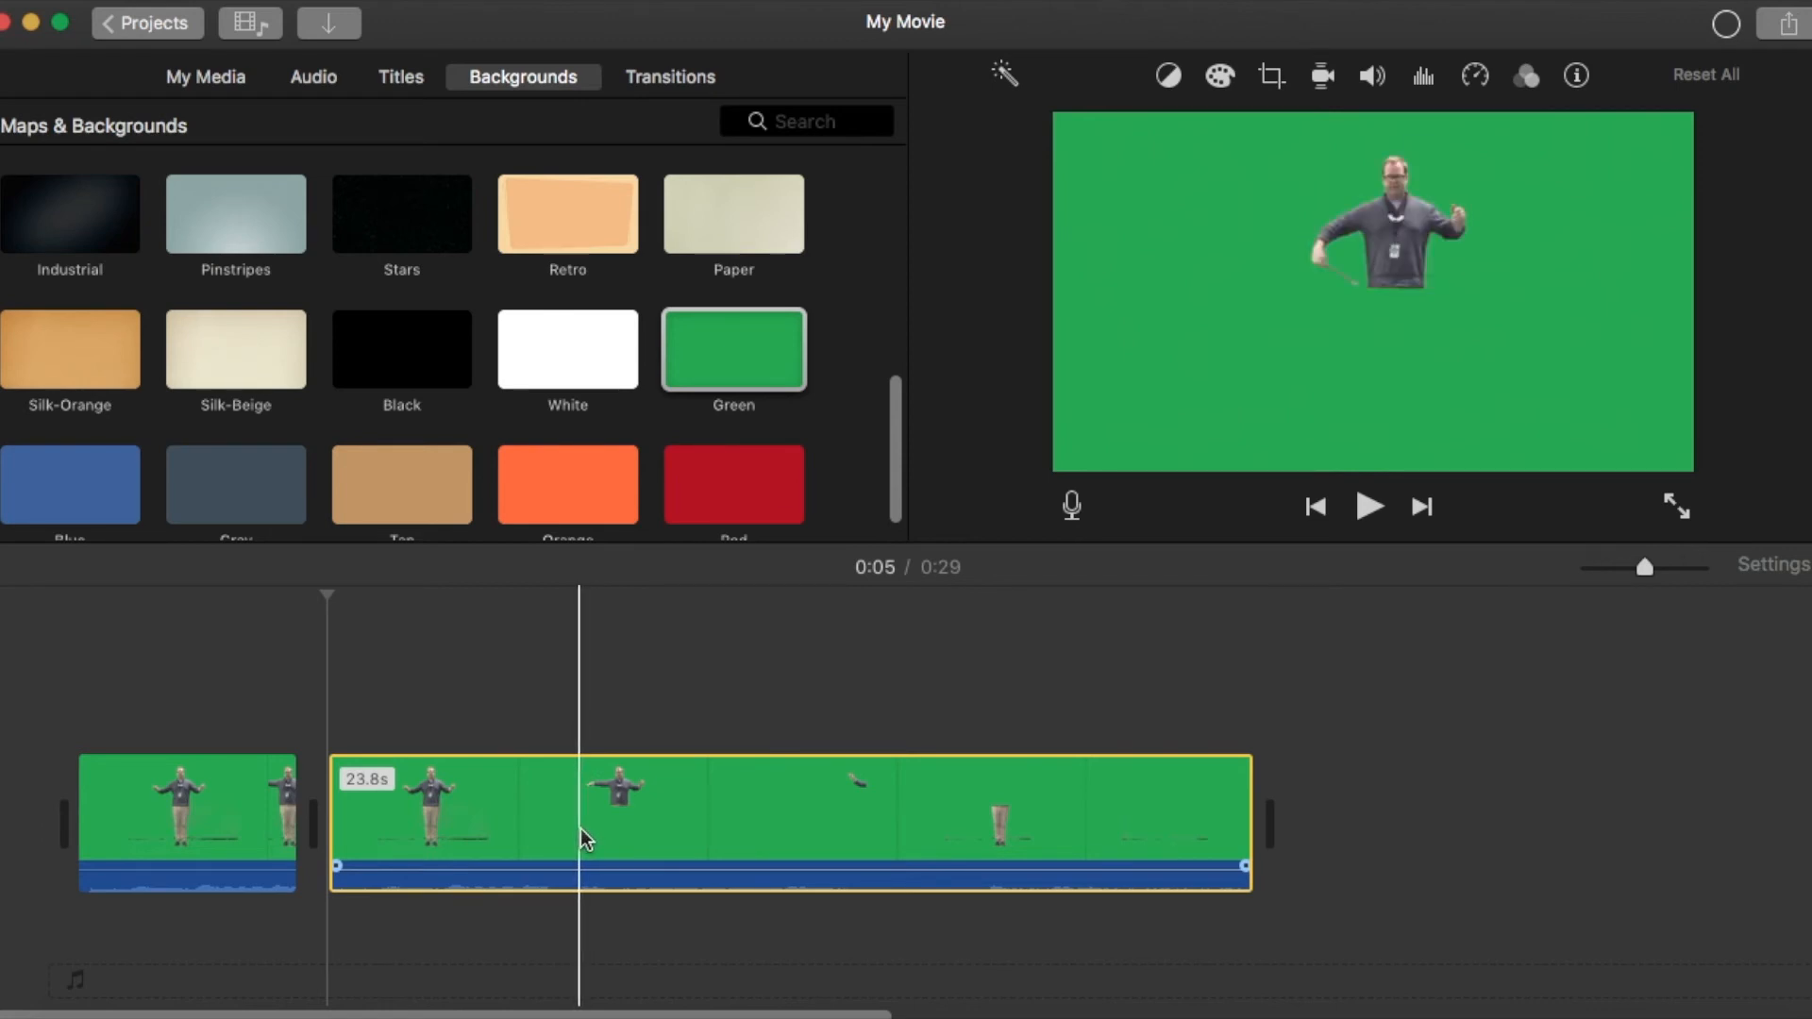
# - Cut away cut 2's opening, split it again and trim the last piece to a 6.8s legs section
pyautogui.click(581, 829)
pyautogui.press('super+b')
pyautogui.click(512, 828)
pyautogui.press('Delete')
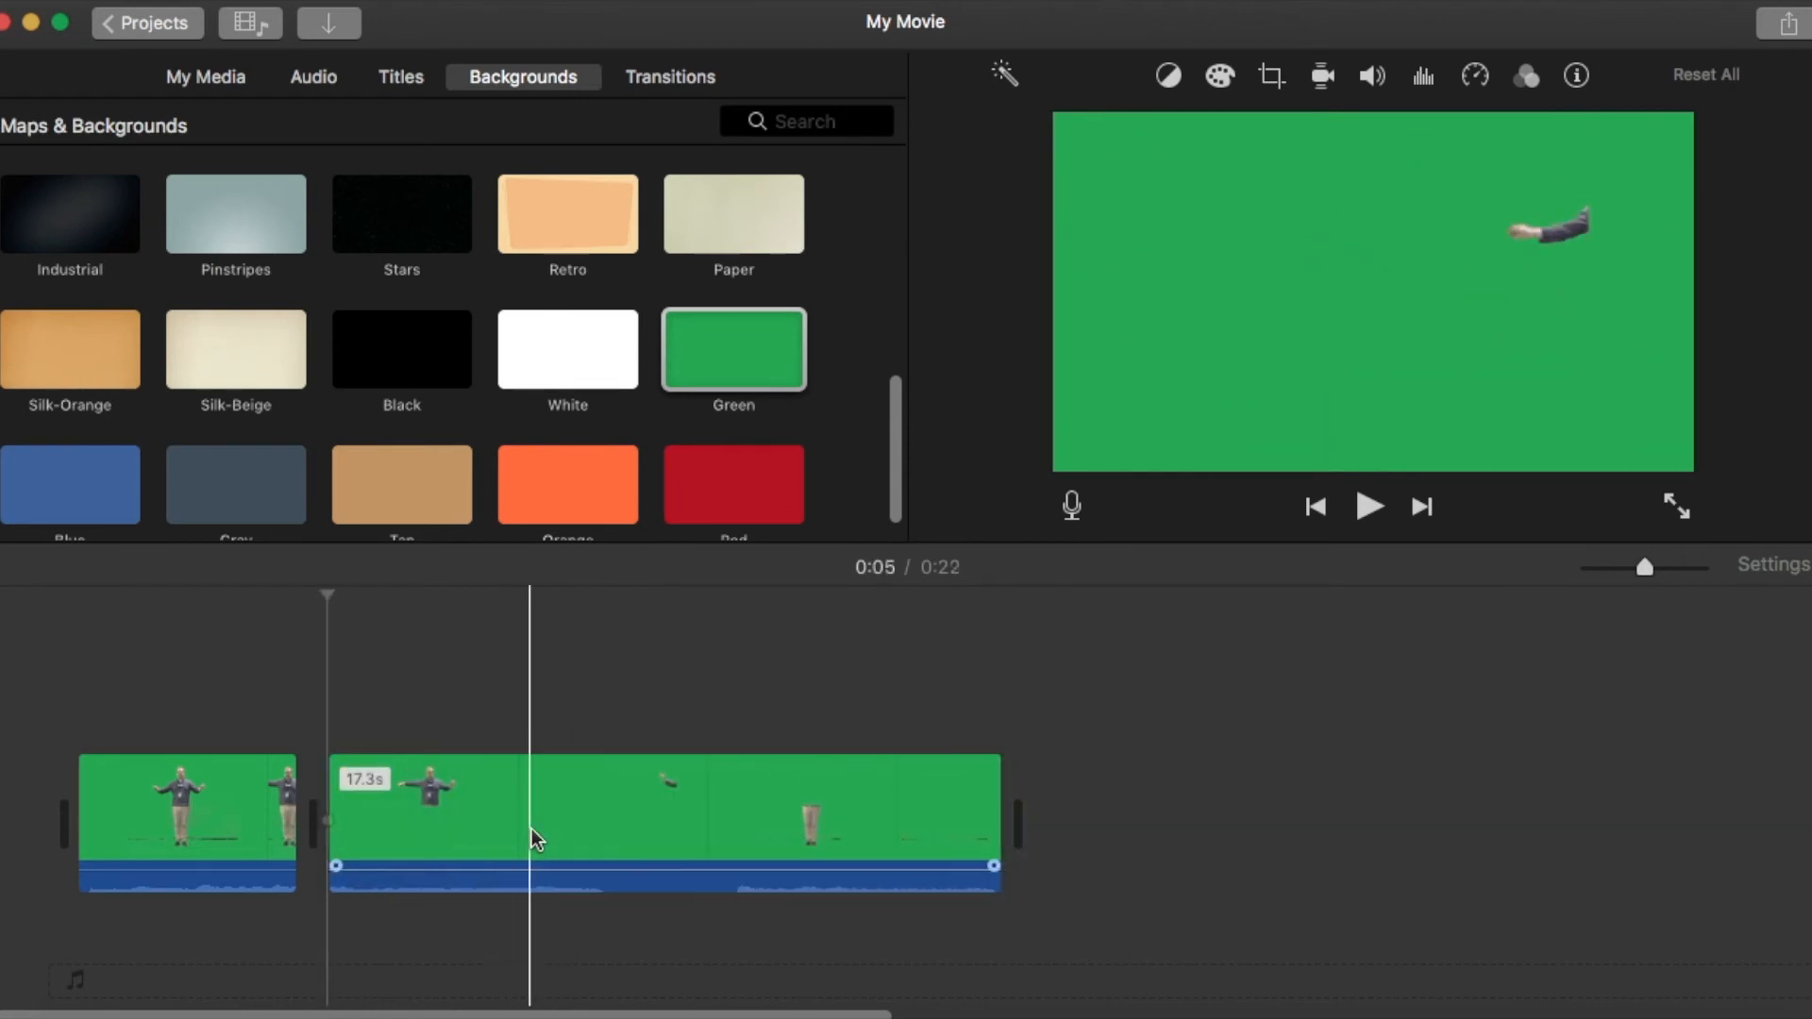
pyautogui.click(602, 818)
pyautogui.press('super+b')
pyautogui.moveTo(618, 816); pyautogui.dragTo(753, 813)
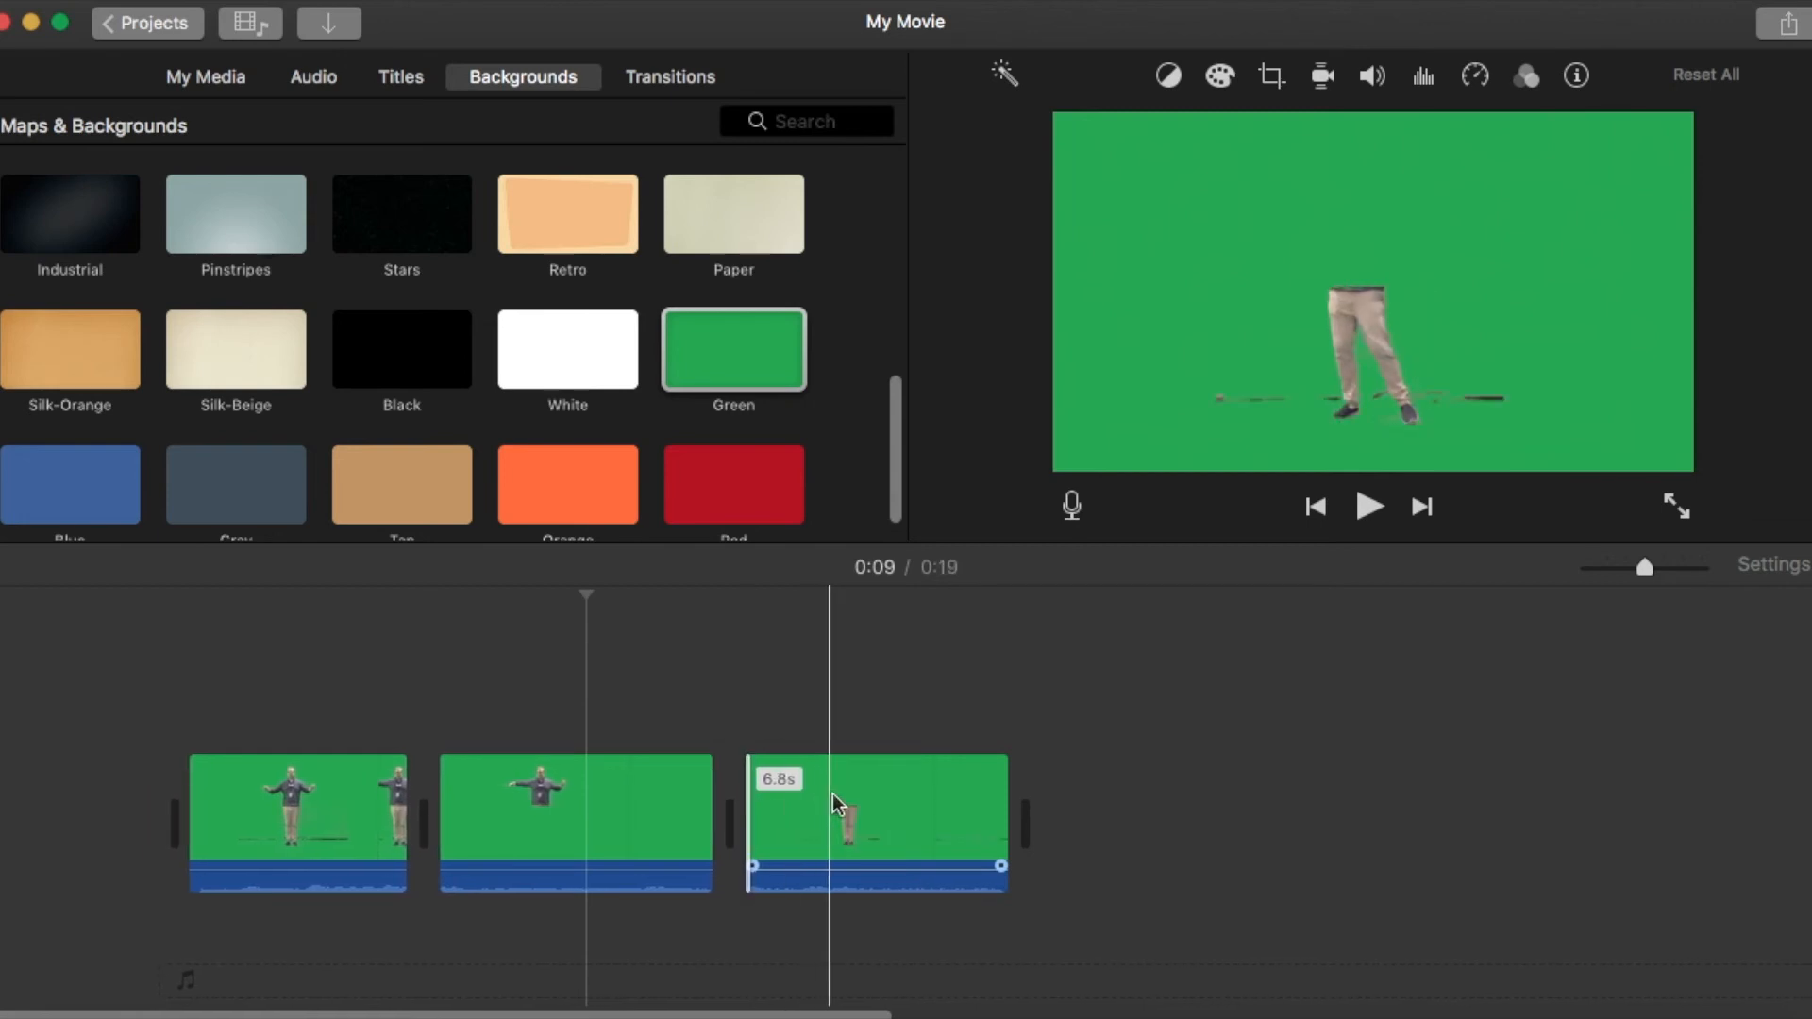
# - Layer the legs piece above the torso piece and set its overlay mode to Green/Blue Screen
pyautogui.moveTo(836, 805); pyautogui.dragTo(525, 649)
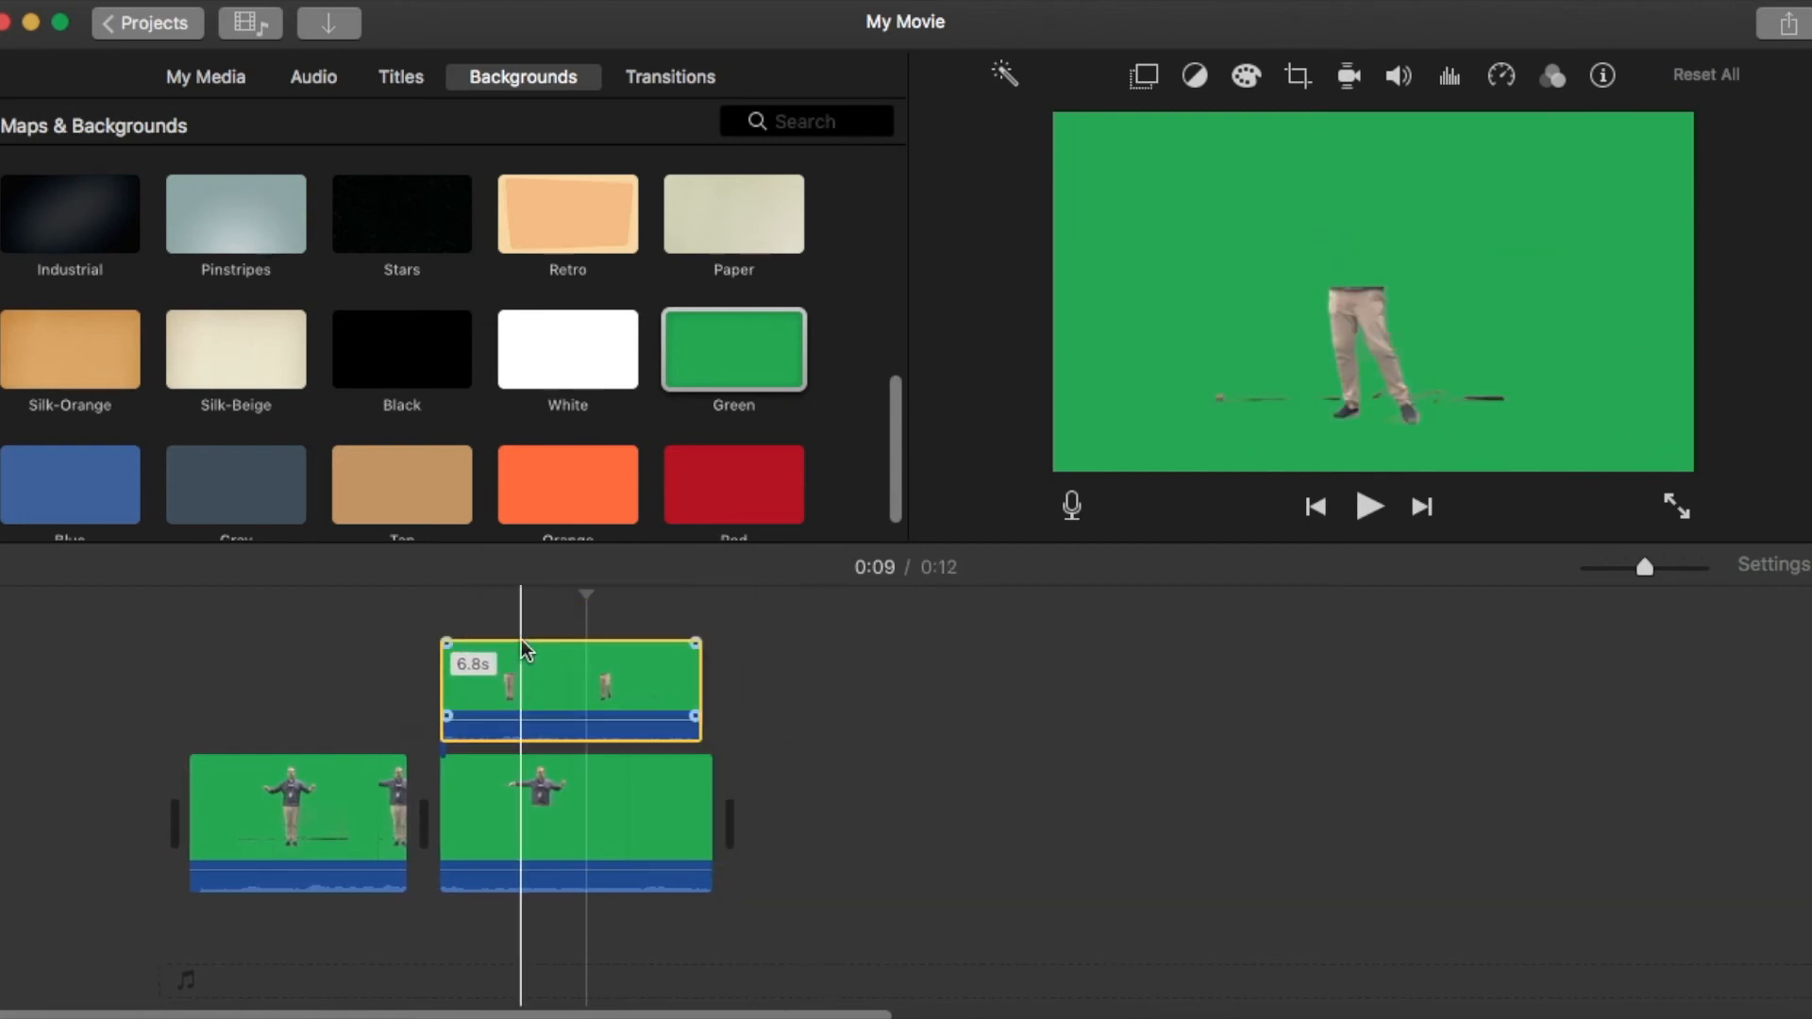
pyautogui.click(1145, 75)
pyautogui.click(1093, 131)
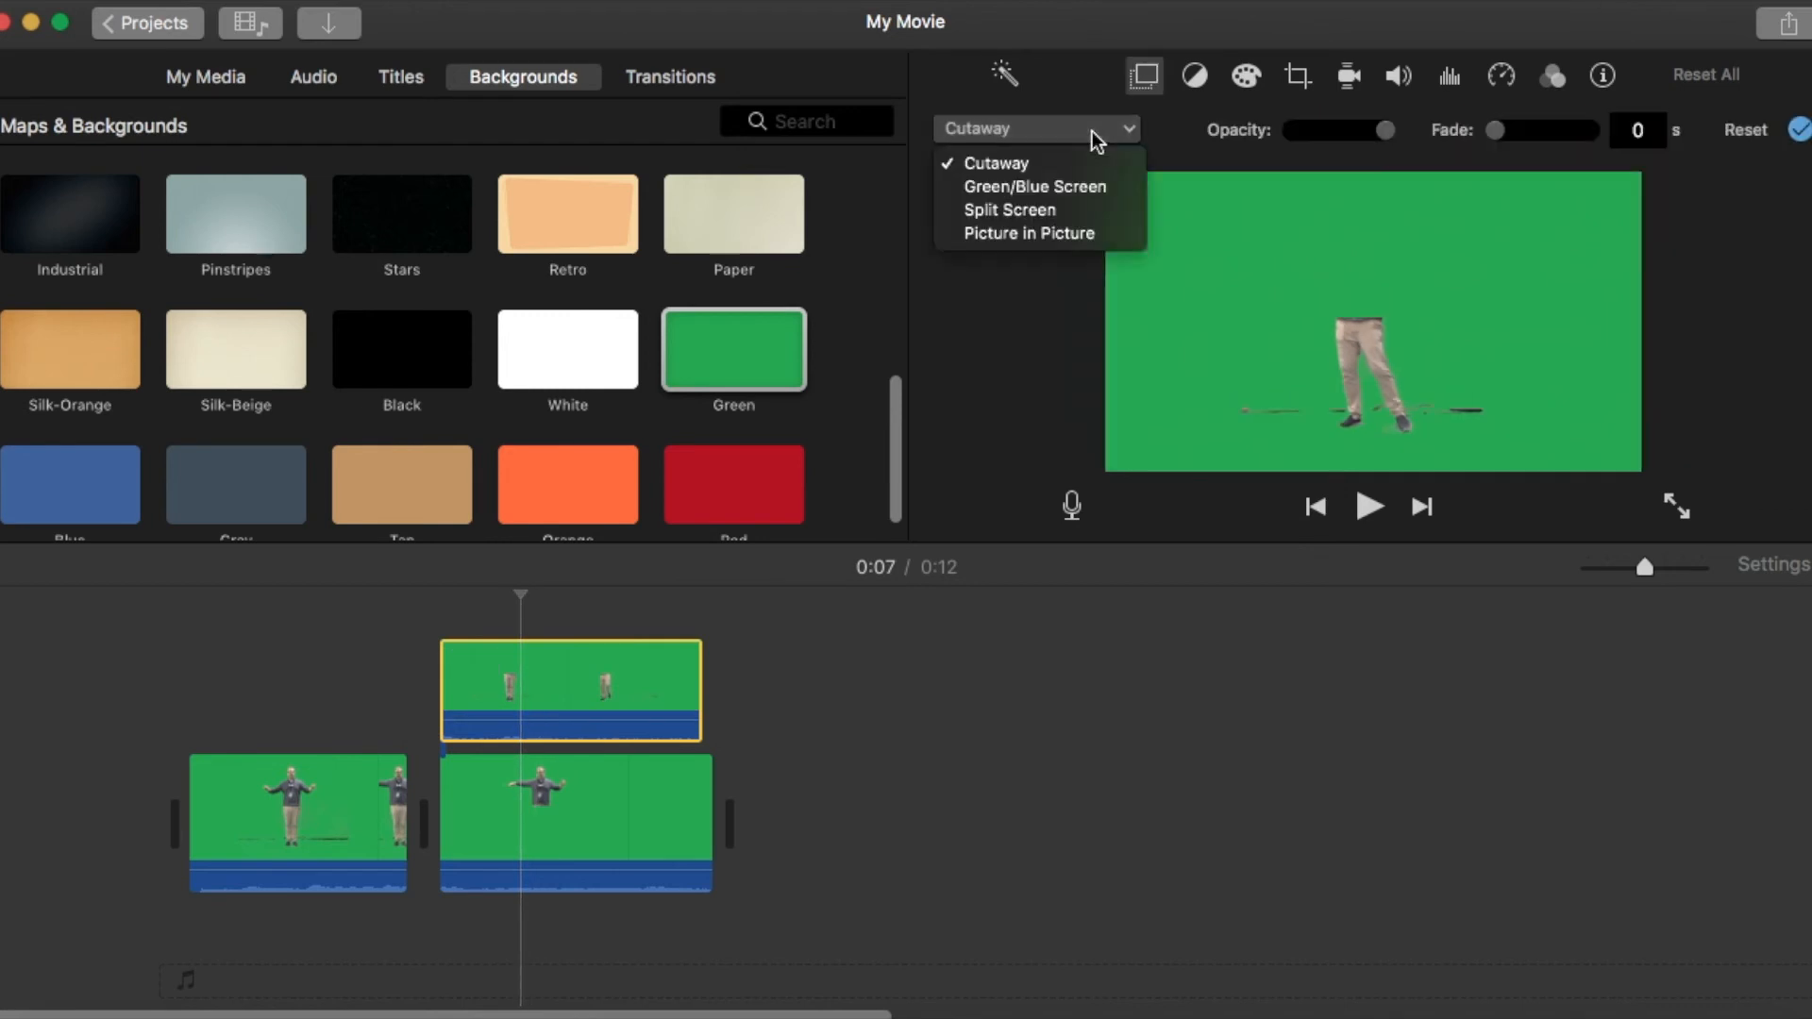
pyautogui.click(1035, 186)
# - Preview the composite, lower the torso piece's volume to 0% and play it back
pyautogui.click(392, 668)
pyautogui.press('space')
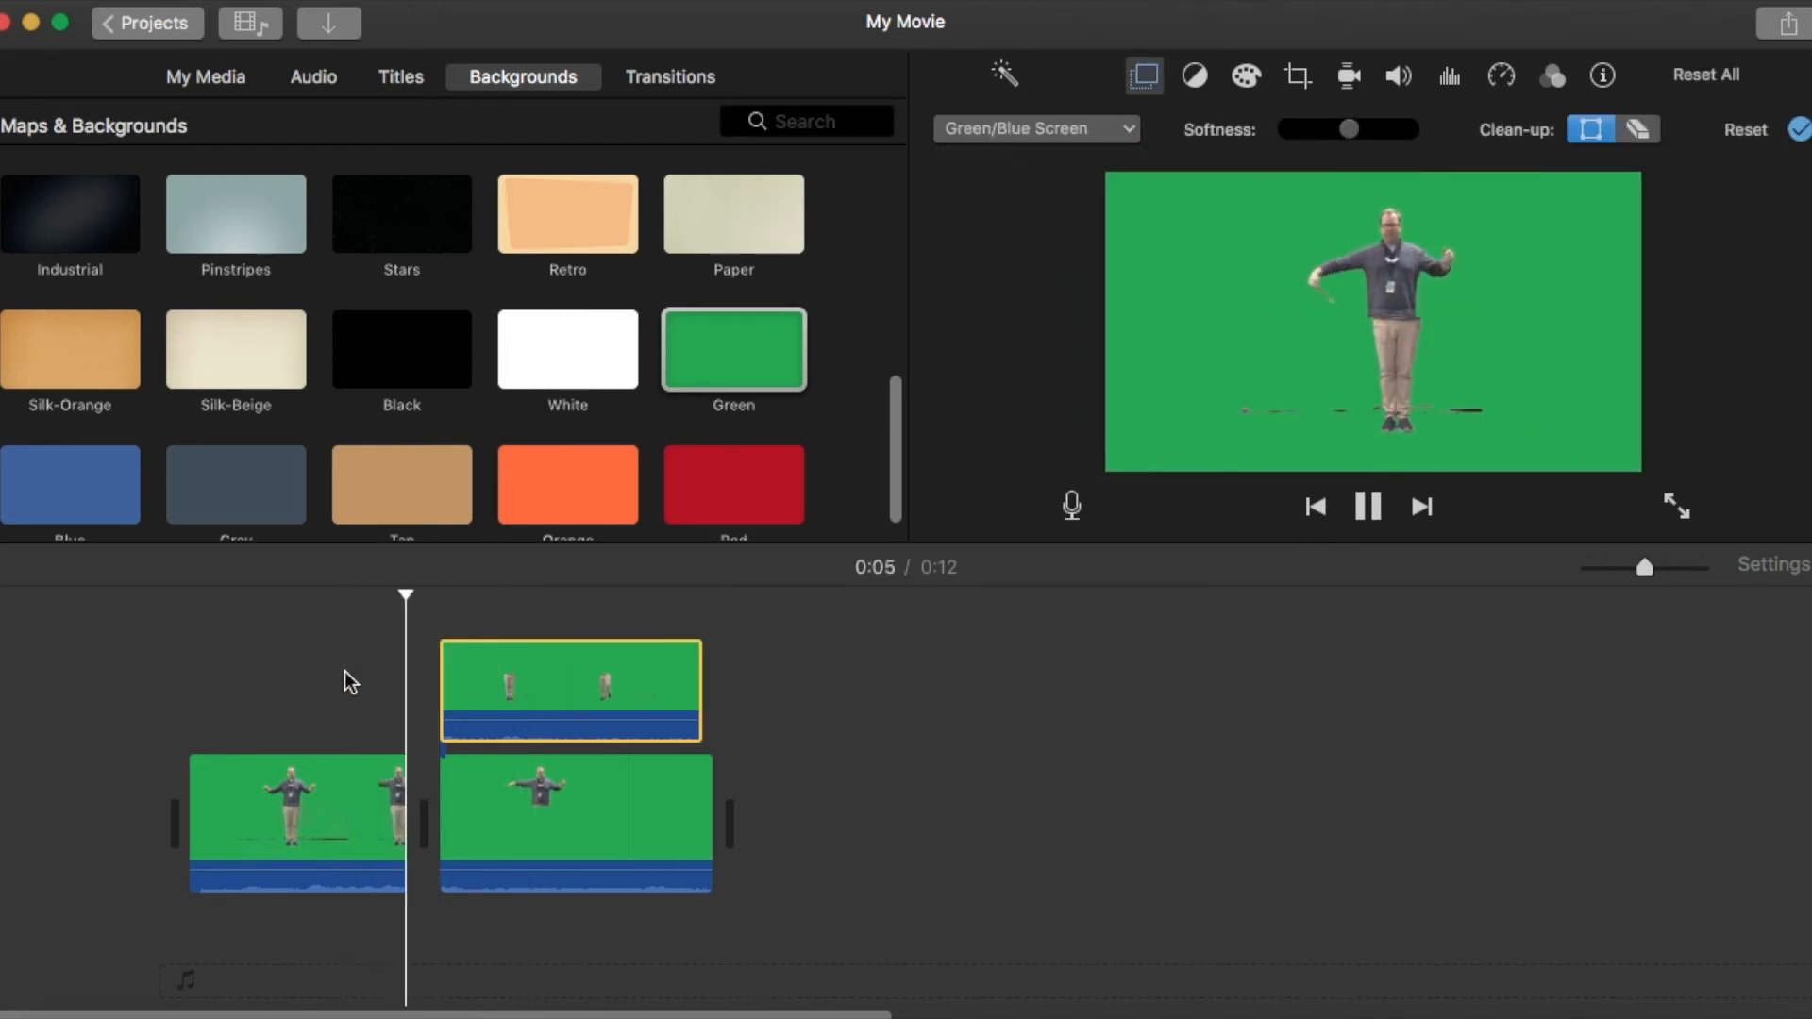
pyautogui.click(487, 875)
pyautogui.moveTo(489, 864); pyautogui.dragTo(492, 928)
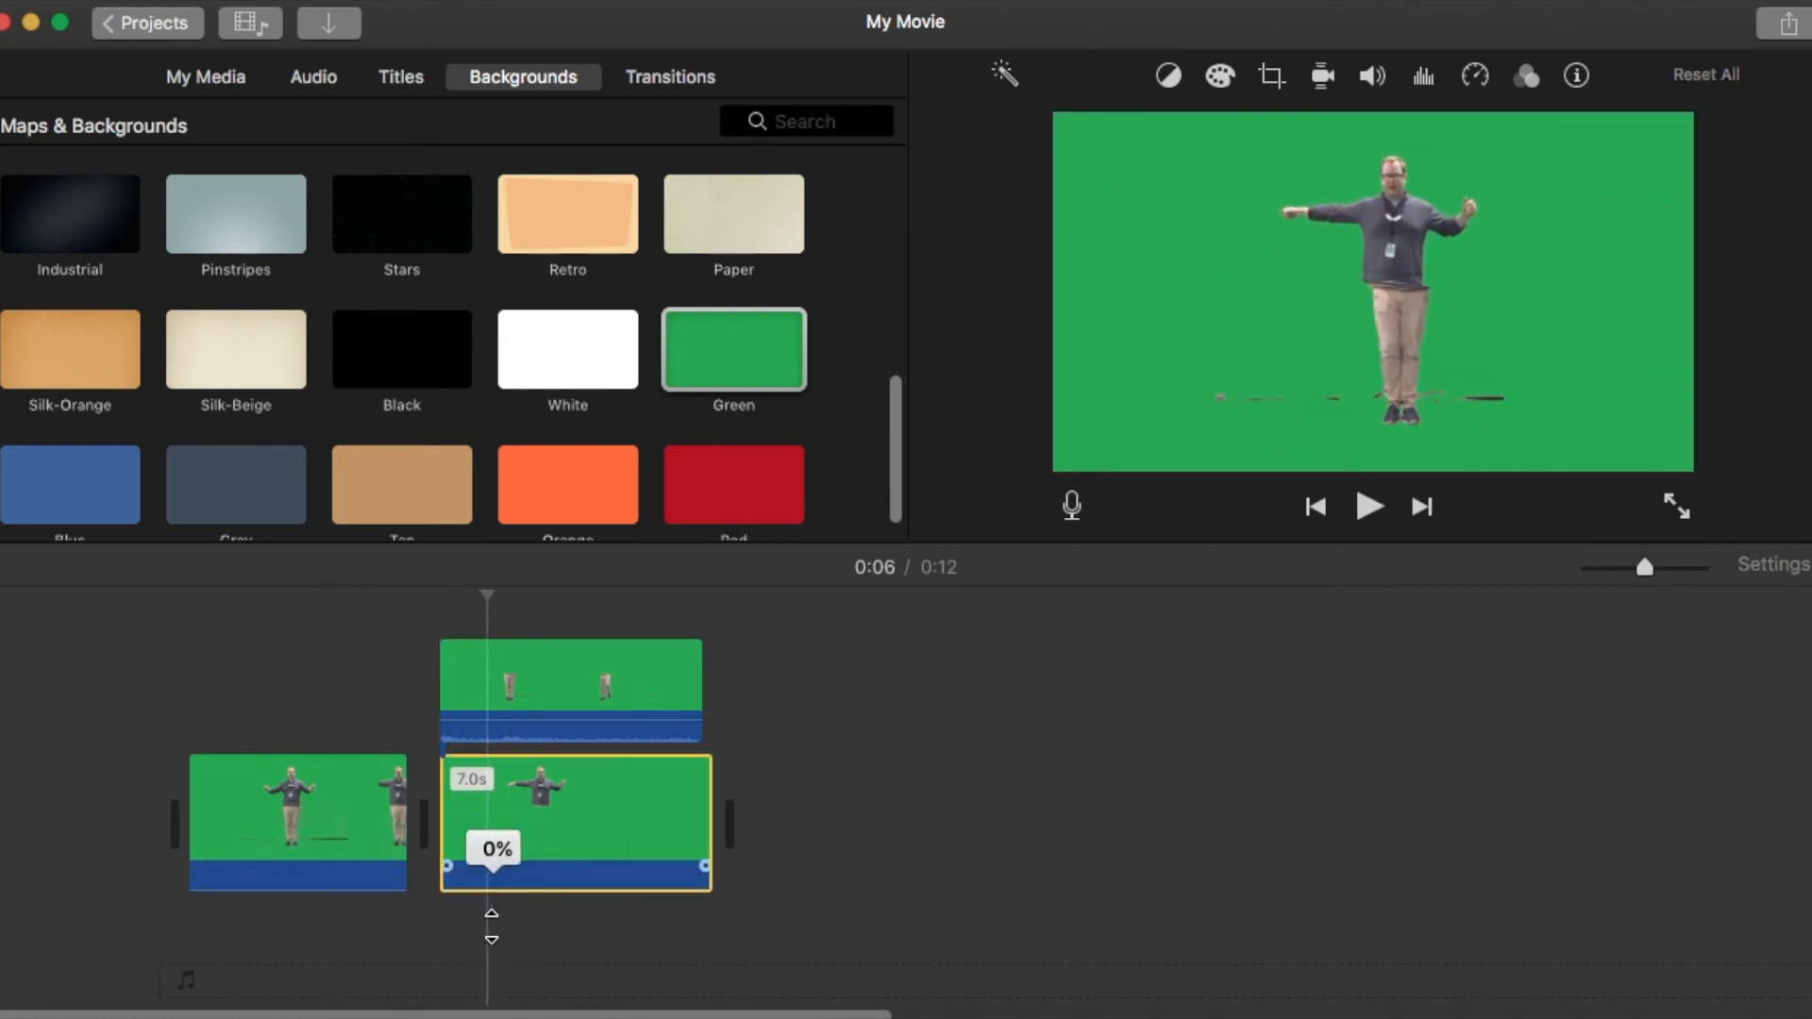
pyautogui.press('space')
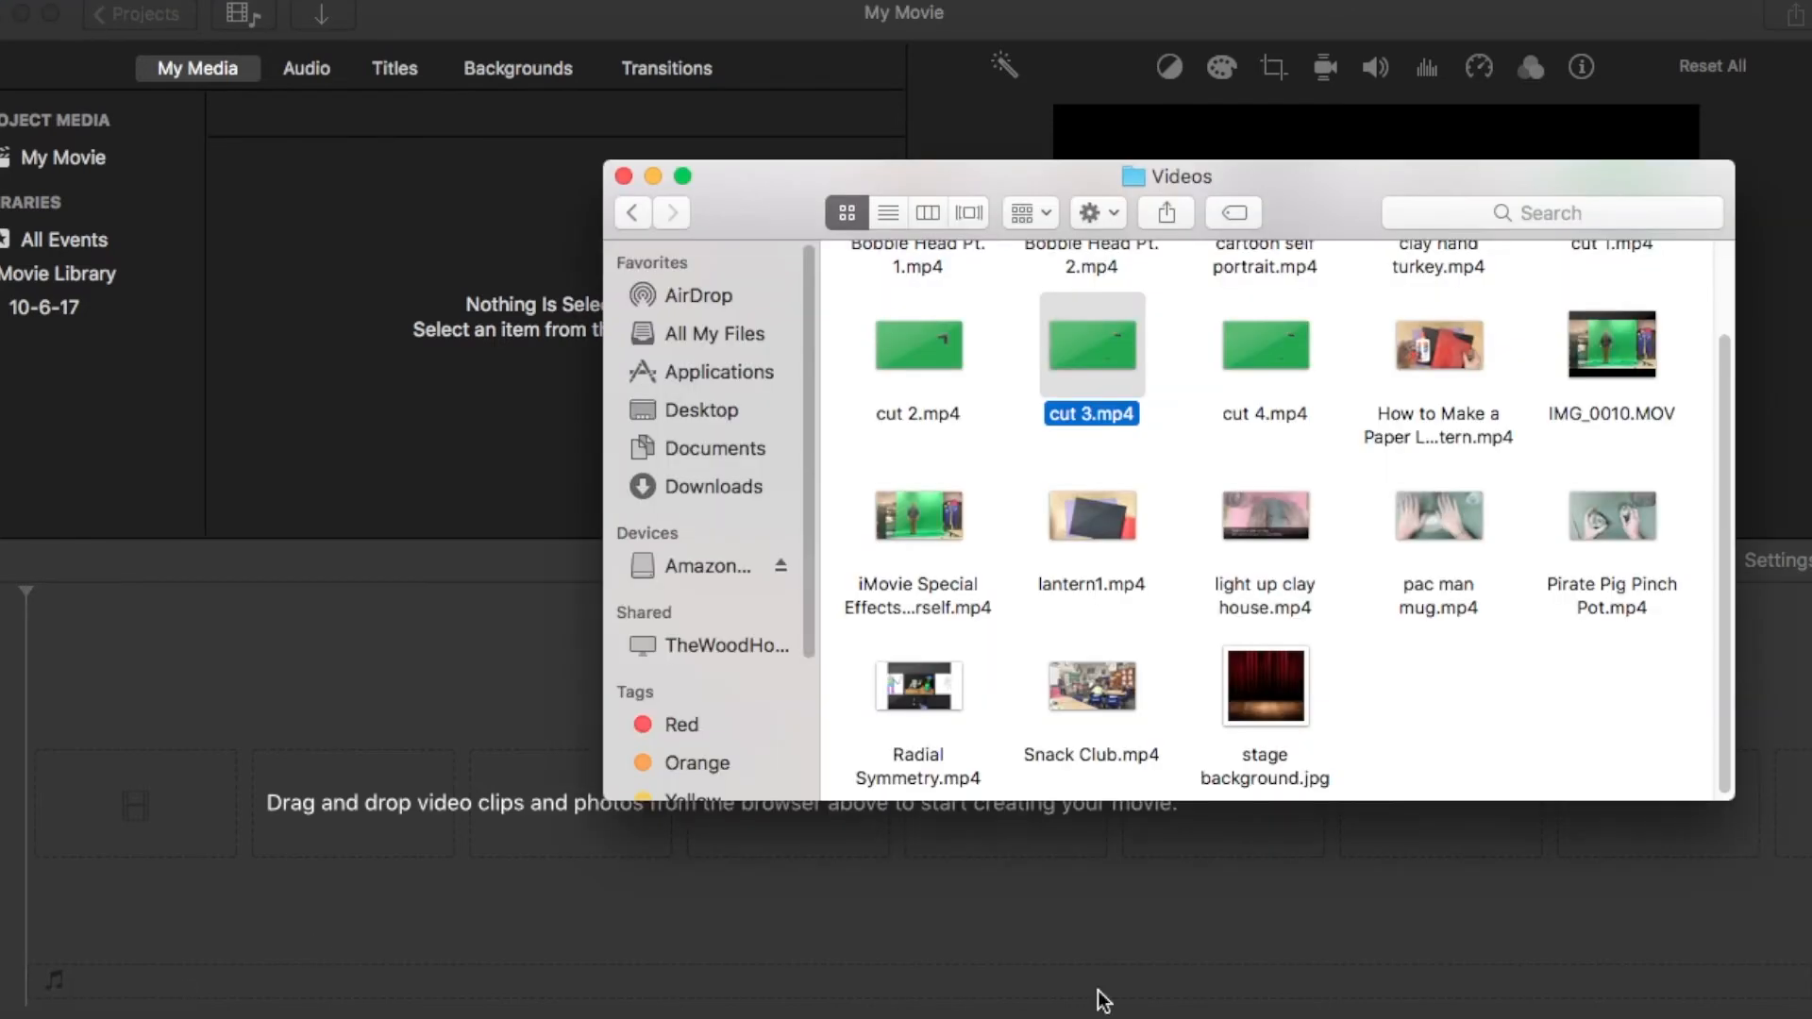
# - Add stage background.jpg with cut 3.mp4 above it, trim cut 3's start and lengthen the backdrop
pyautogui.moveTo(1259, 675); pyautogui.dragTo(138, 807)
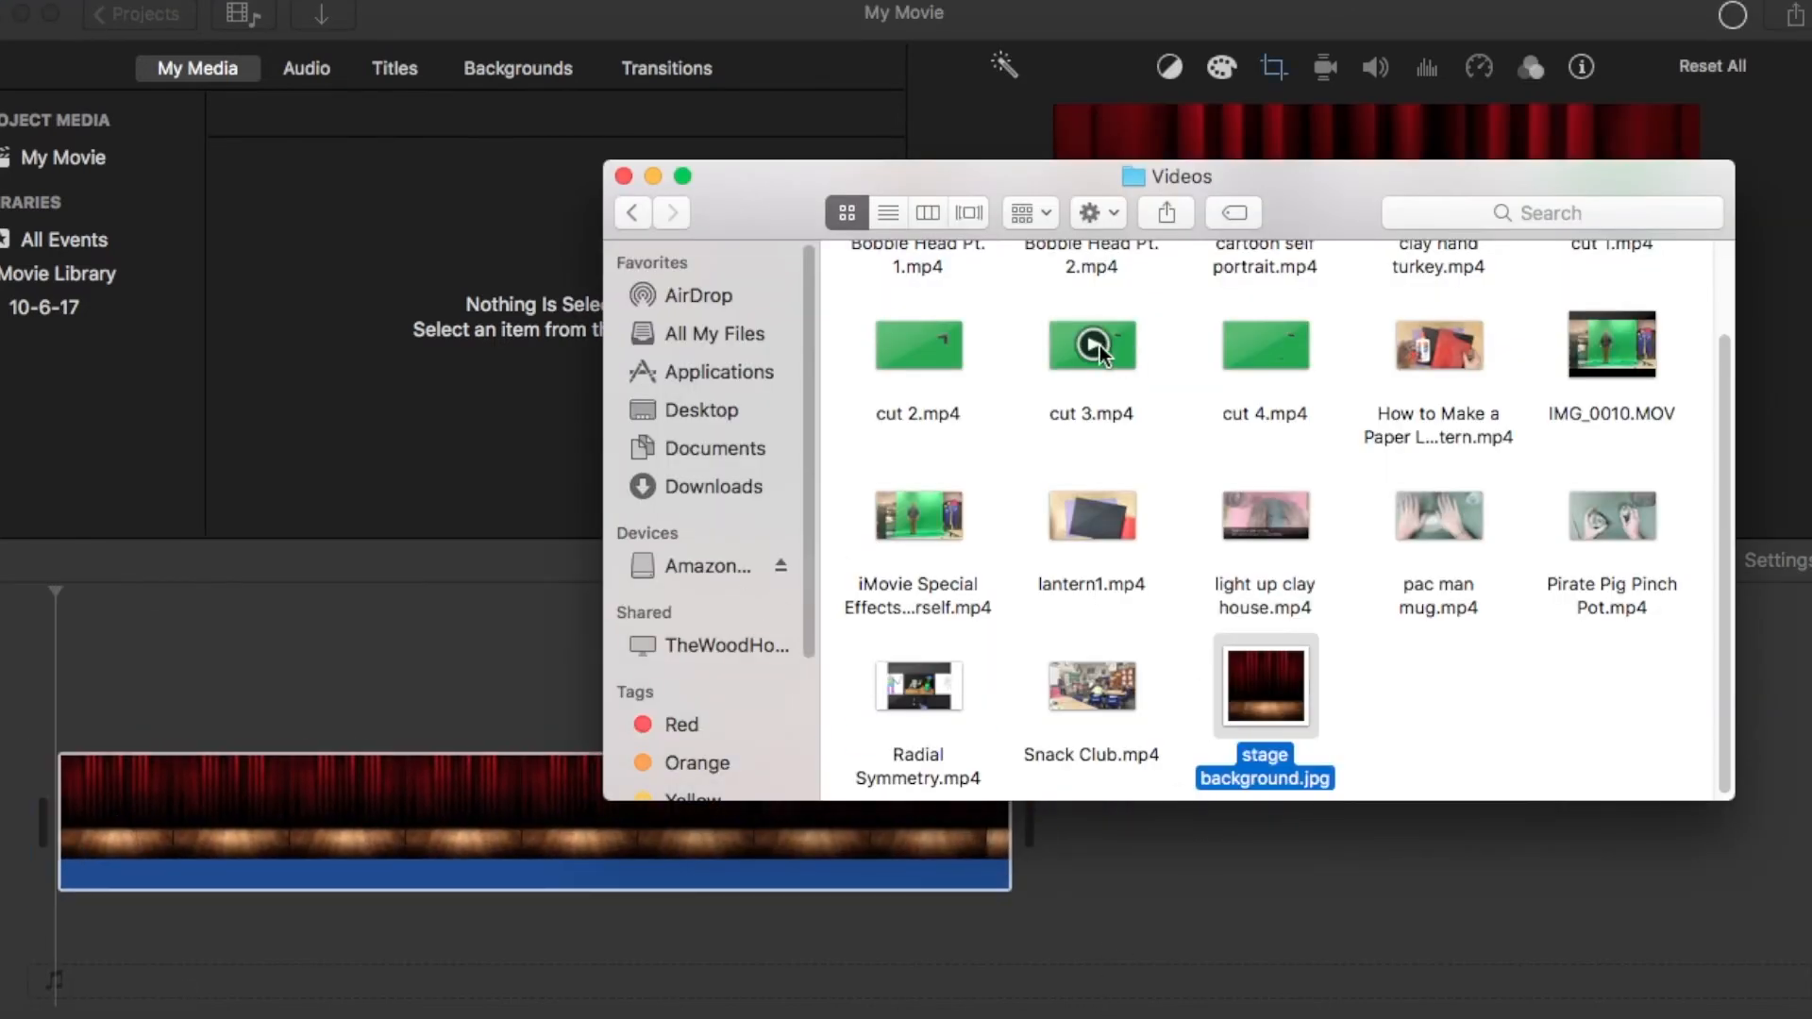
pyautogui.moveTo(1100, 342); pyautogui.dragTo(130, 666)
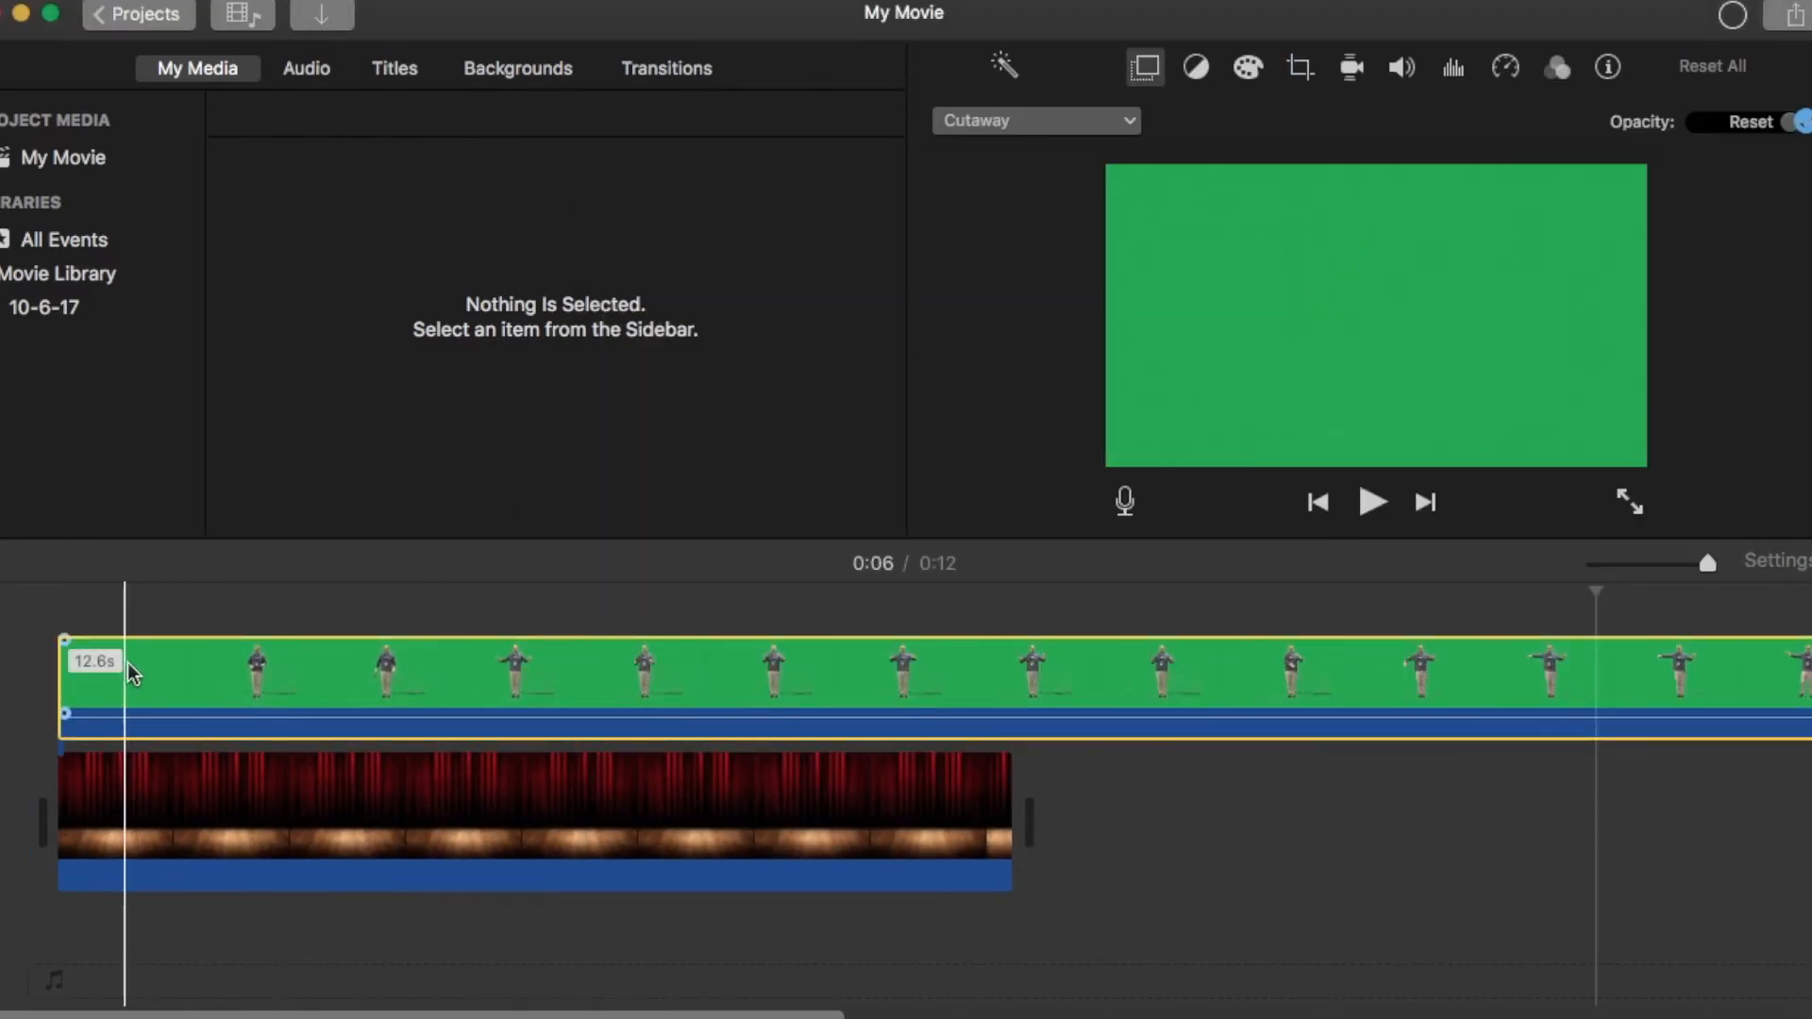
pyautogui.moveTo(65, 679); pyautogui.dragTo(212, 676)
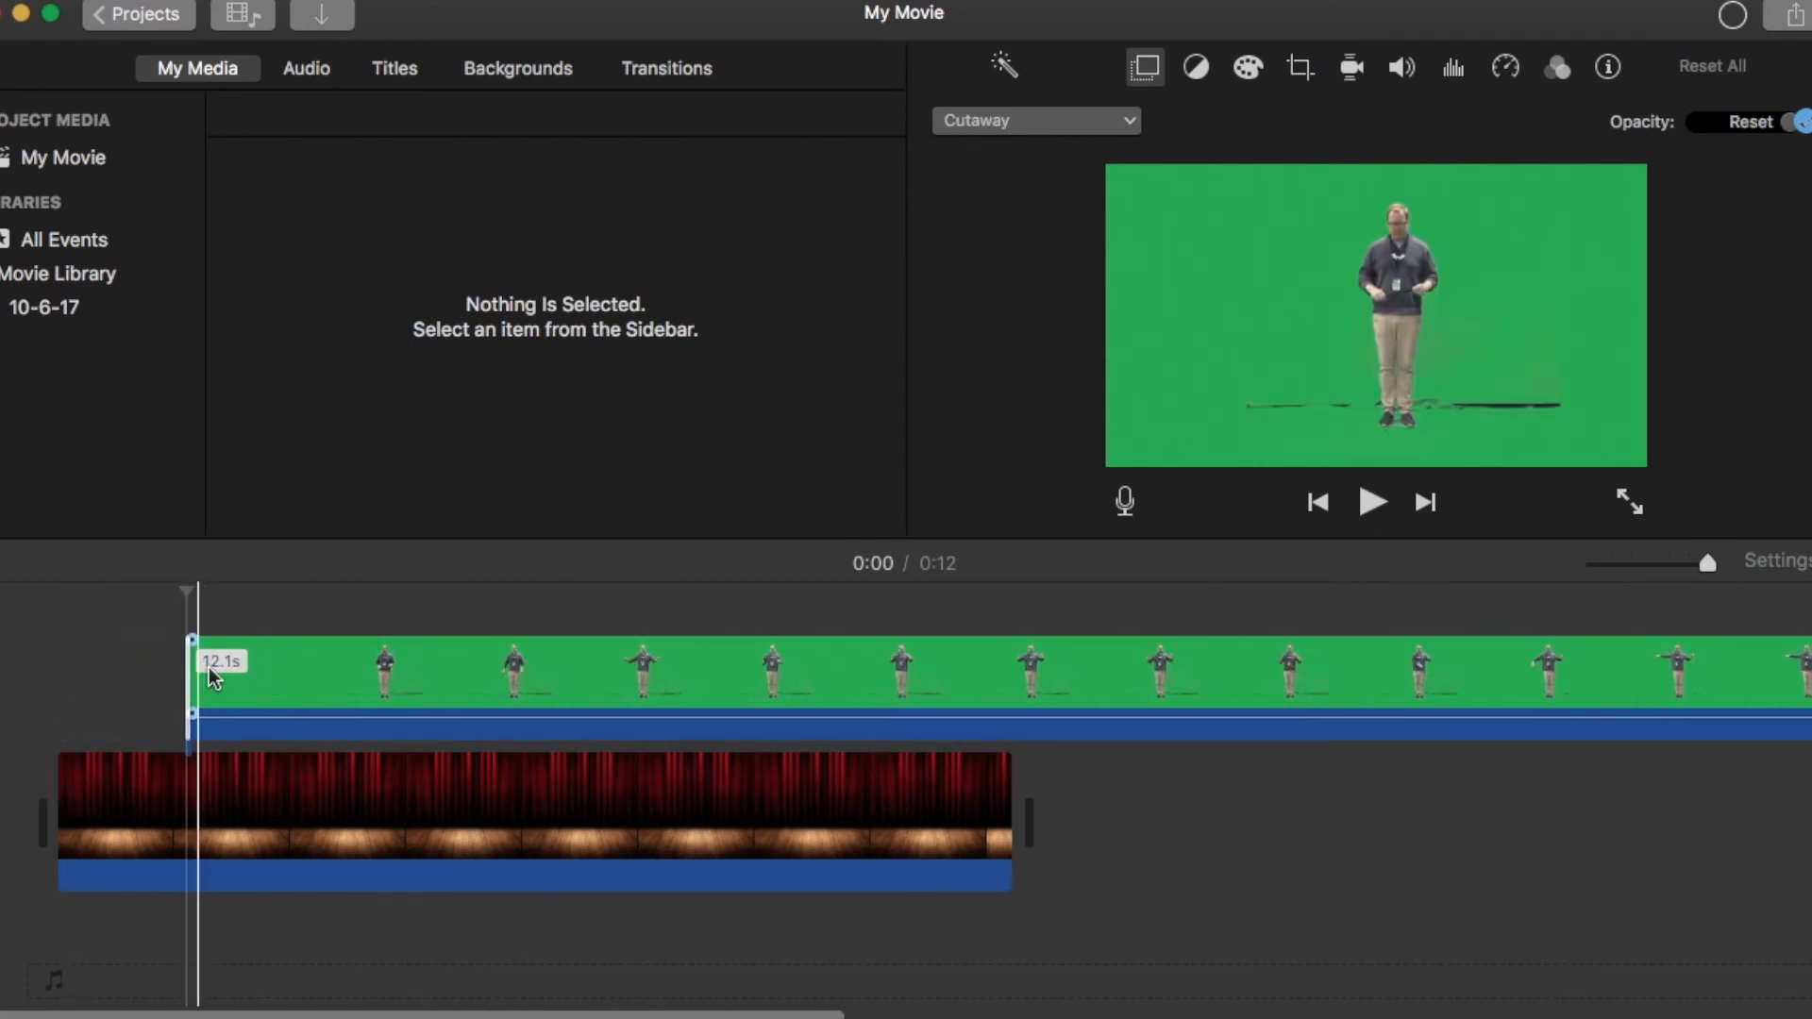
pyautogui.moveTo(1706, 563); pyautogui.dragTo(1674, 567)
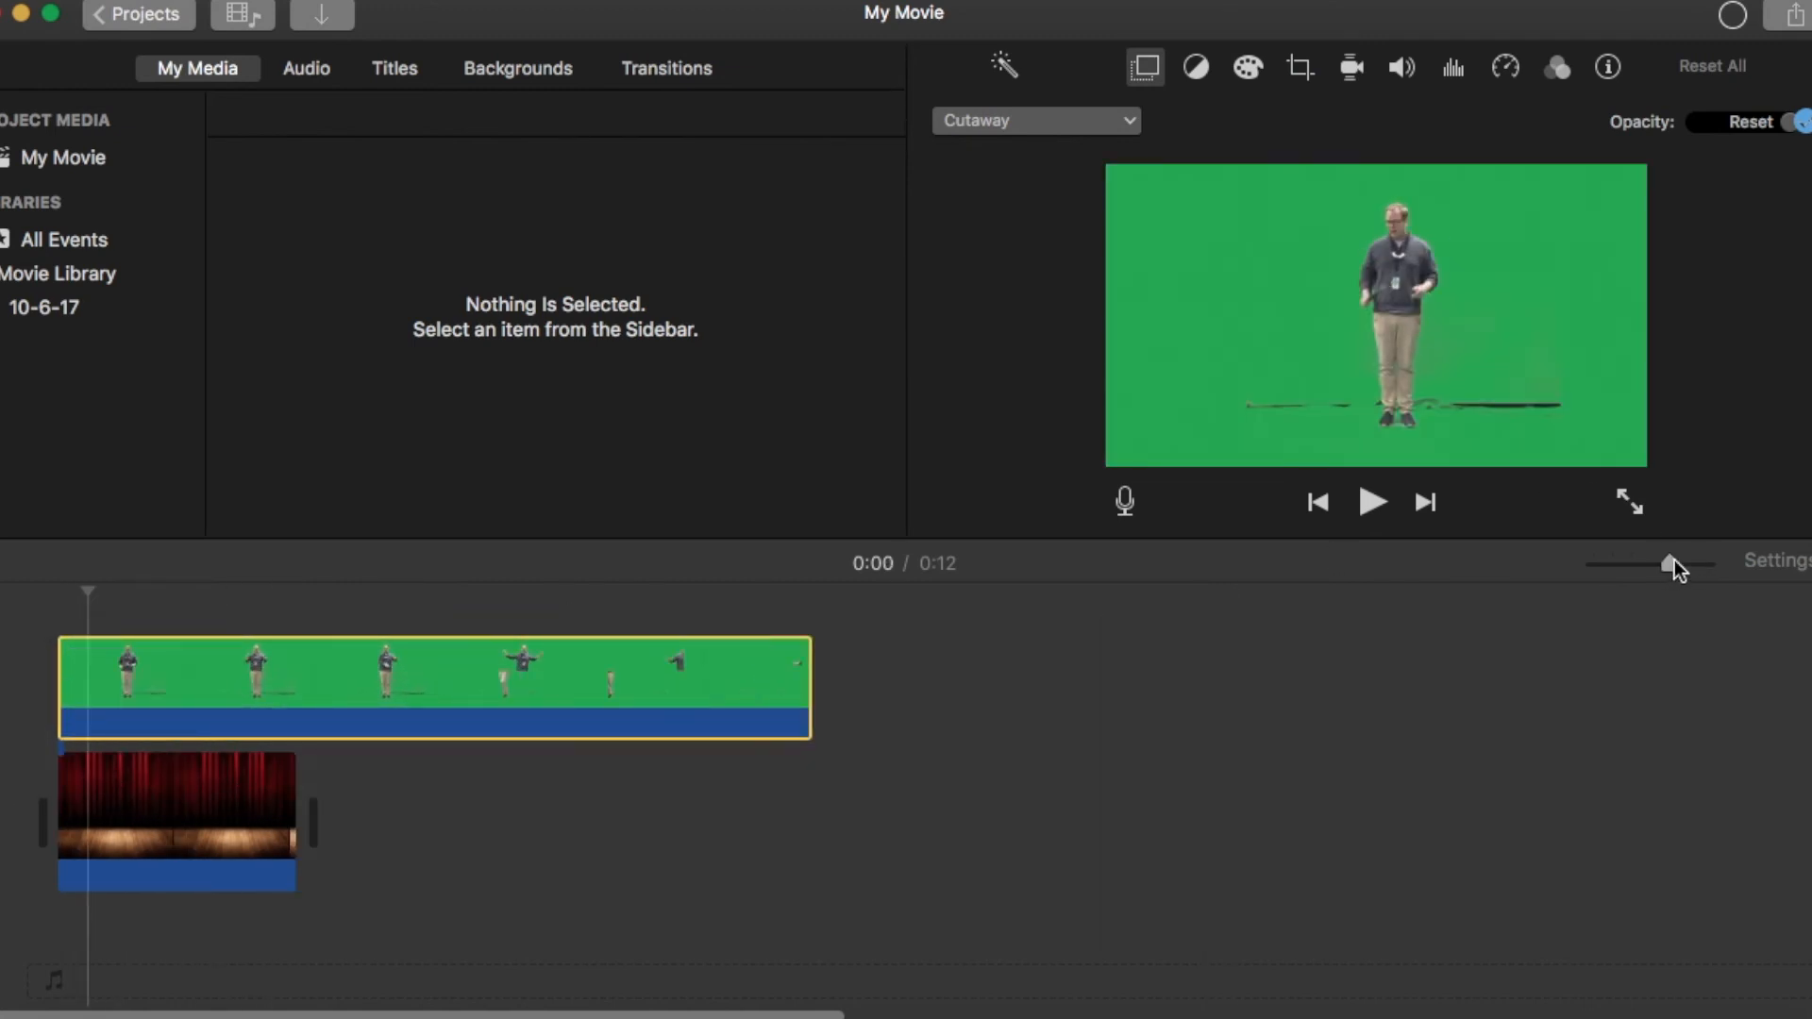
pyautogui.moveTo(294, 807); pyautogui.dragTo(655, 788)
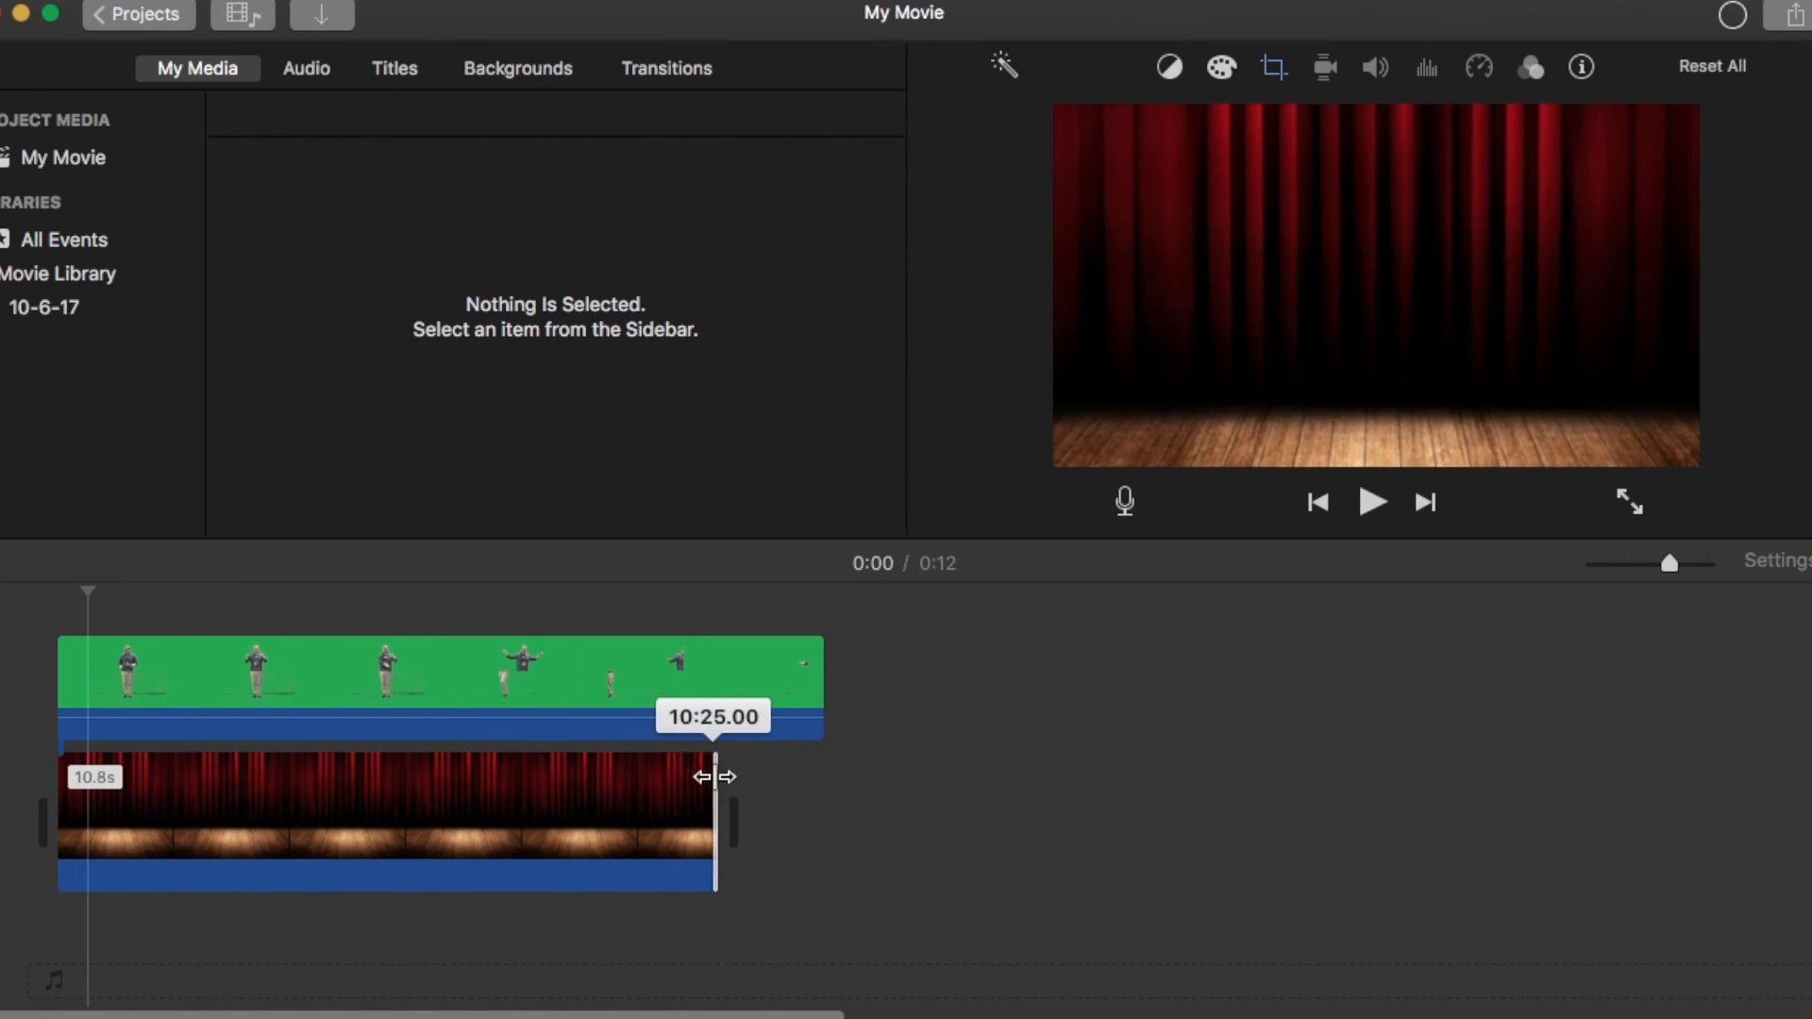
# - Shorten cut 3's end and trim the backdrop so both end together at about eight seconds
pyautogui.click(627, 703)
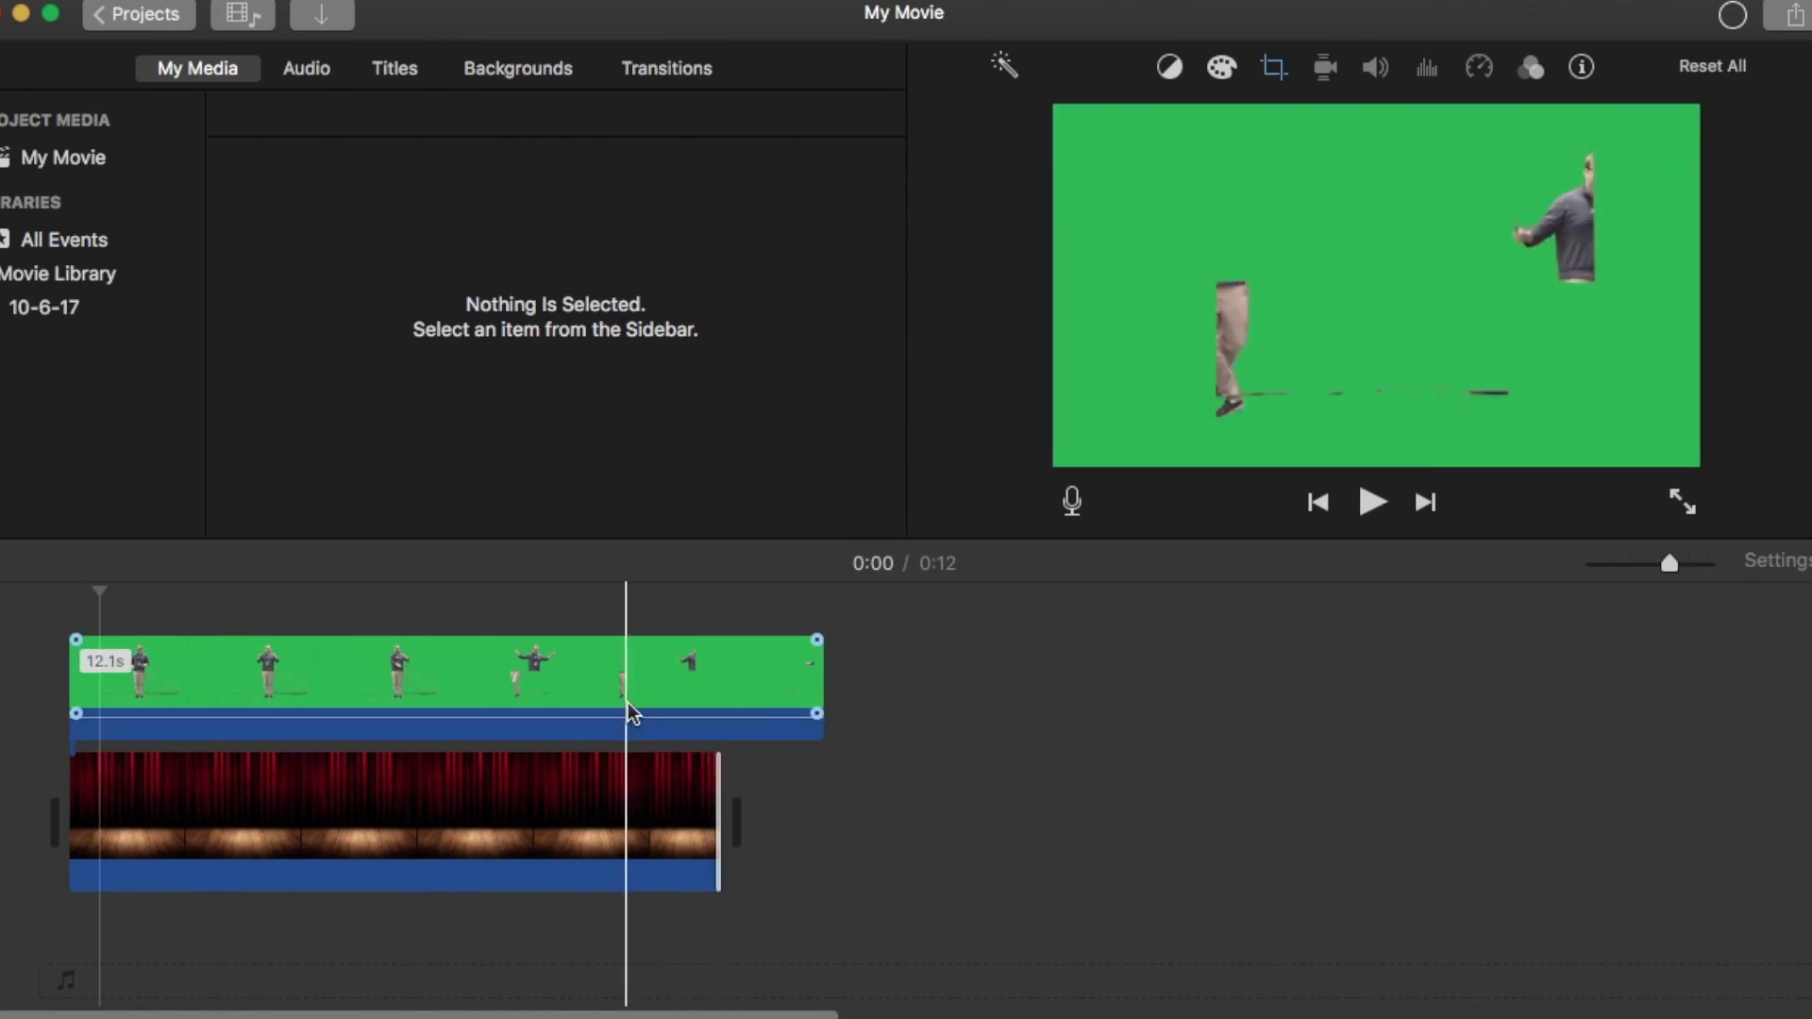
pyautogui.click(570, 665)
pyautogui.moveTo(808, 666); pyautogui.dragTo(557, 665)
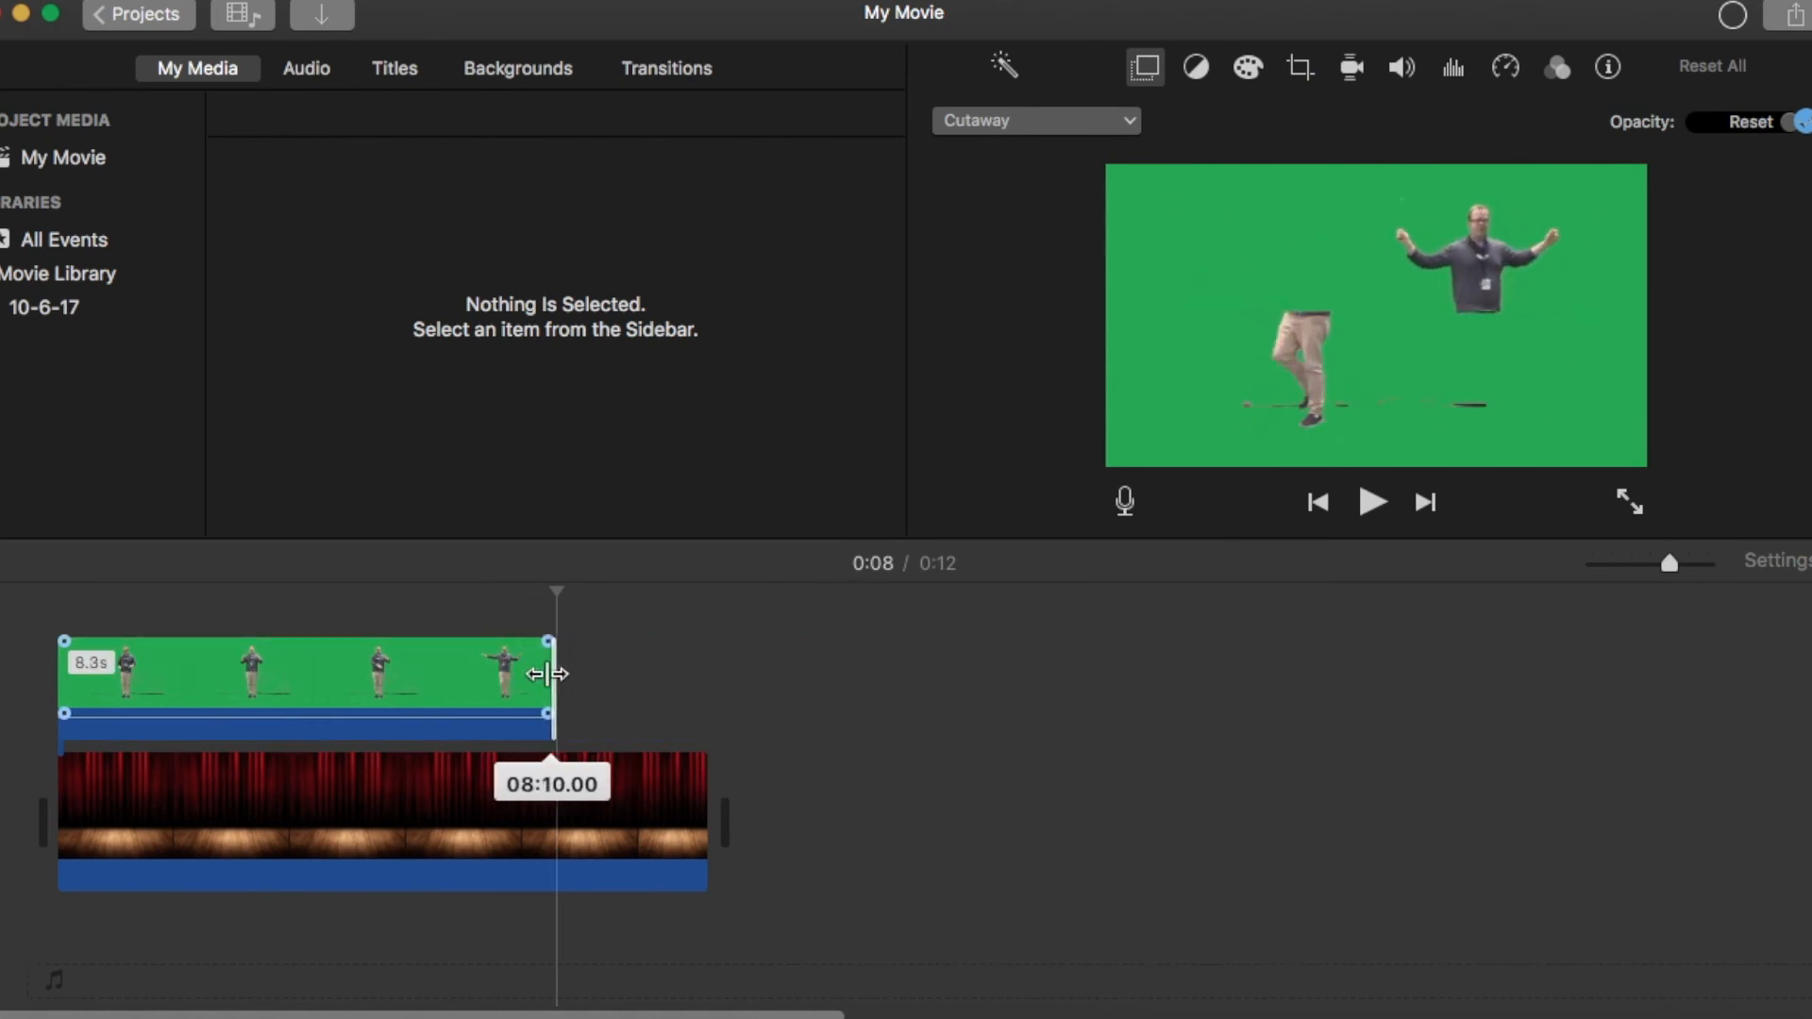
pyautogui.moveTo(703, 802); pyautogui.dragTo(552, 802)
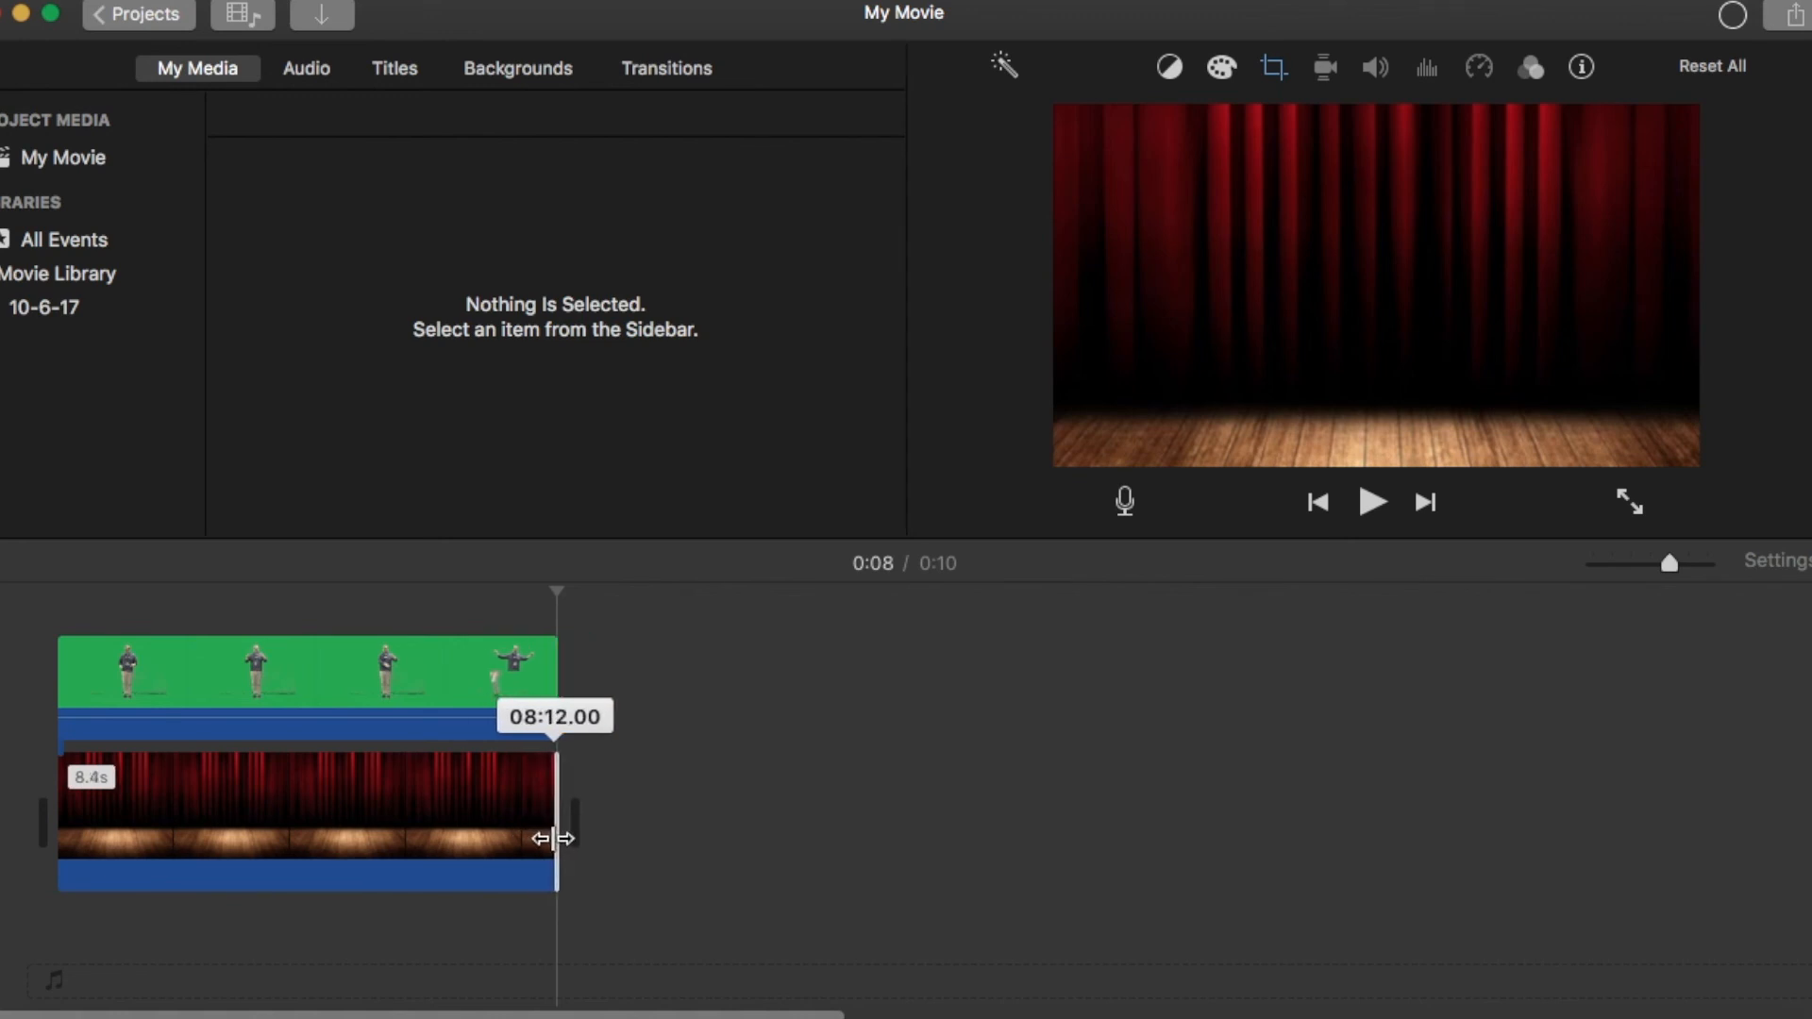
# - Set cut 3's overlay mode to Green/Blue Screen so the performer is keyed onto the stage
pyautogui.click(490, 680)
pyautogui.click(1129, 125)
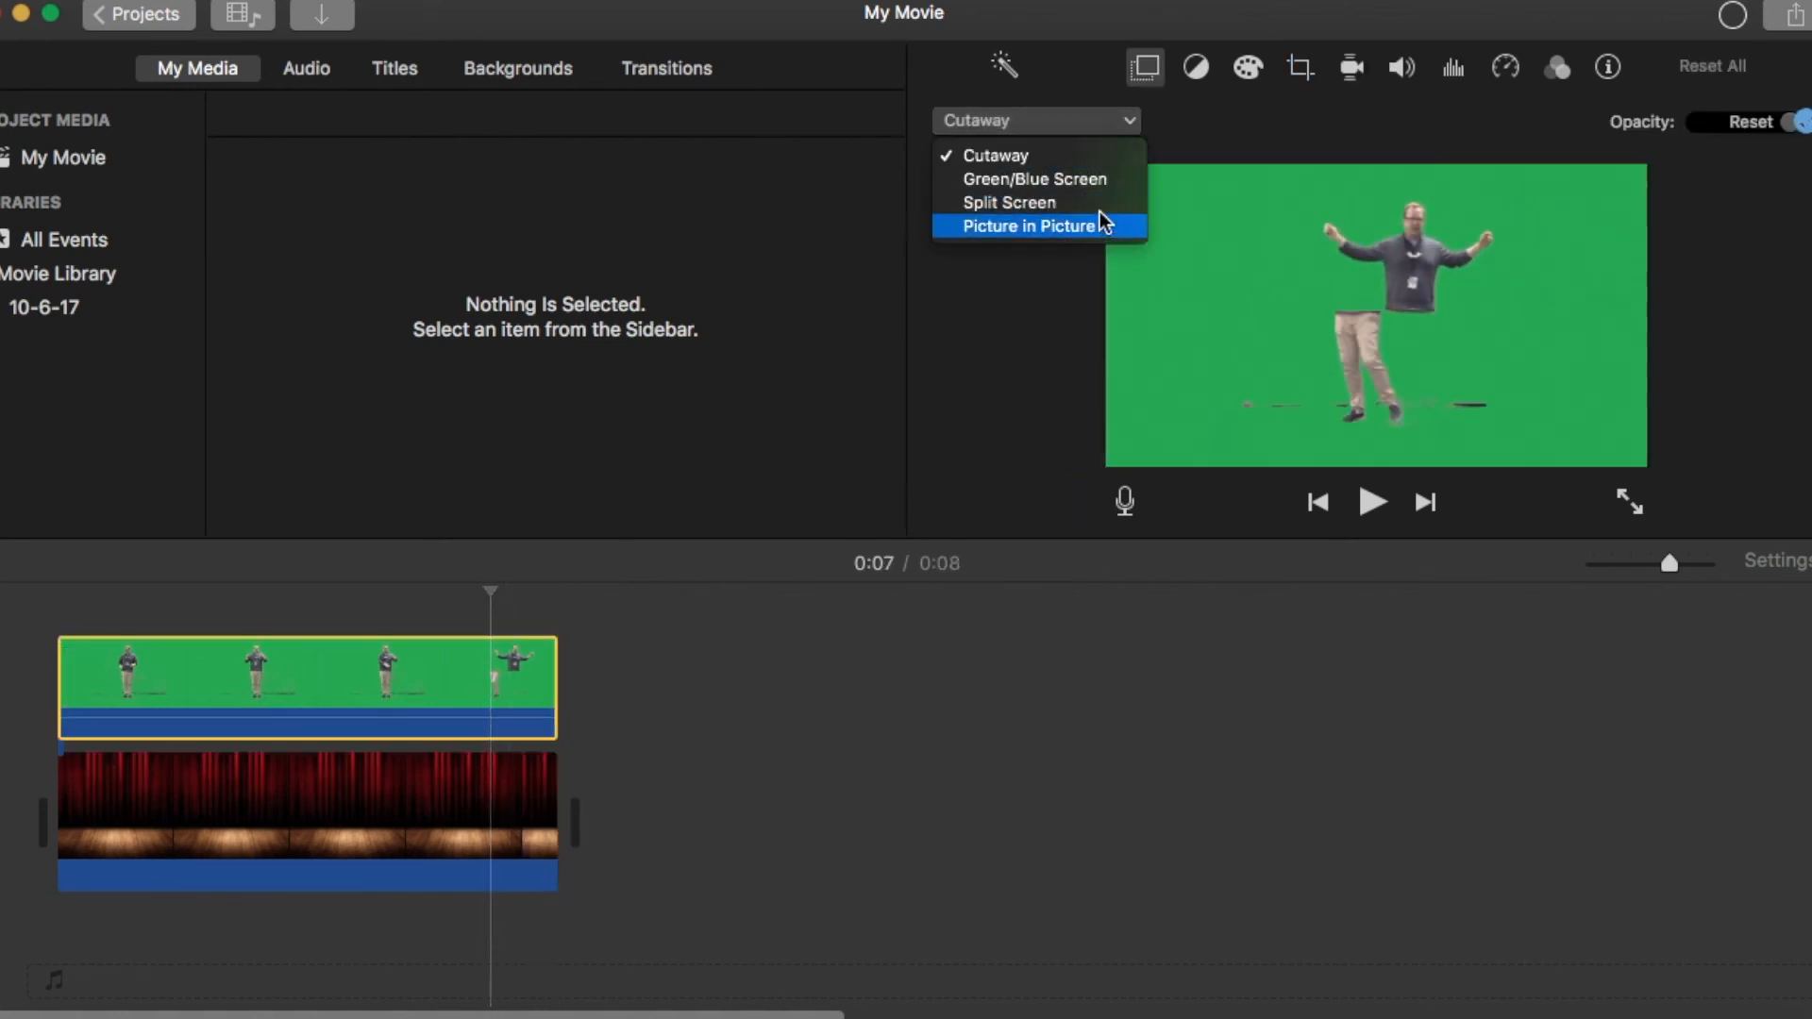
pyautogui.click(1095, 188)
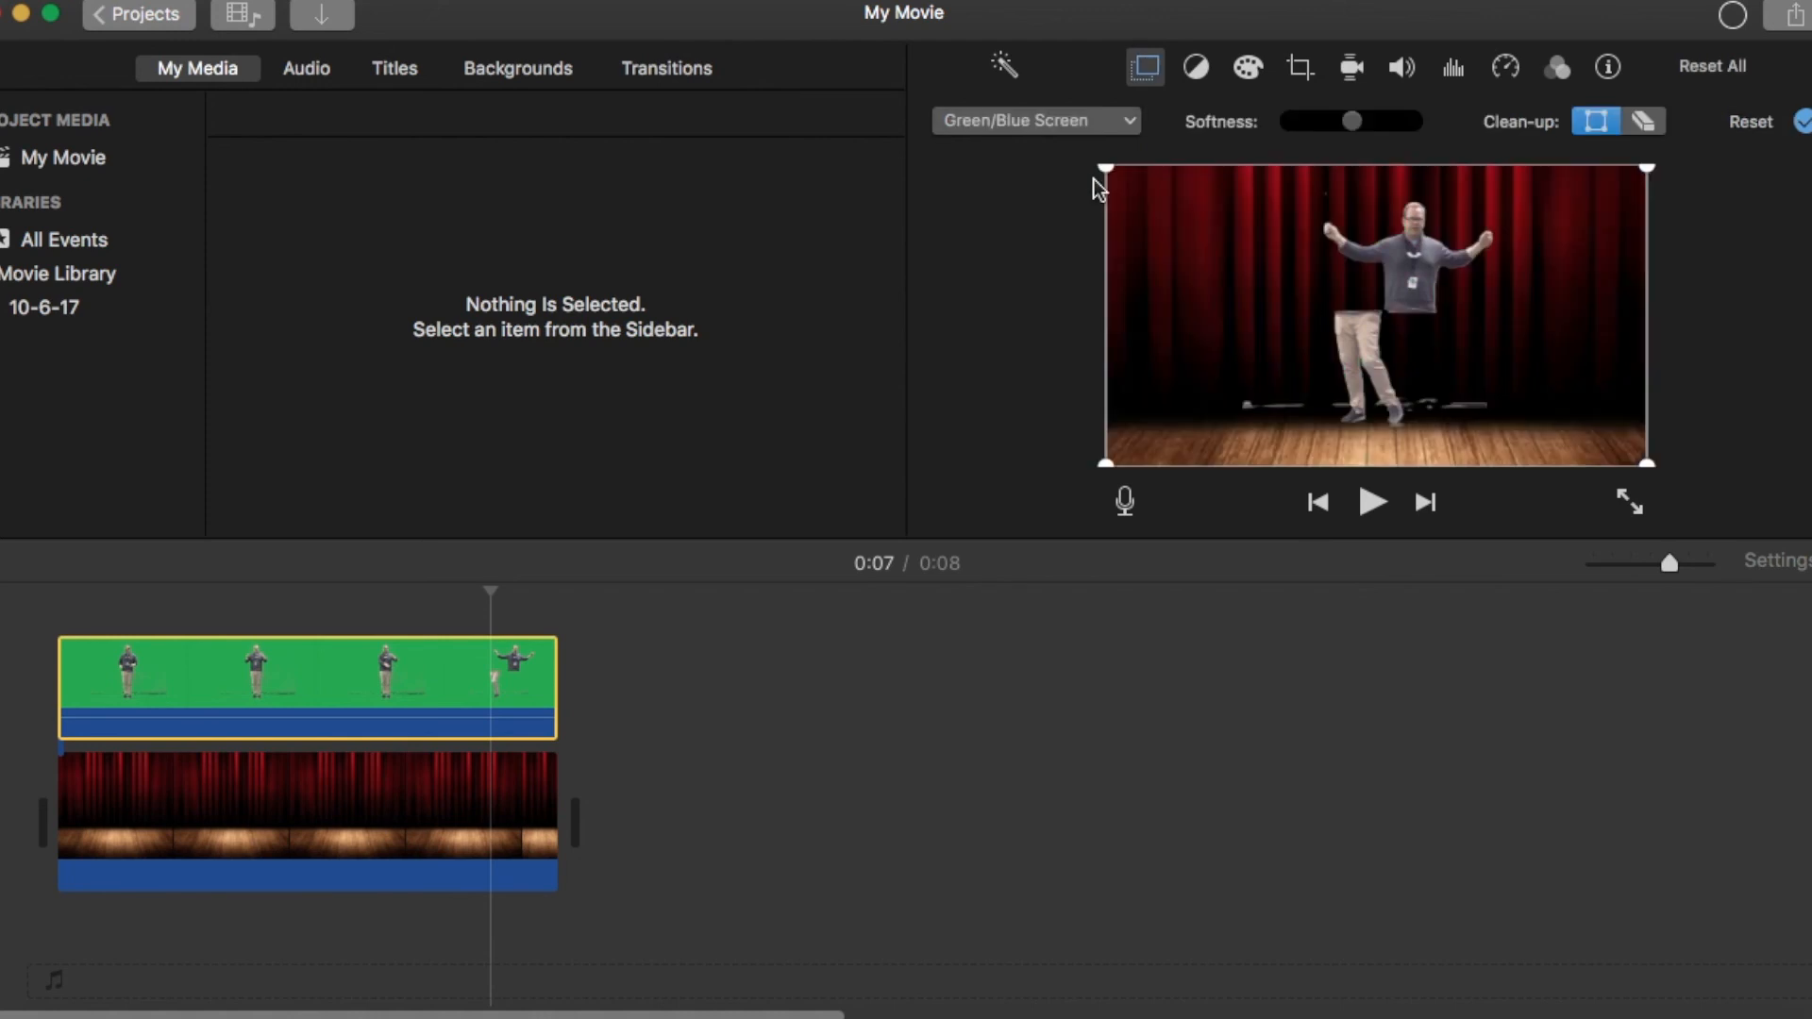
# - Apply Crop to Fill to the red-curtain backdrop so it fills the frame
pyautogui.click(454, 822)
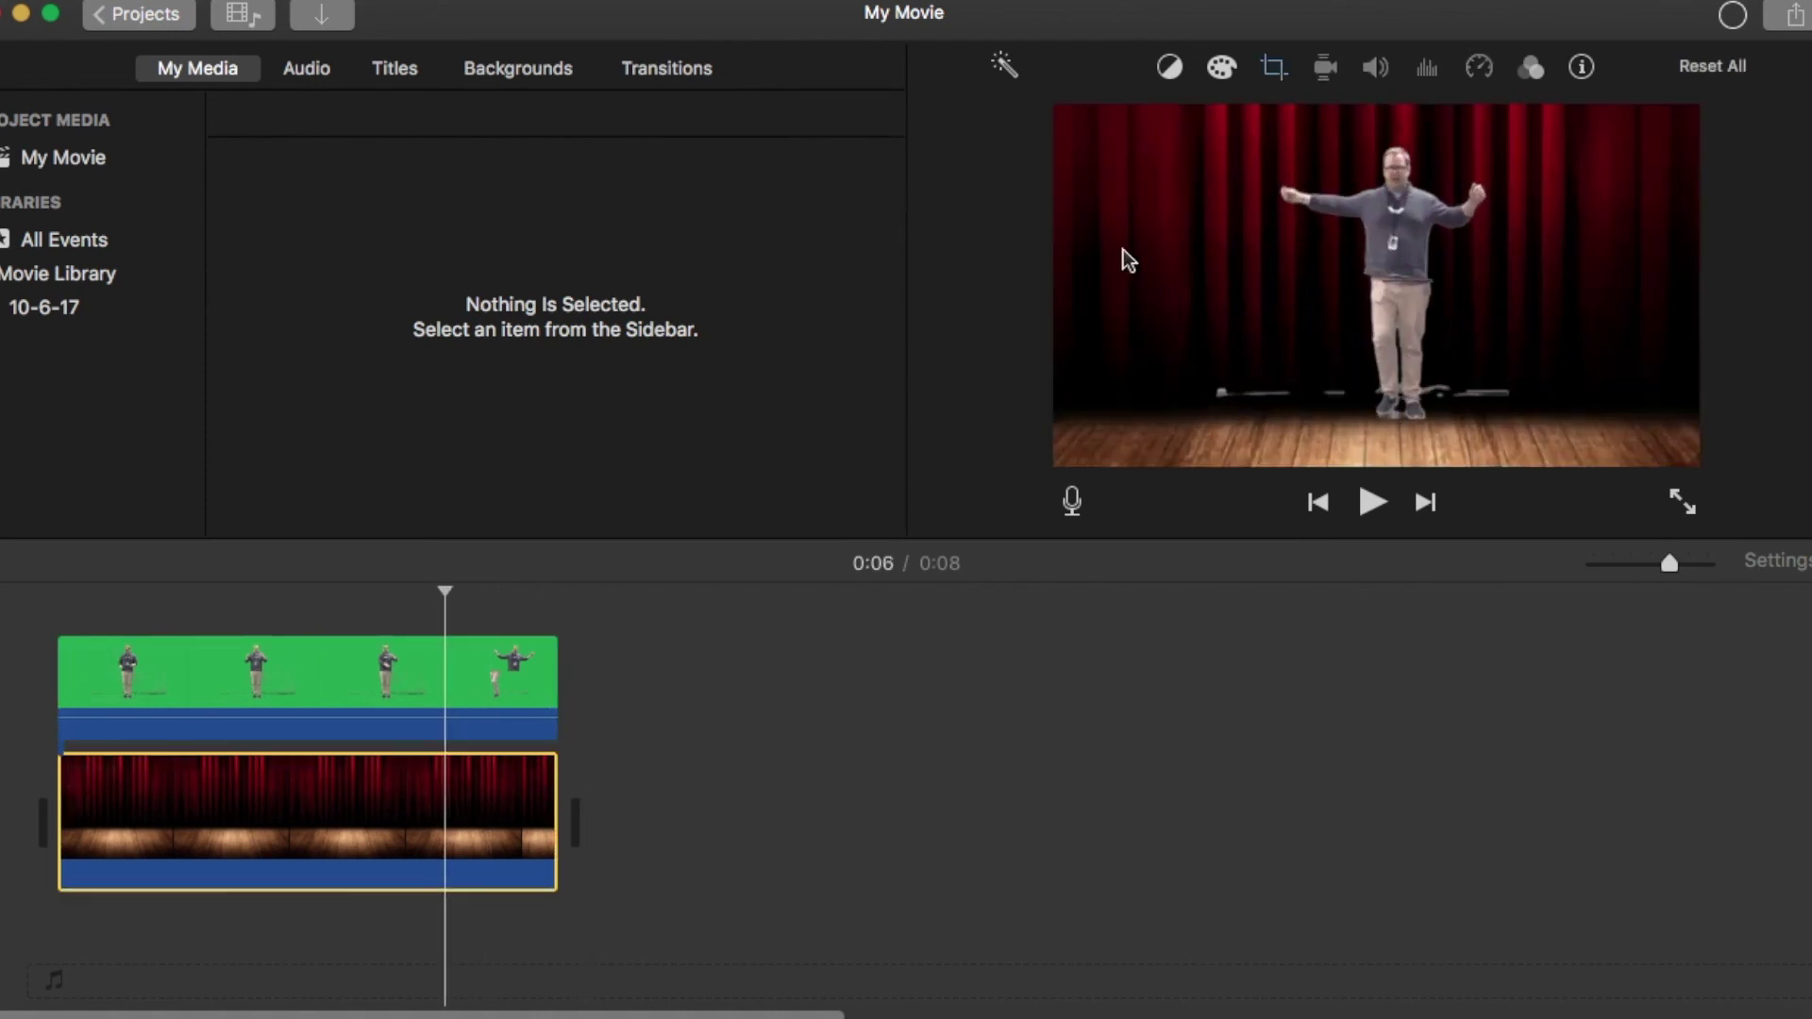
pyautogui.click(1273, 66)
pyautogui.click(1076, 131)
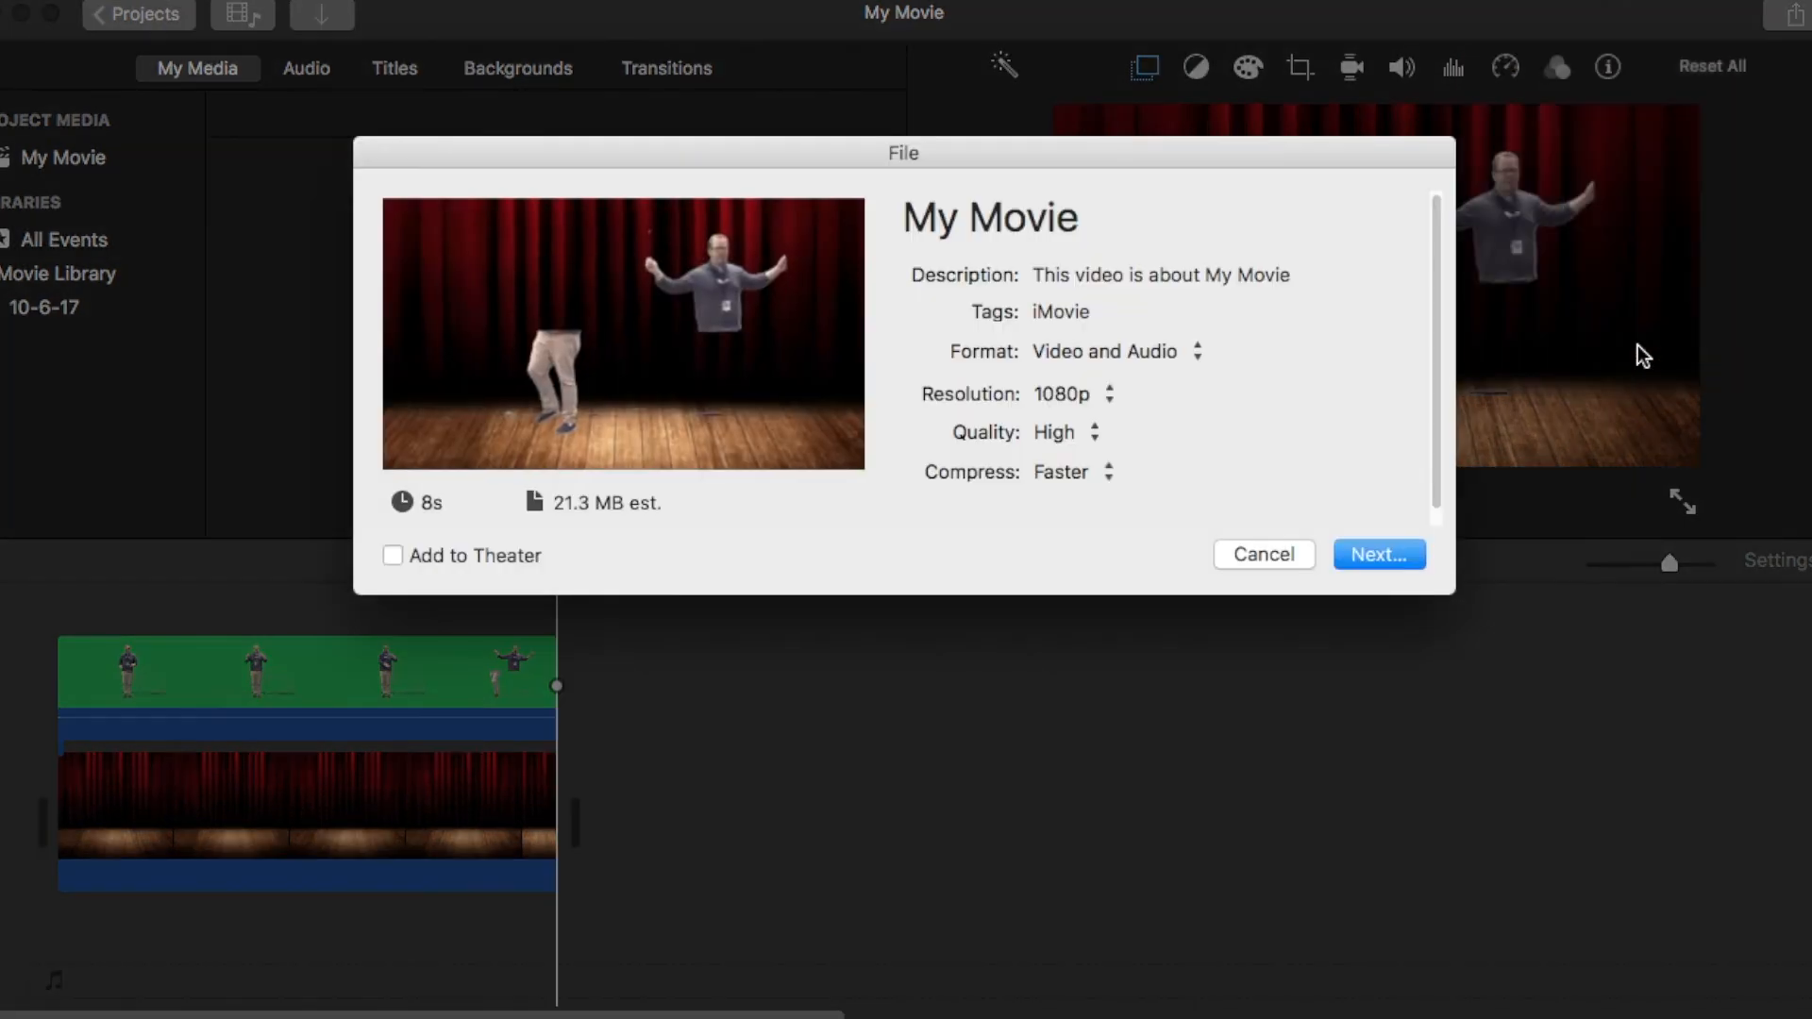
# - Advance the export dialog with Next… to reach the Save As sheet
pyautogui.click(1394, 555)
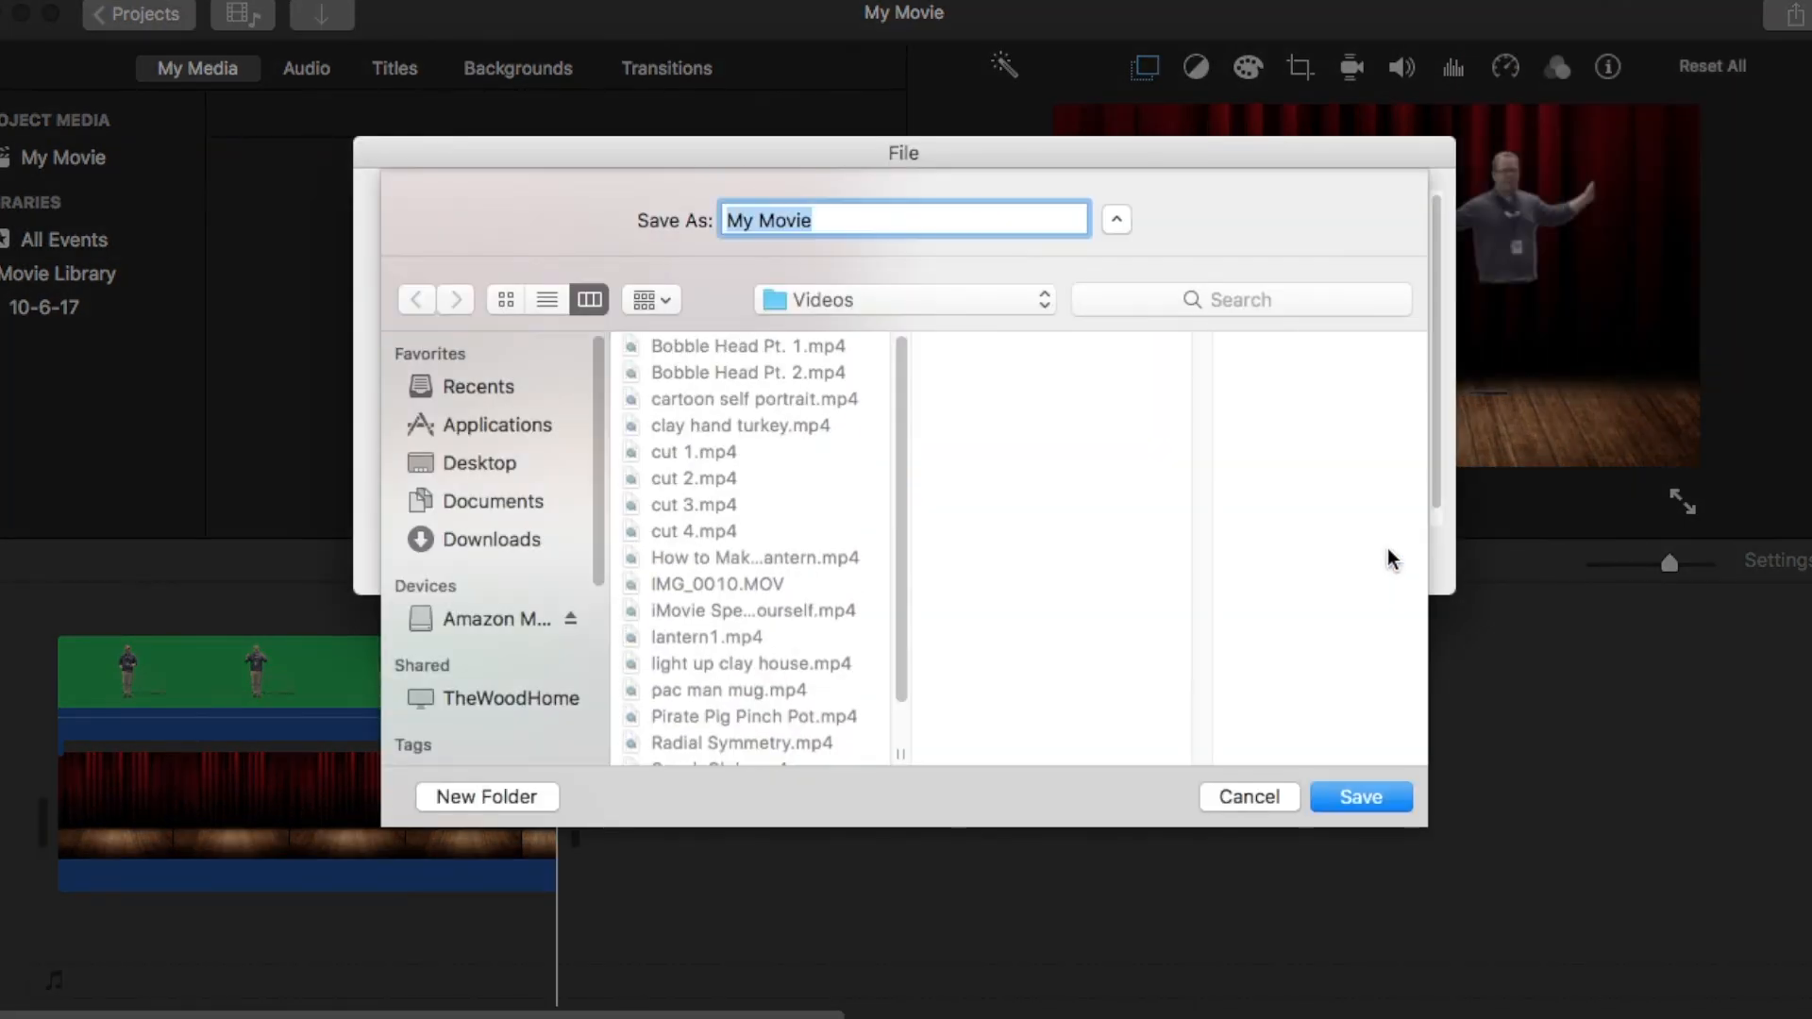